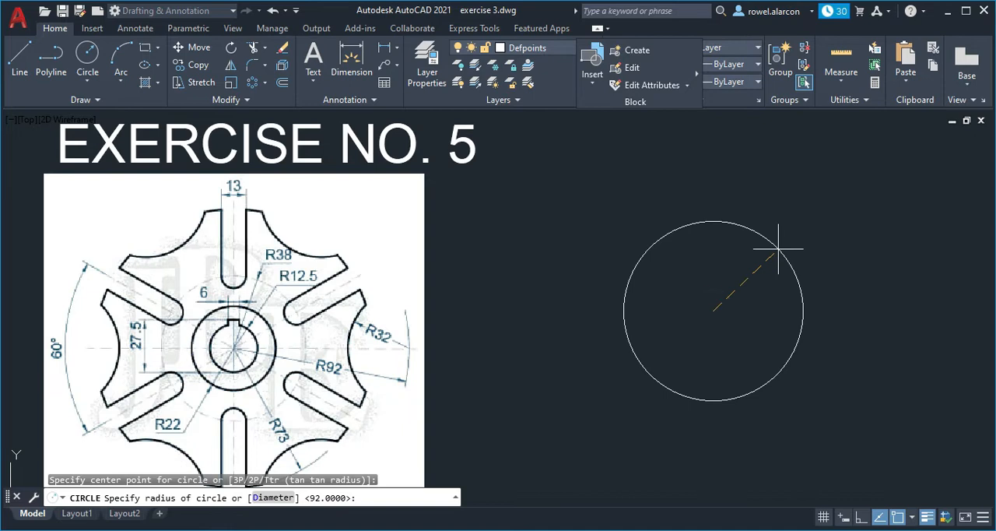
- Finish the outer circle beside the reference image with a radius of 92
text(2)
key(Return)
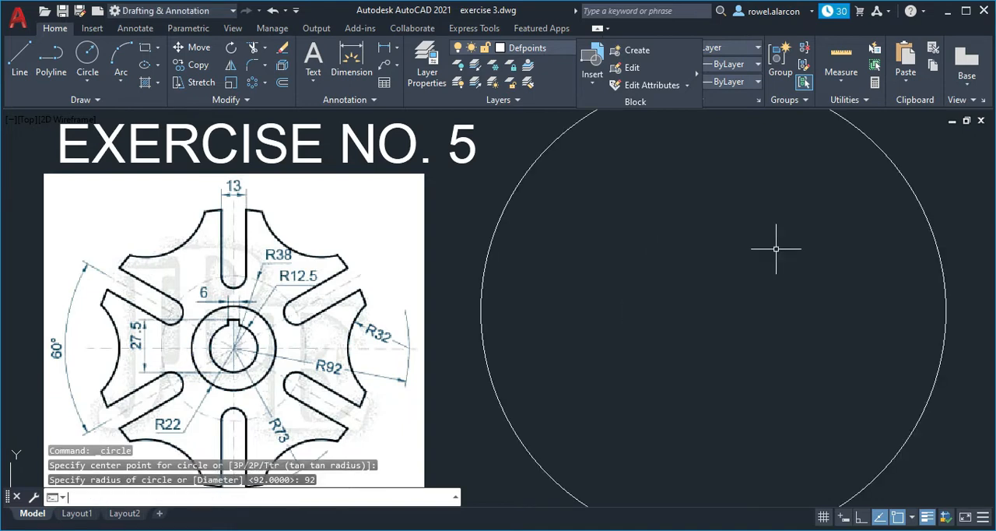
scroll(774, 249, down, 2)
key(Escape)
key(Escape)
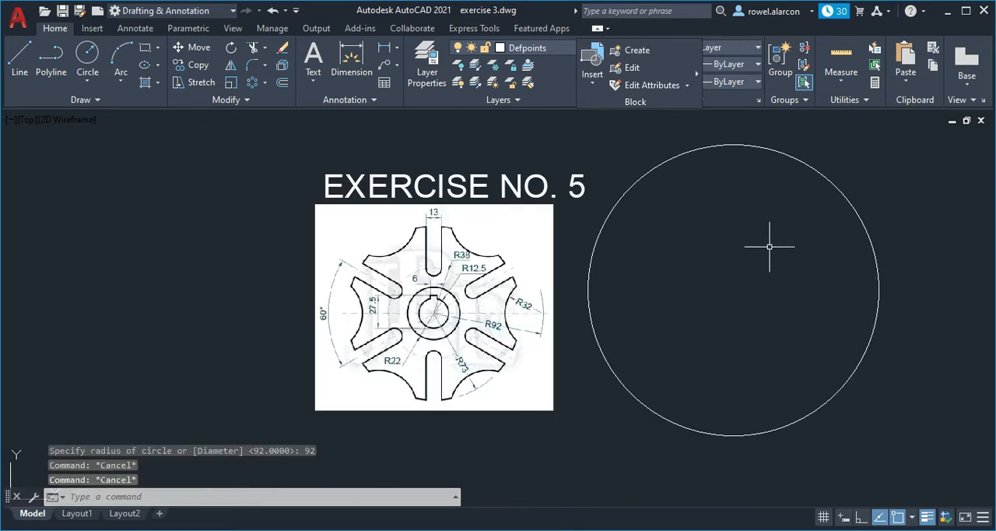
- Draw vertical and horizontal centre lines across the circle of radius 92, joining its opposite quadrant points
click(25, 64)
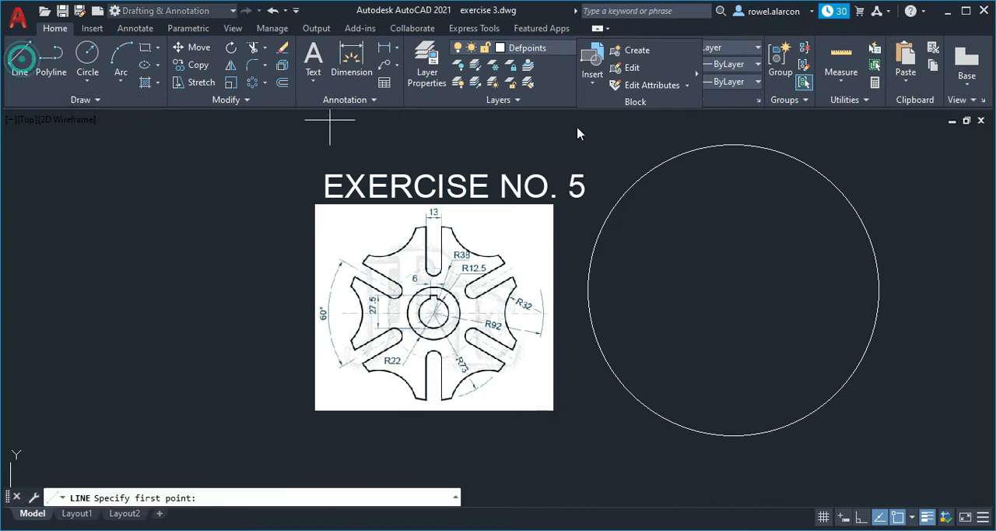
click(733, 145)
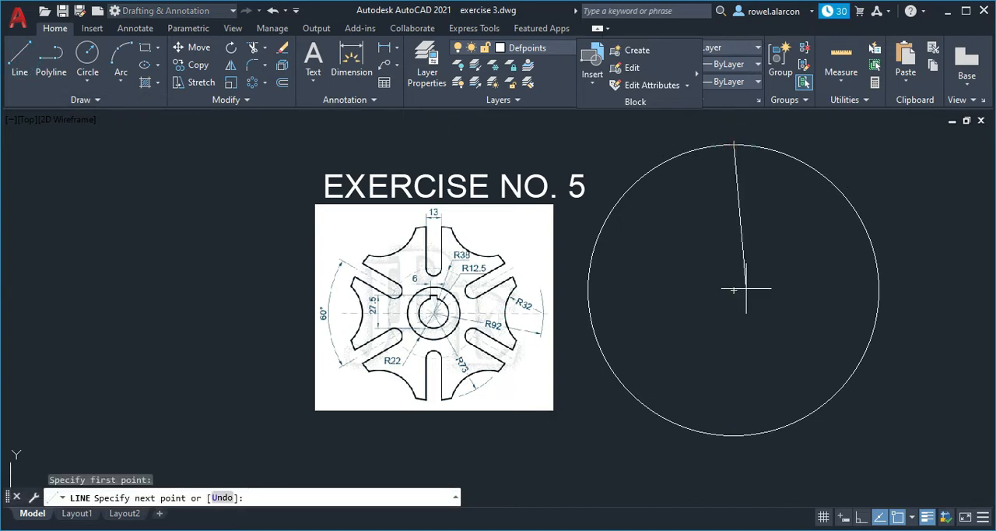
click(733, 436)
key(Escape)
key(Return)
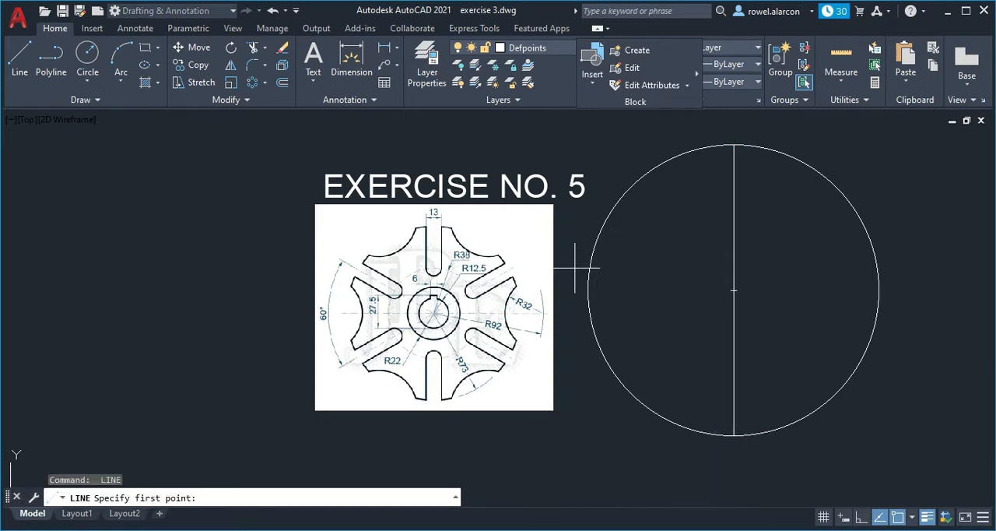
click(589, 290)
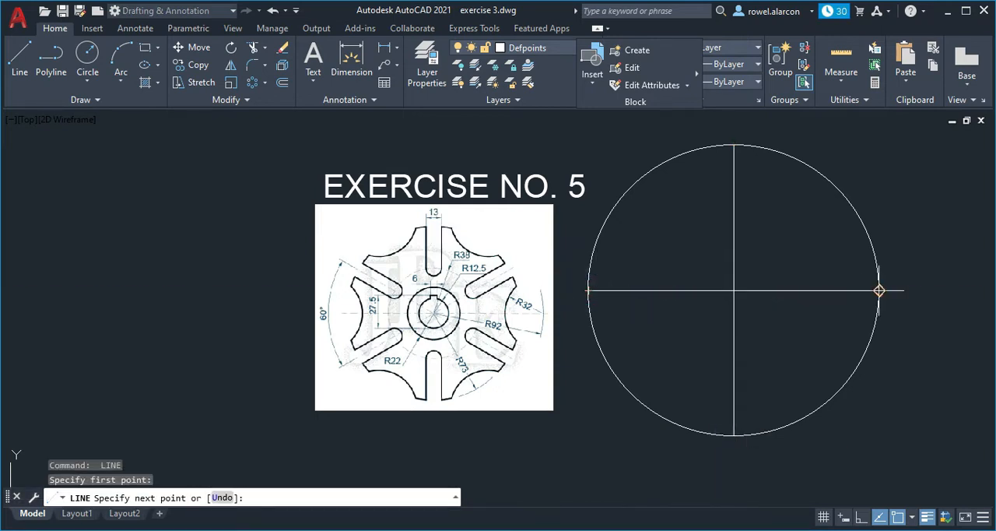
click(879, 291)
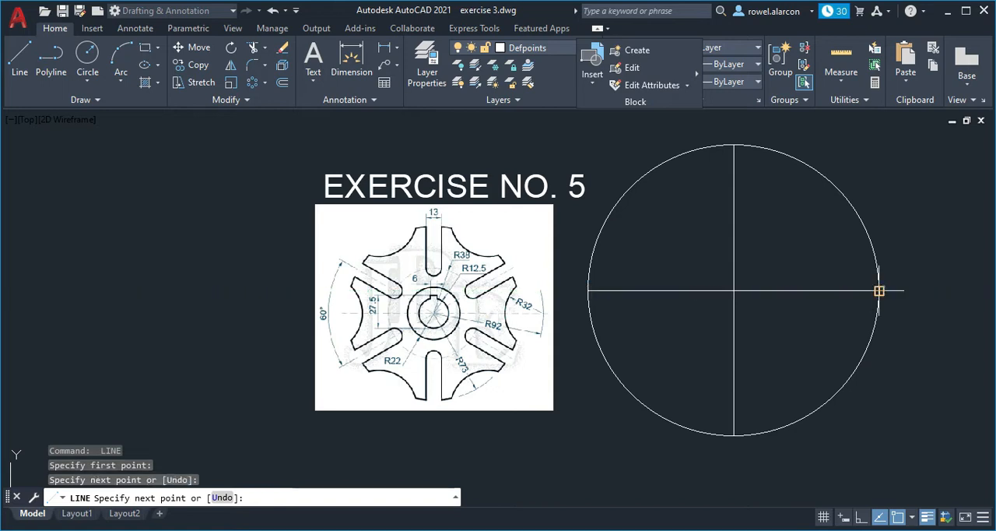
key(Escape)
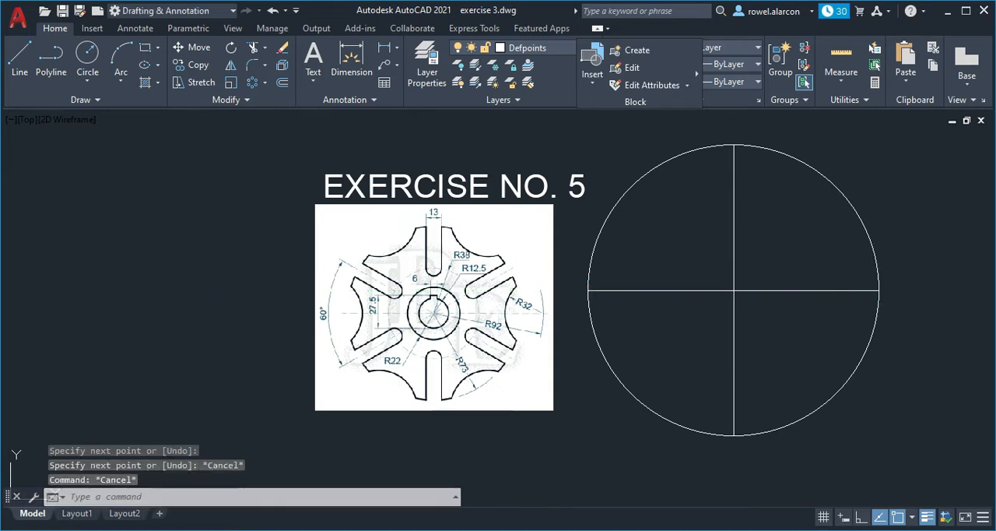
- Draw a circle of radius 12.5 centred on the intersection of the two centre lines
scroll(469, 289, up, 2)
mouse_move(723, 342)
middle_down()
mouse_move(558, 315)
mouse_move(552, 324)
middle_up()
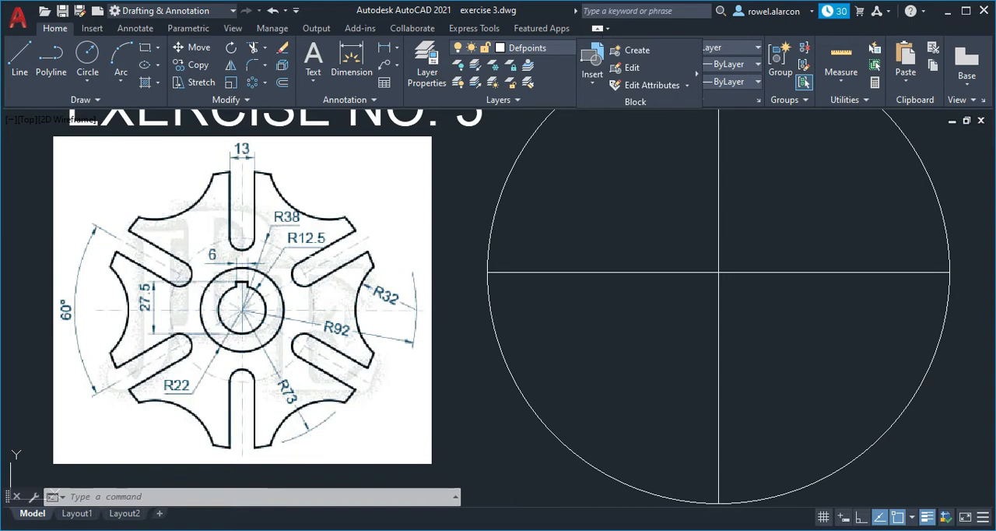
click(285, 256)
click(293, 246)
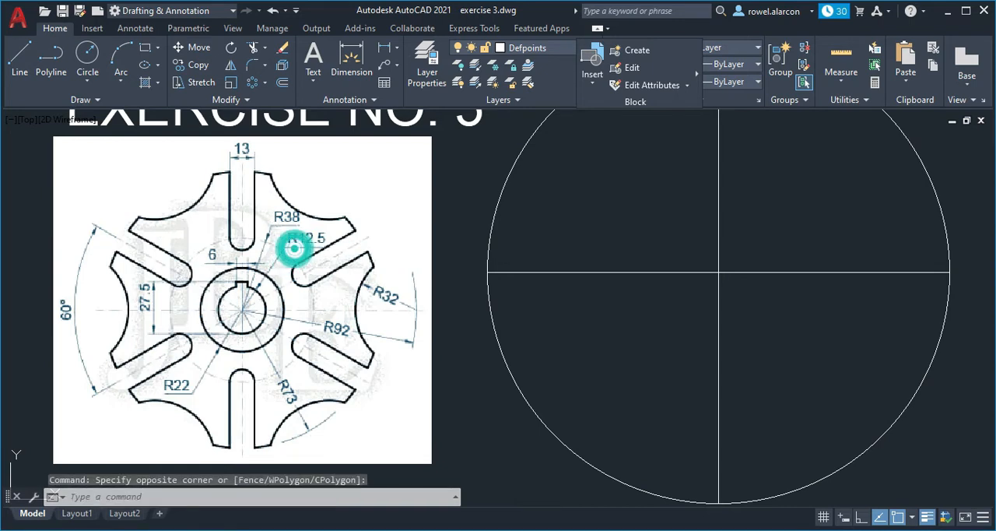
key(Escape)
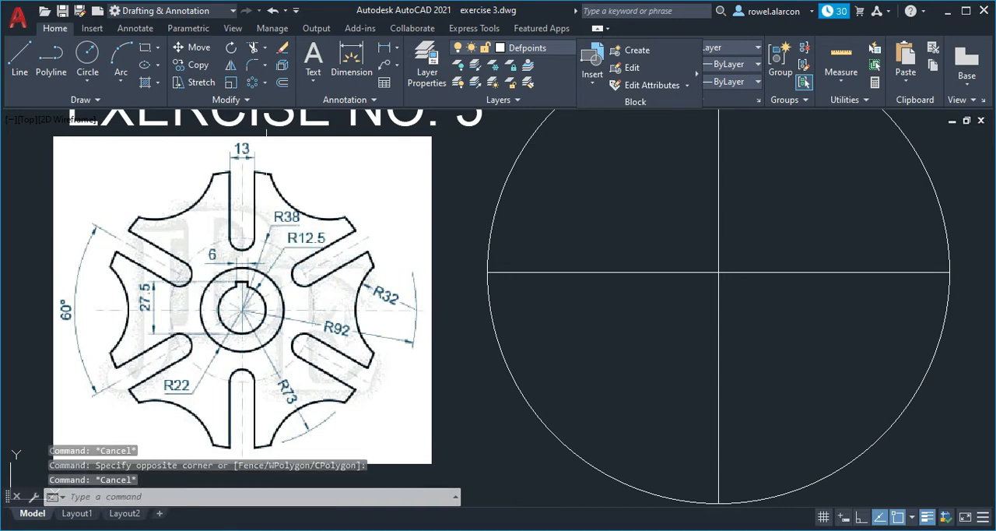
click(87, 58)
click(719, 272)
text(1)
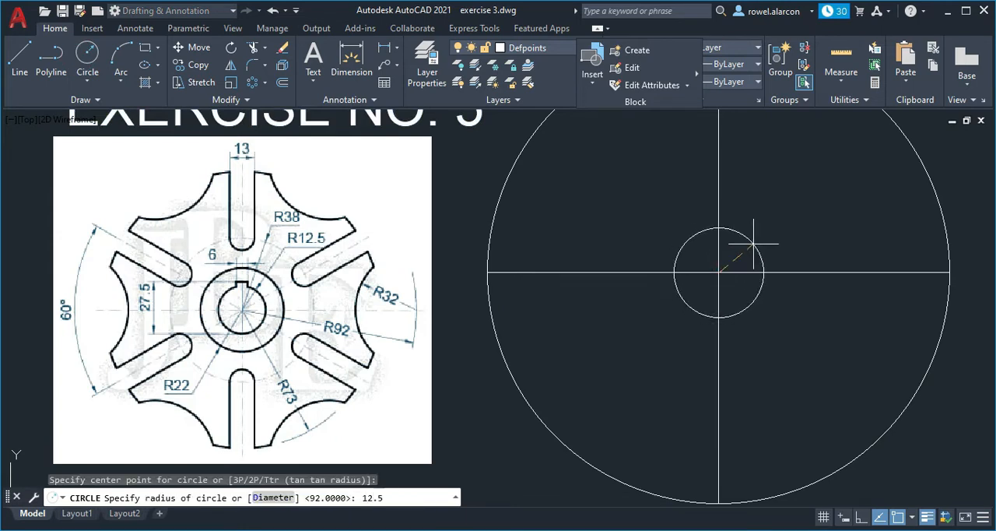
text(2.5)
key(Return)
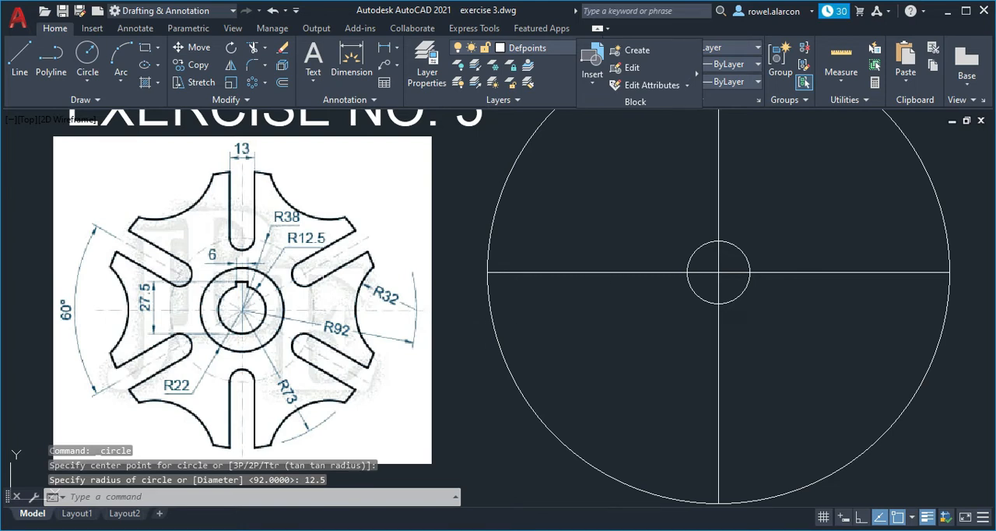
- Draw a concentric circle of radius 22 around the same centre point
key(Return)
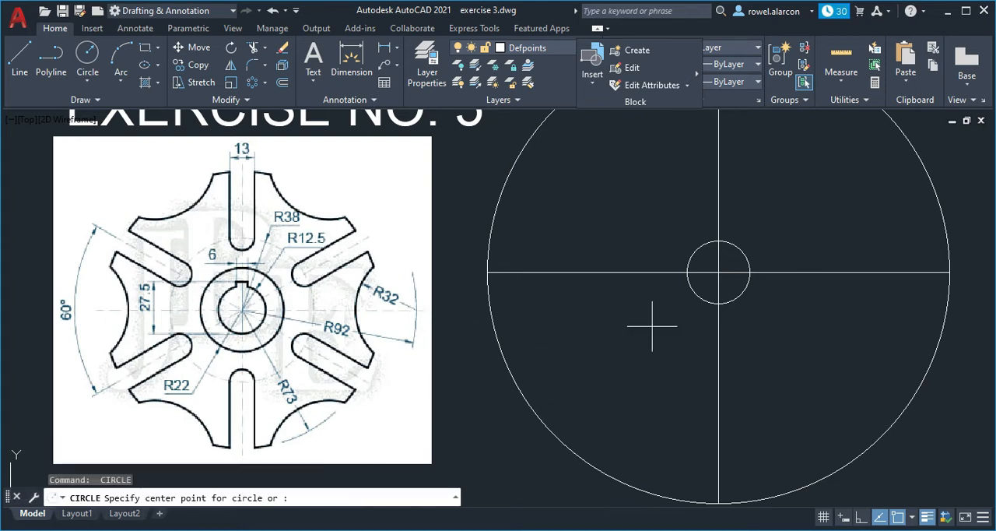
click(719, 272)
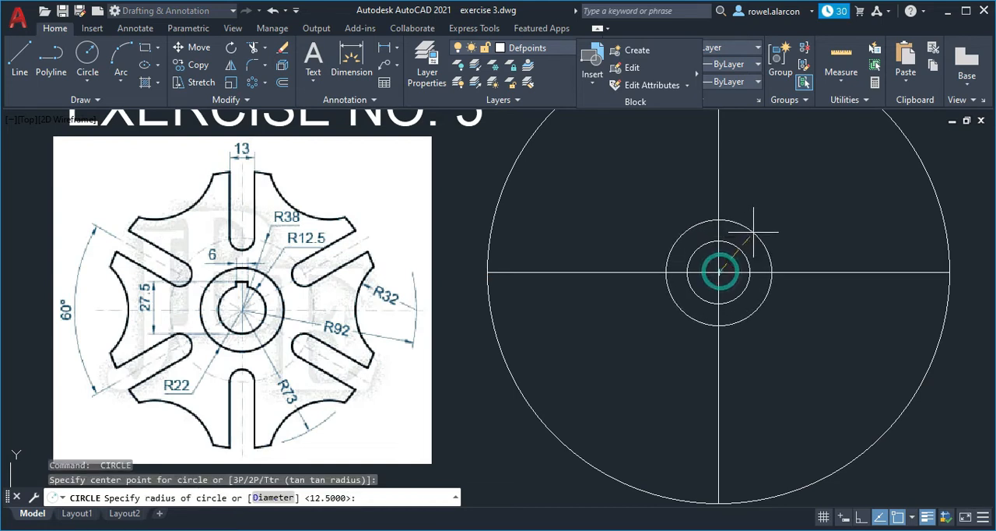
text(22)
key(Return)
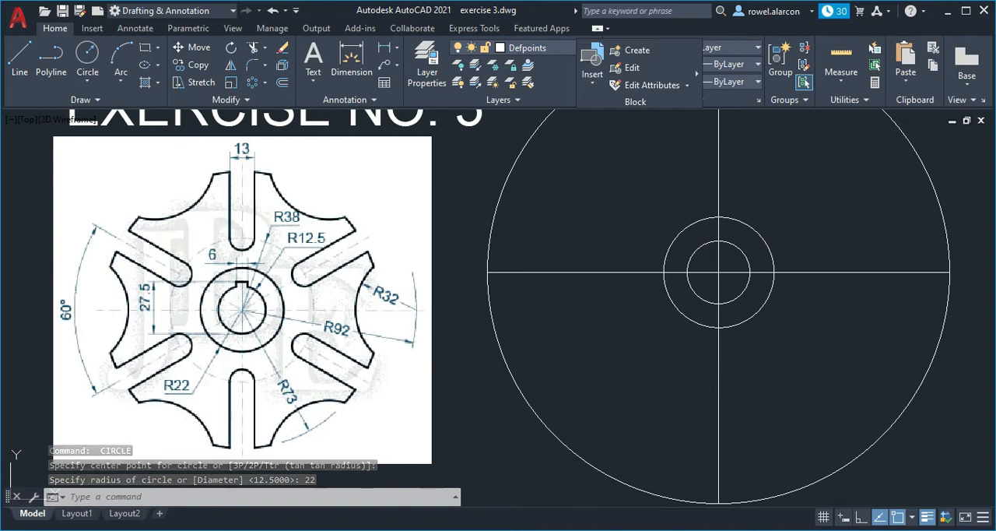
- Draw a concentric circle of radius 38 from the common centre
key(Return)
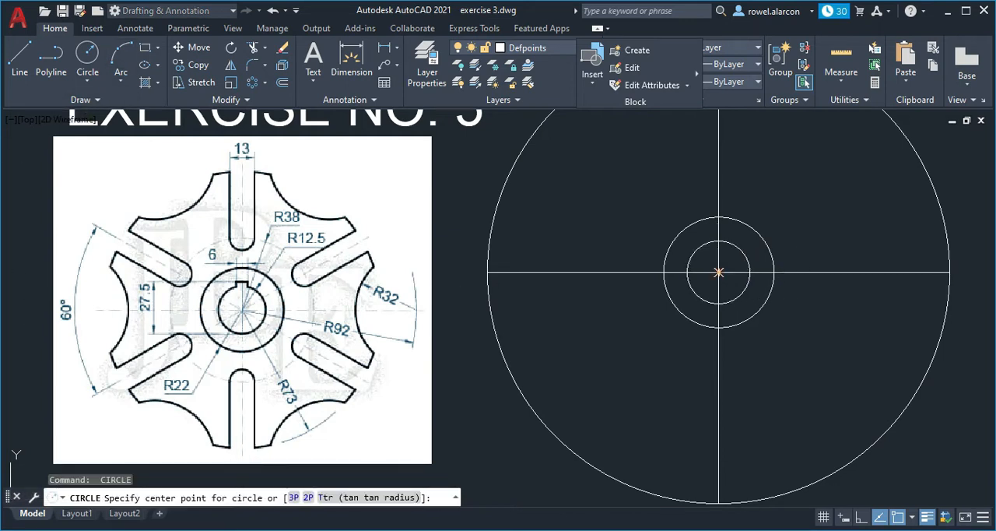
click(718, 273)
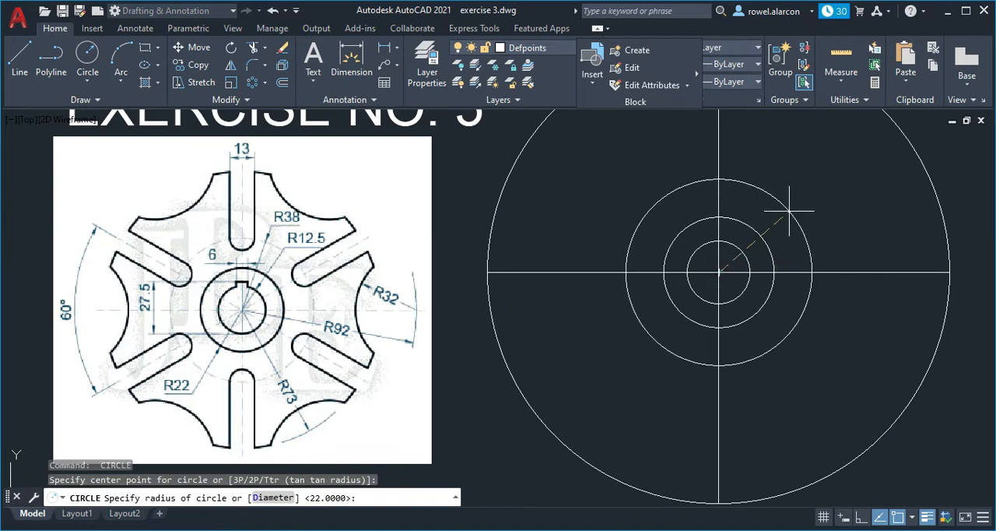
text(38)
key(Return)
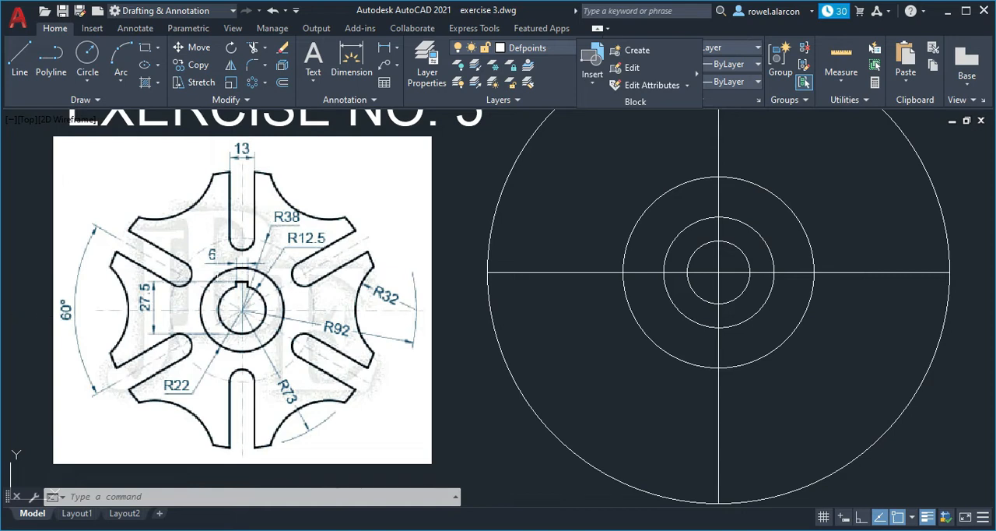
click(352, 274)
key(Escape)
key(Escape)
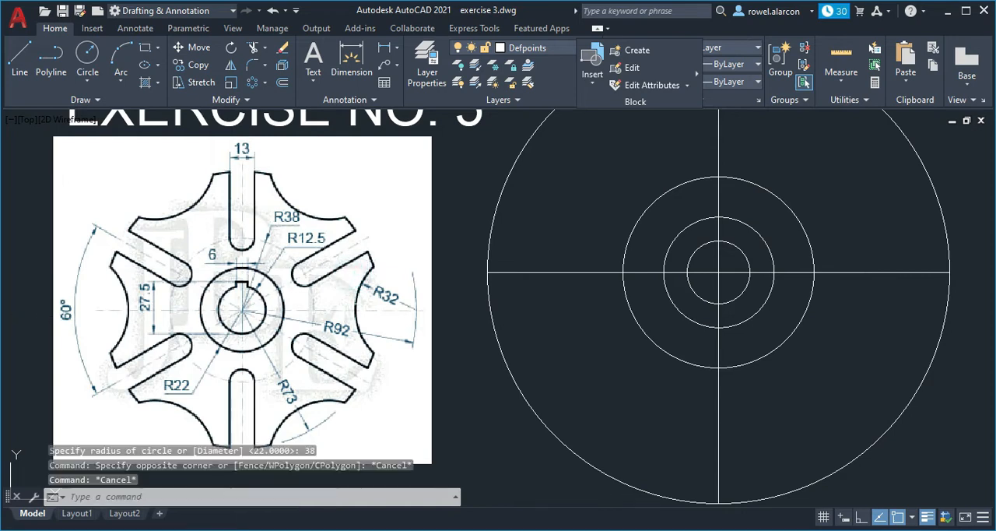
click(356, 301)
click(358, 262)
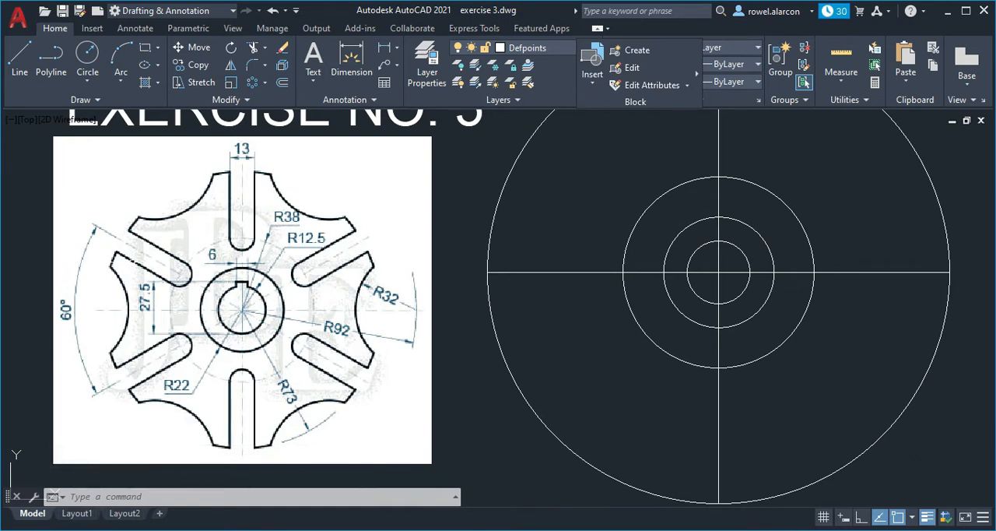
key(Escape)
- Turn on dynamic input and draw a line from the common centre, 92 long at an angle of 30°
middle_drag(815, 219, 684, 267)
middle_drag(738, 236, 718, 269)
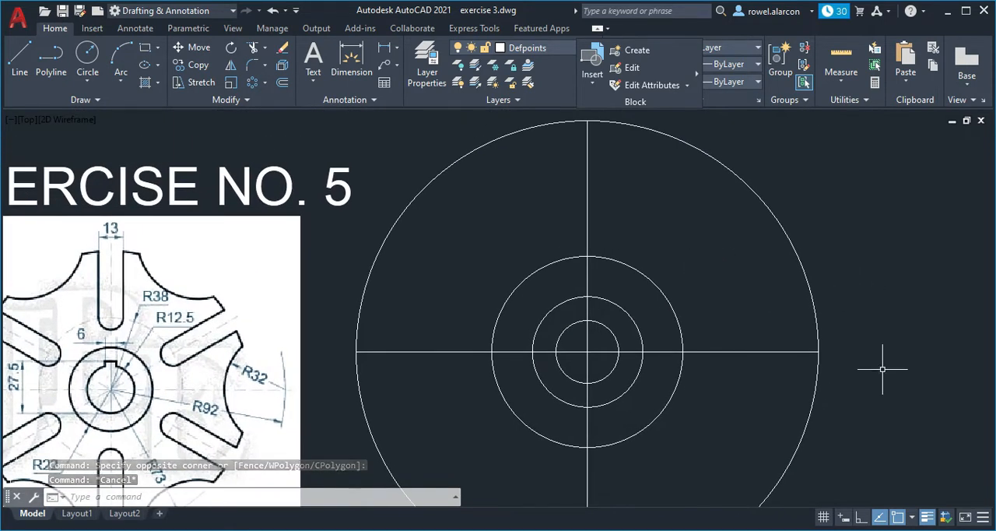
click(843, 518)
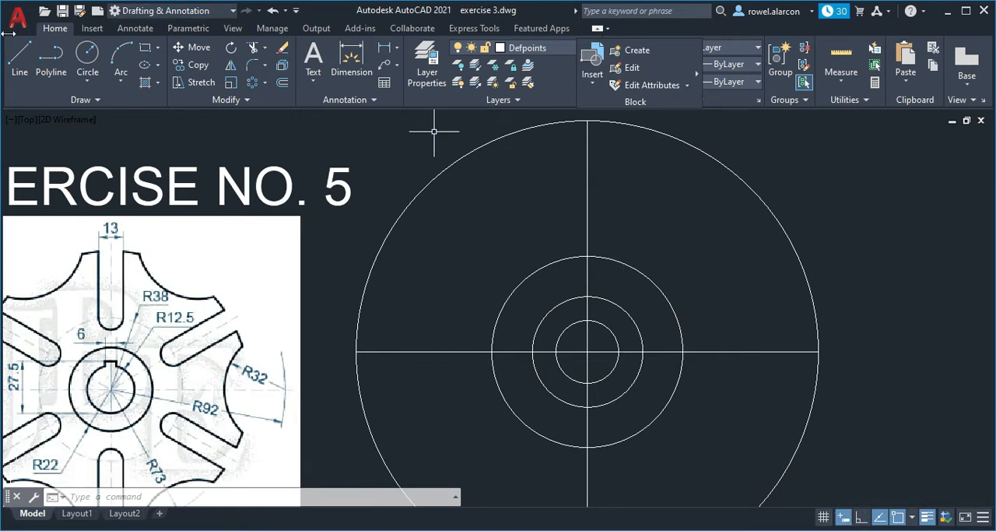
click(19, 56)
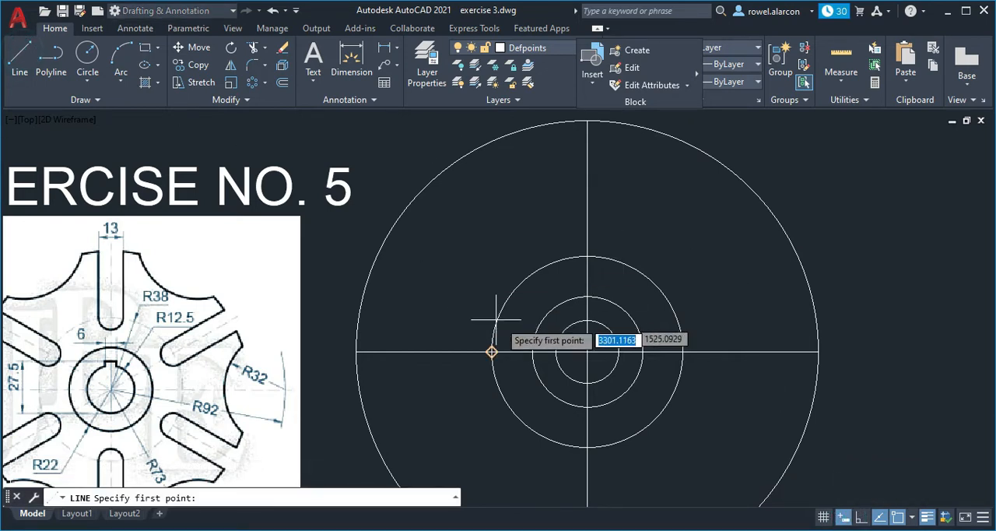
click(587, 351)
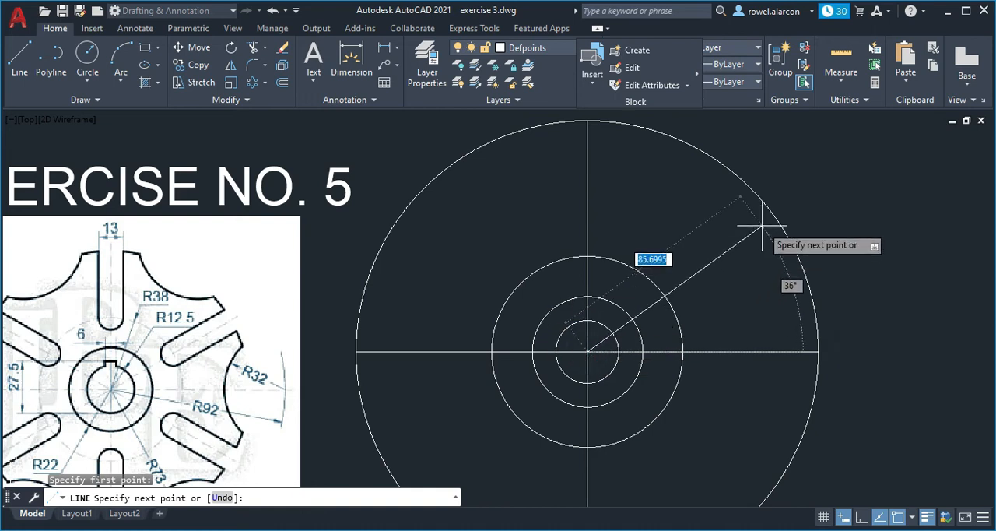
text(9)
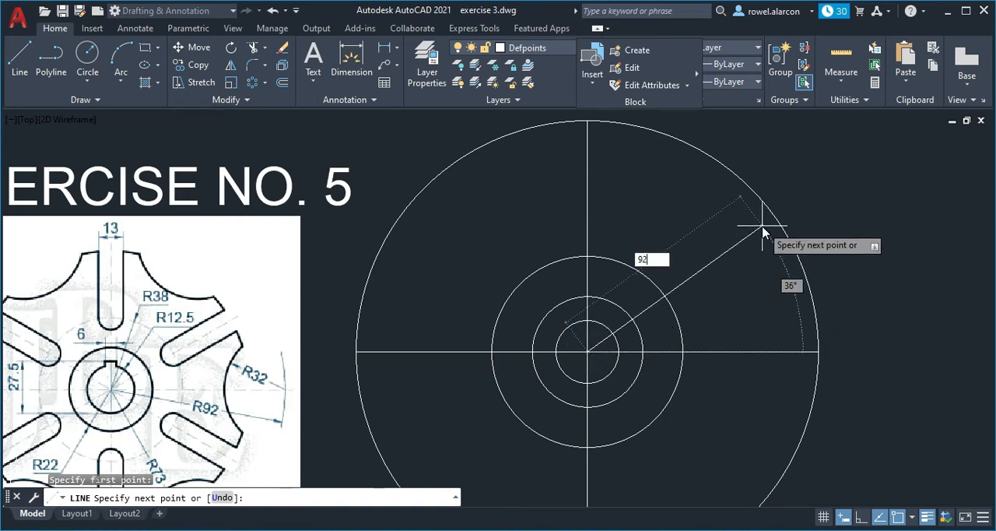
text(2)
key(Tab)
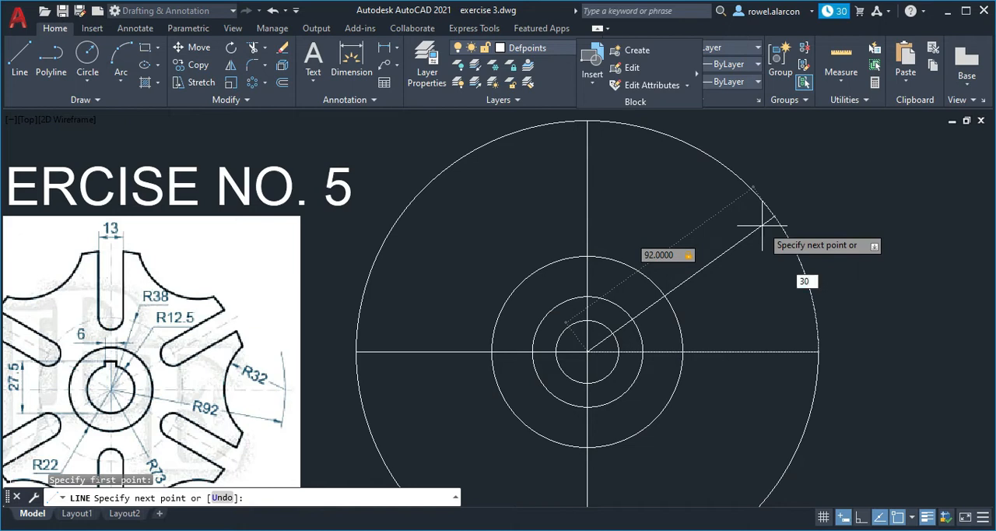
text(30)
key(Return)
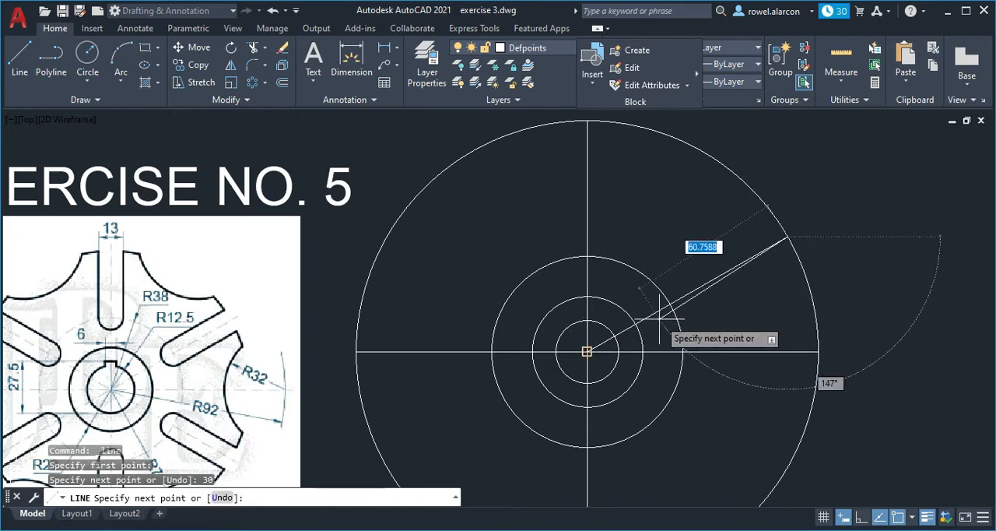
key(Escape)
mouse_move(715, 318)
middle_down()
mouse_move(724, 286)
mouse_move(724, 313)
middle_up()
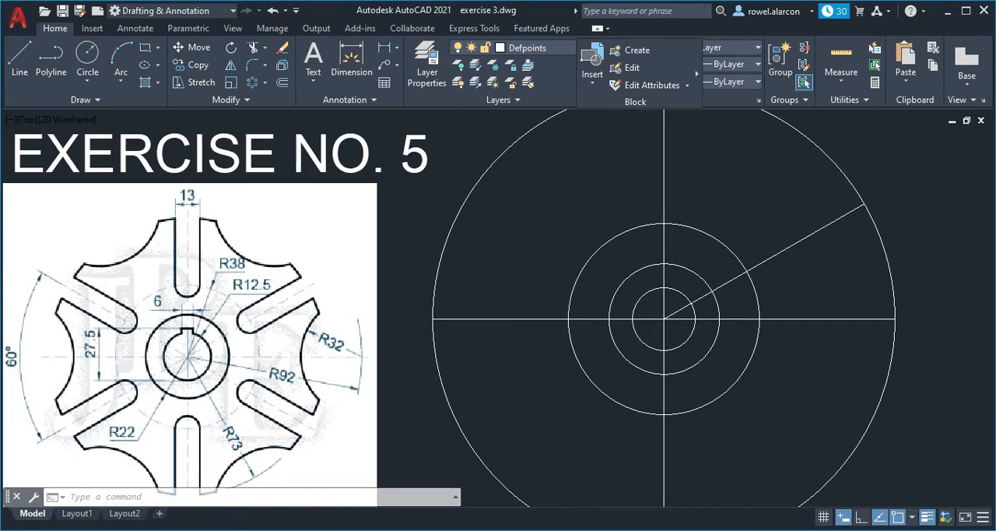
middle_drag(751, 210, 741, 223)
click(38, 227)
key(Escape)
key(Escape)
click(179, 210)
click(178, 214)
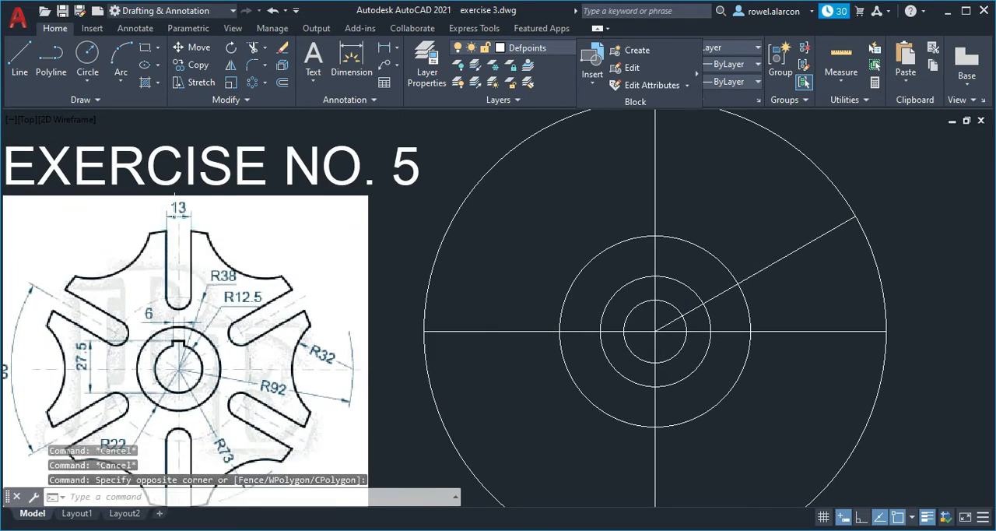
key(Escape)
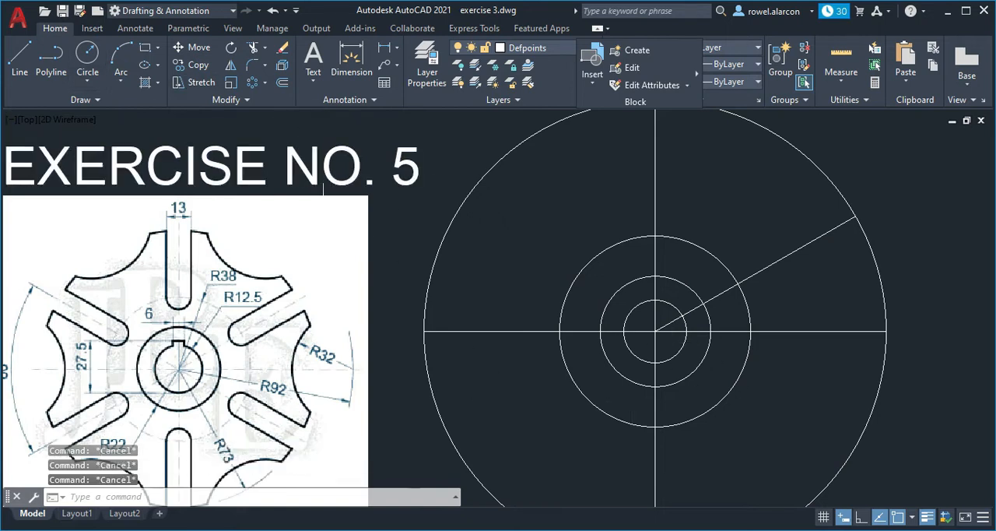
- Turn off dynamic input and offset the 30° line by 6.5 to both sides
click(281, 84)
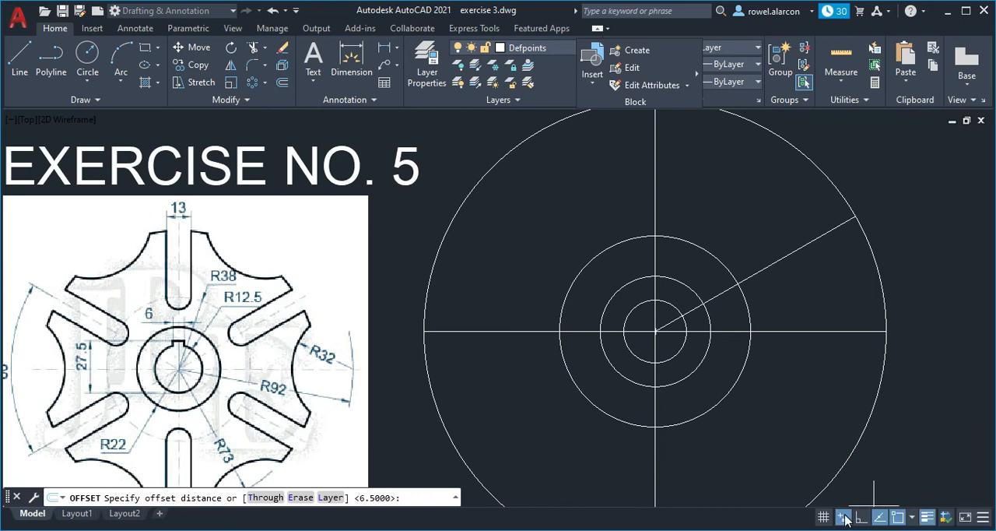
key(Escape)
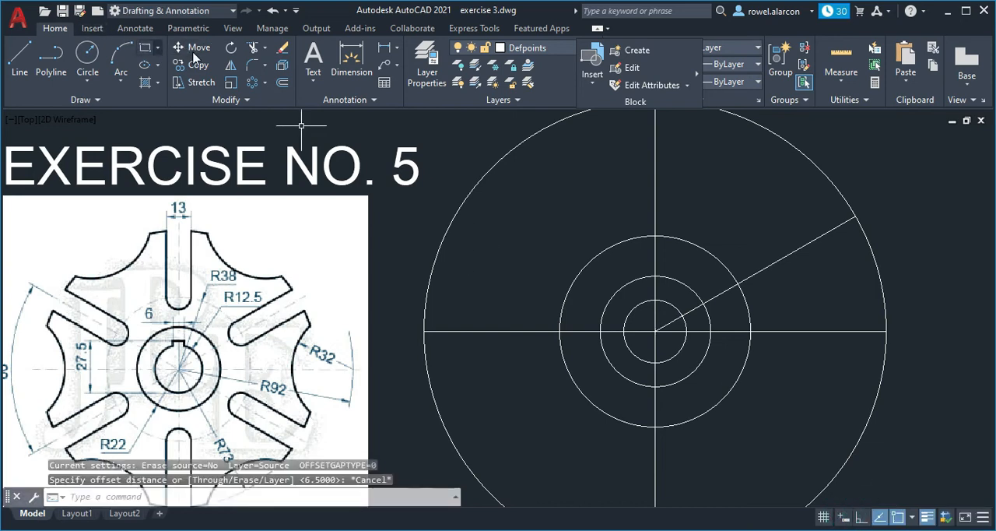
click(282, 83)
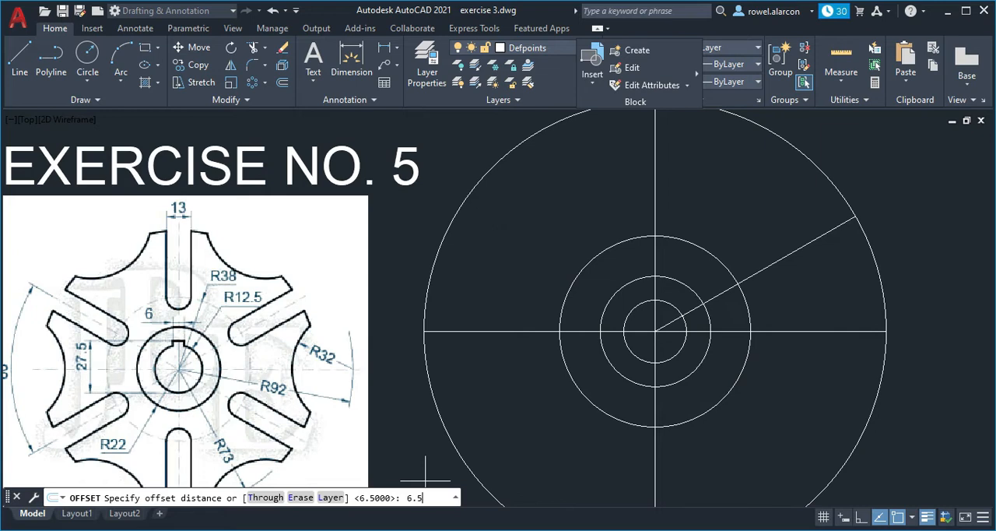
key(Return)
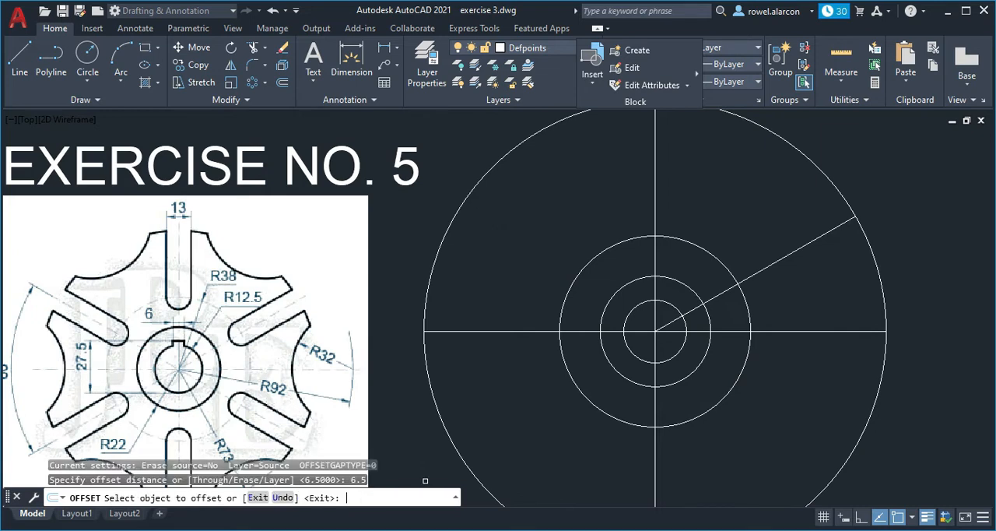
click(770, 265)
click(823, 318)
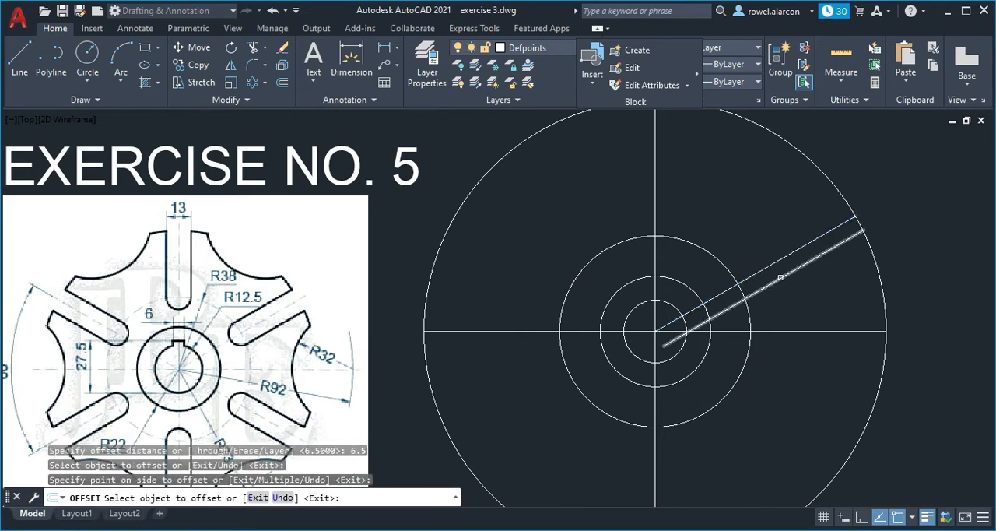
click(776, 261)
click(720, 208)
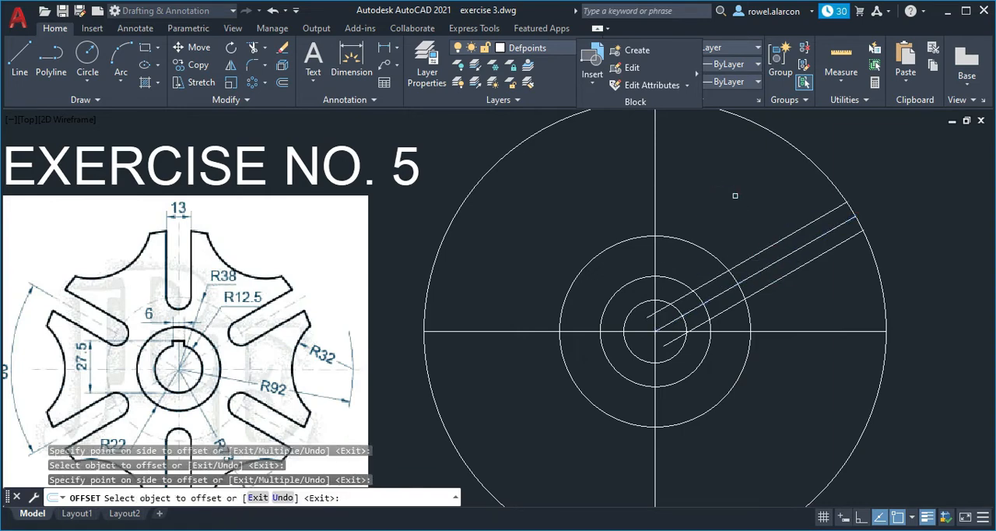
key(Escape)
key(Escape)
key(Escape)
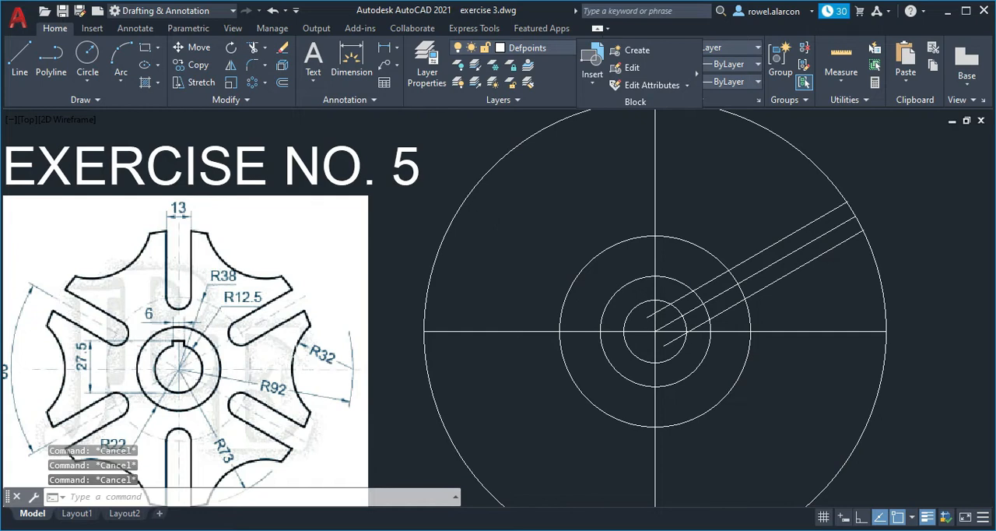
- Draw a circle of radius 32 centred where the horizontal centre line meets the outer circle on the right-hand side
click(316, 352)
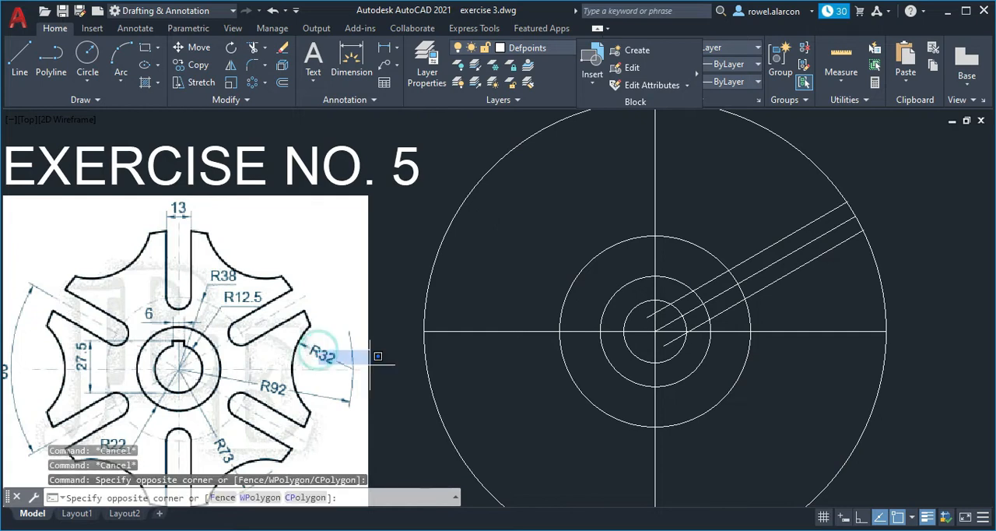
key(Escape)
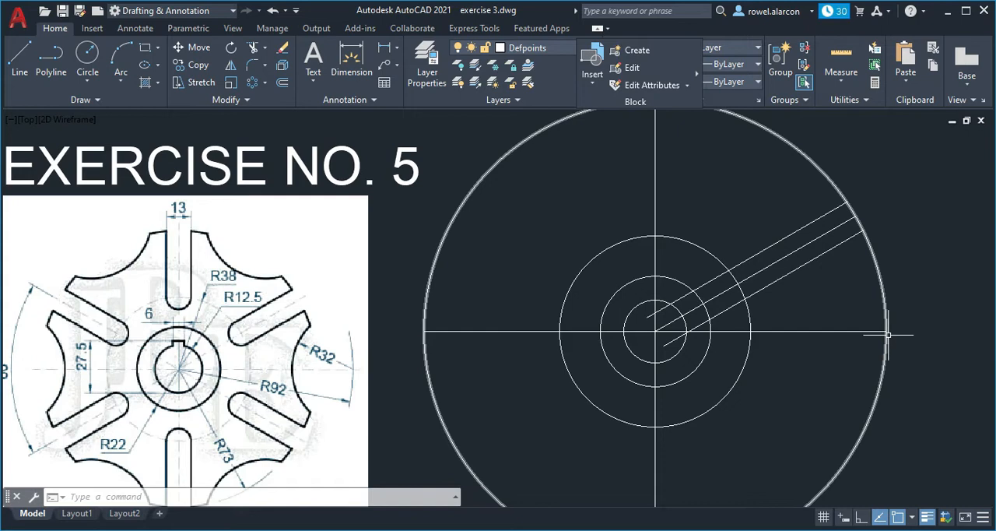
key(Escape)
key(Escape)
key(Escape)
text(c)
key(Return)
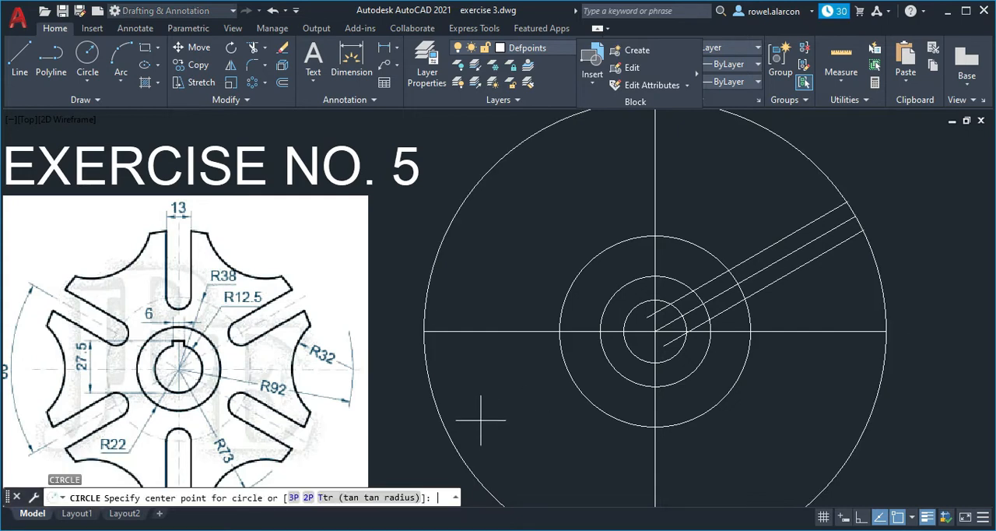
click(887, 332)
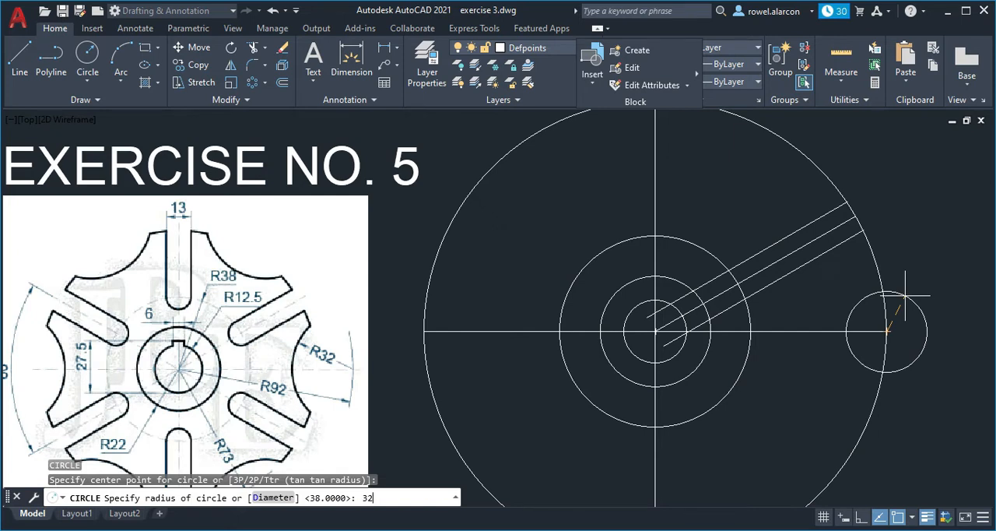
key(Return)
key(Escape)
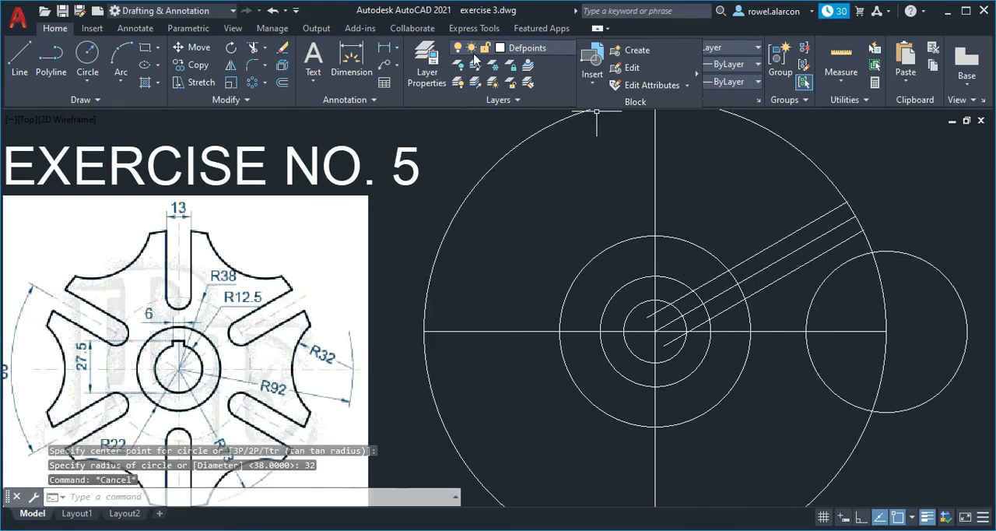
- Make imaginary line the current layer
mouse_move(707, 200)
middle_down()
mouse_move(691, 216)
mouse_move(699, 193)
middle_up()
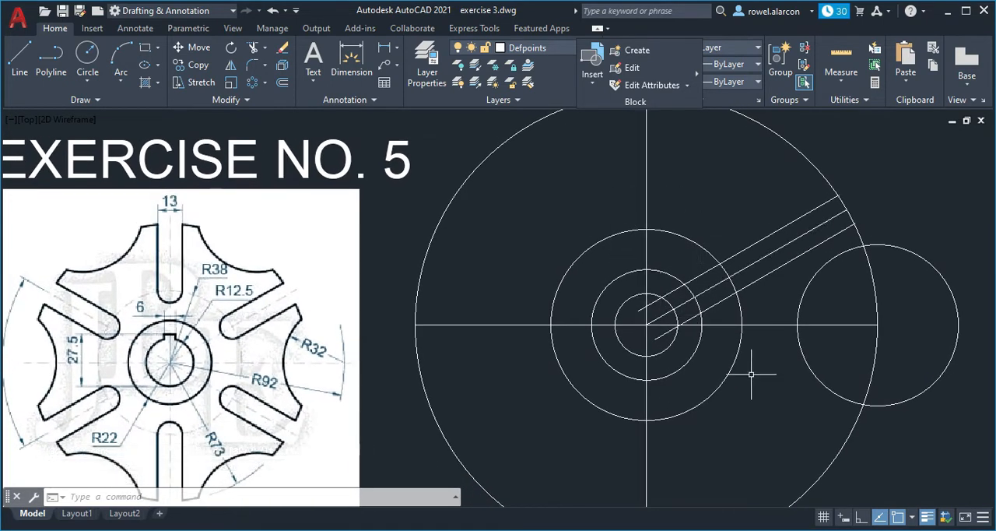
scroll(754, 367, down, 3)
scroll(752, 373, up, 3)
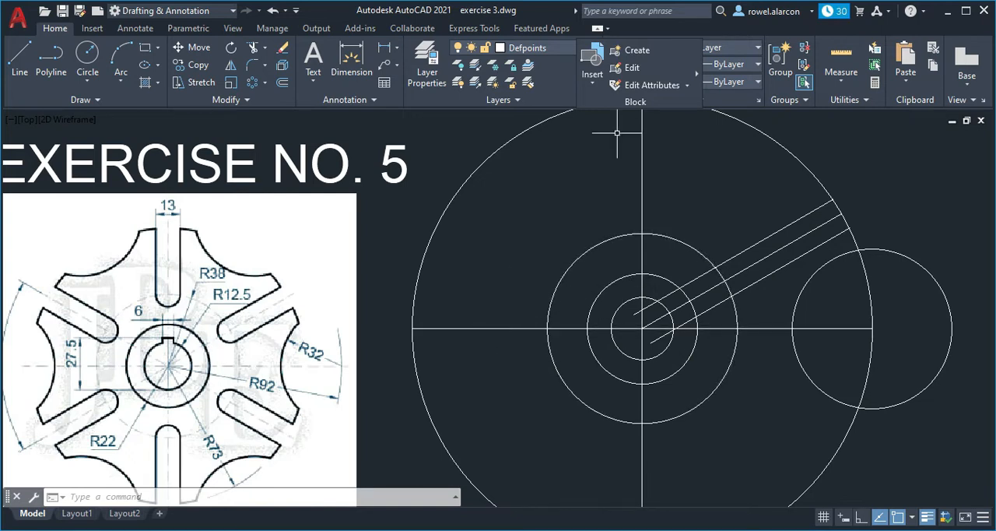
click(565, 52)
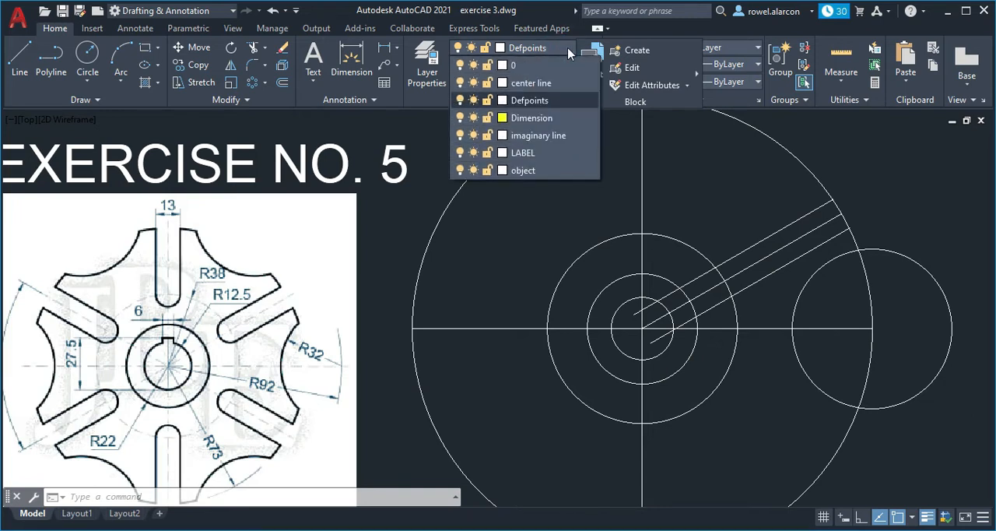
click(565, 136)
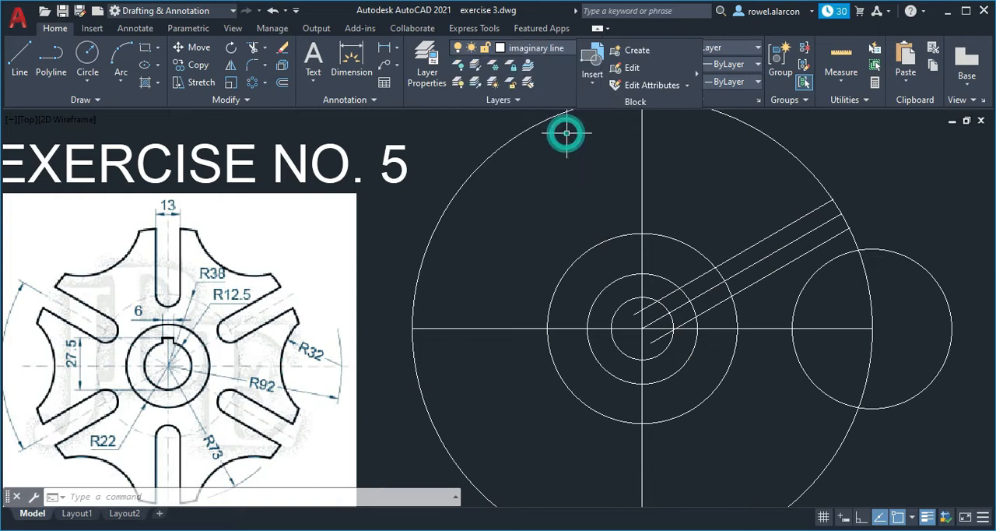
- Move the horizontal and vertical centre lines, the radius 92 circle and the radius 38 circle to the imaginary line layer
click(480, 327)
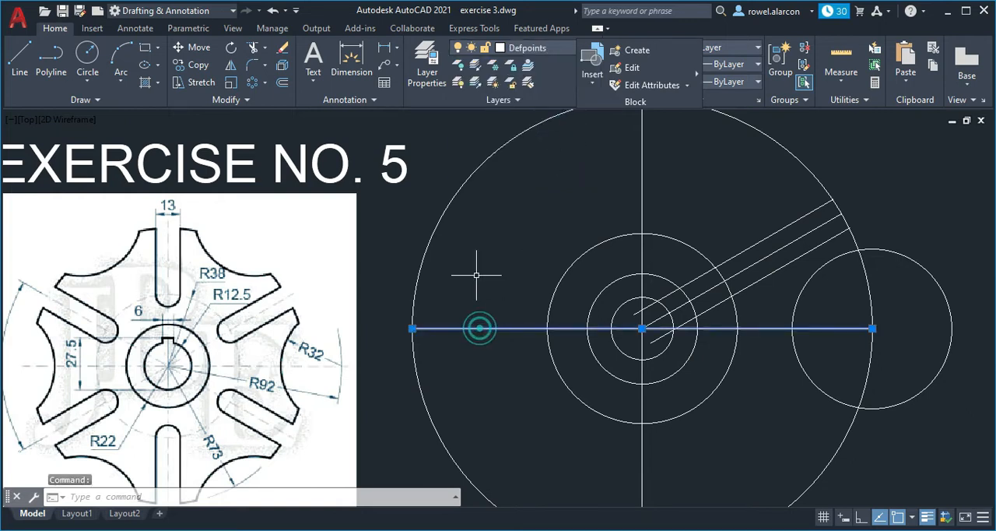
click(436, 225)
click(643, 177)
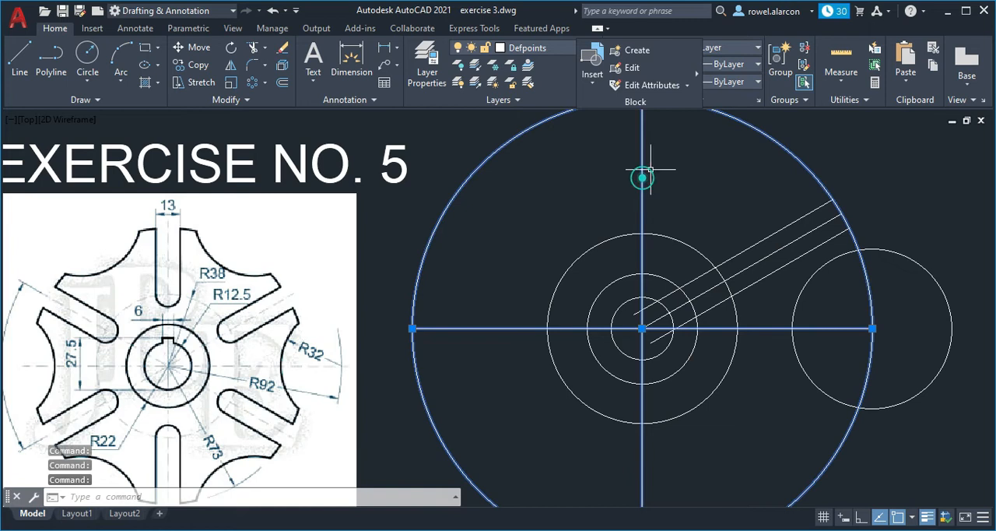
click(688, 239)
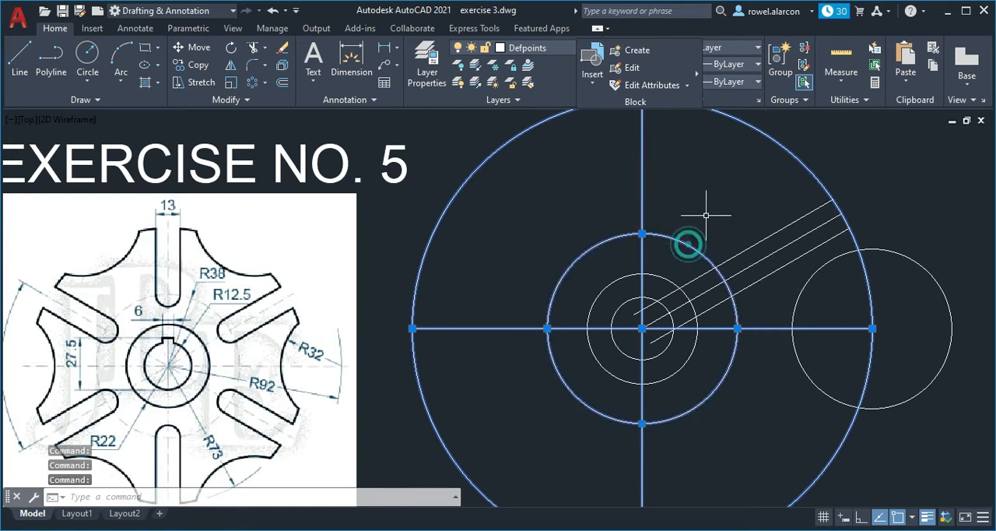
click(564, 52)
click(545, 138)
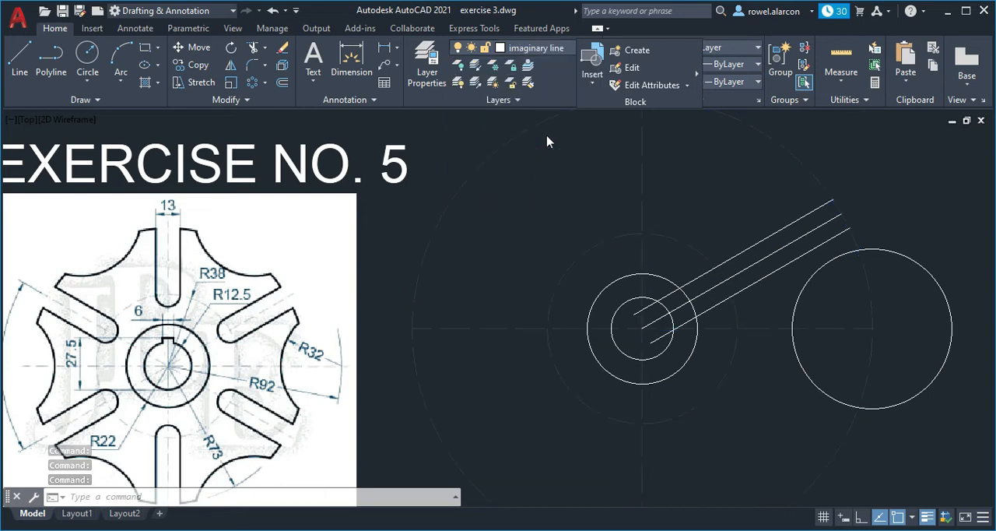
key(Escape)
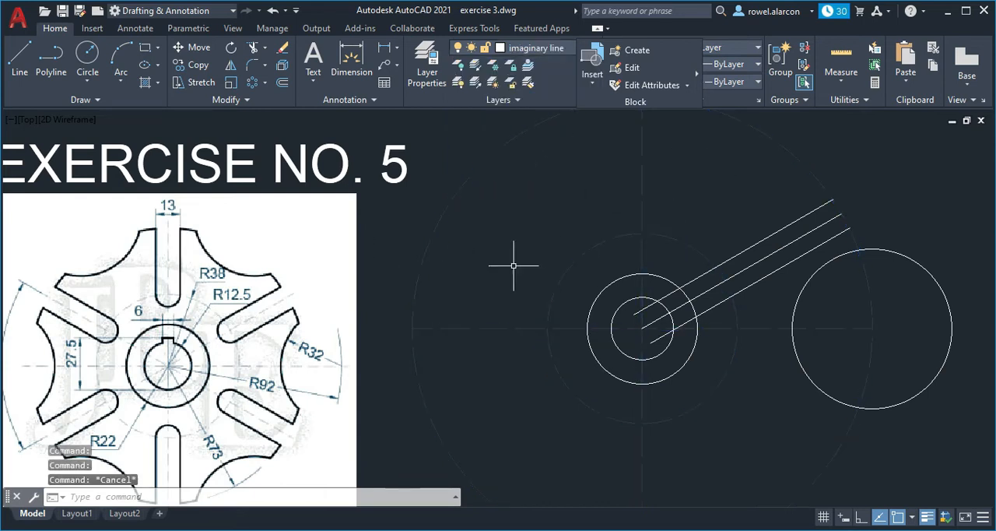
- Erase a single object from the drawing and make Defpoints the current layer
key(Delete)
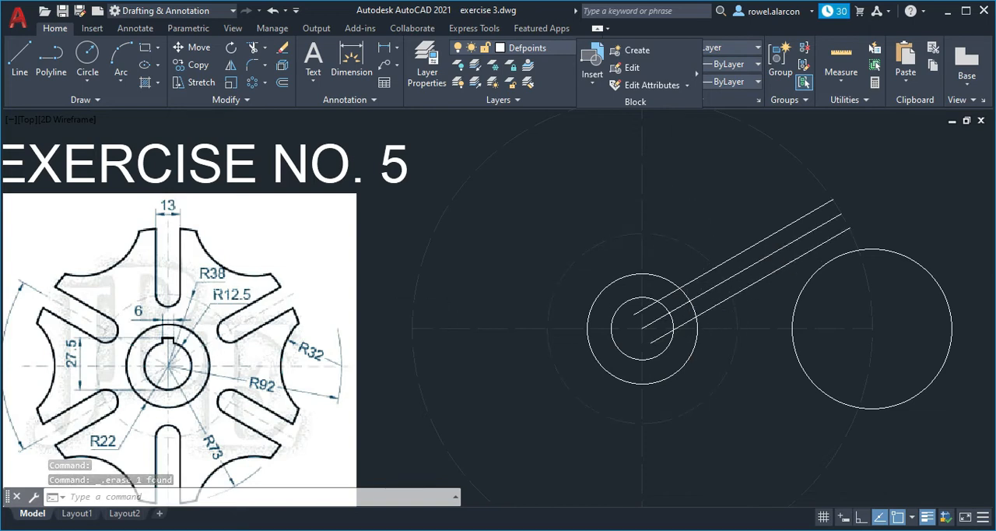
key(Escape)
key(Escape)
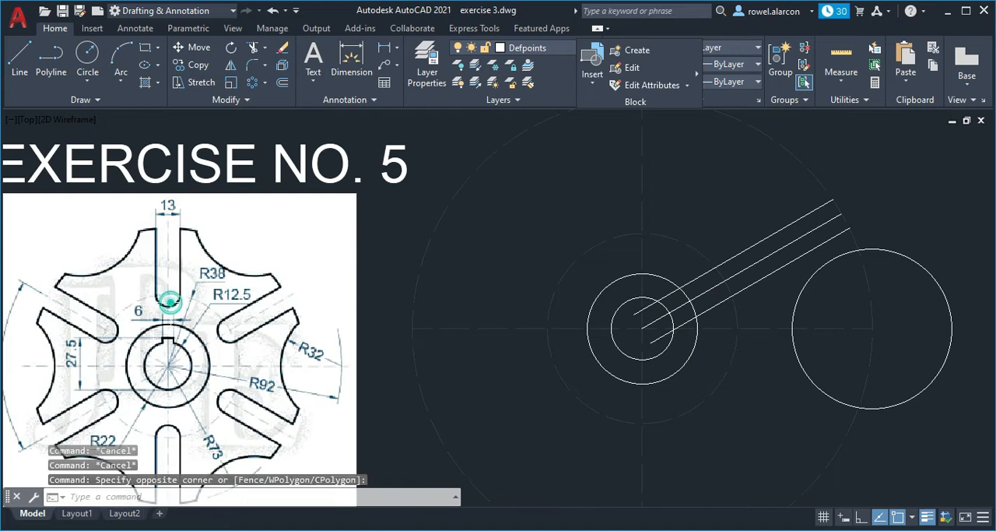
- Draw a circle of radius 6.5 centred where the 30° line crosses the radius 38 circle
key(Escape)
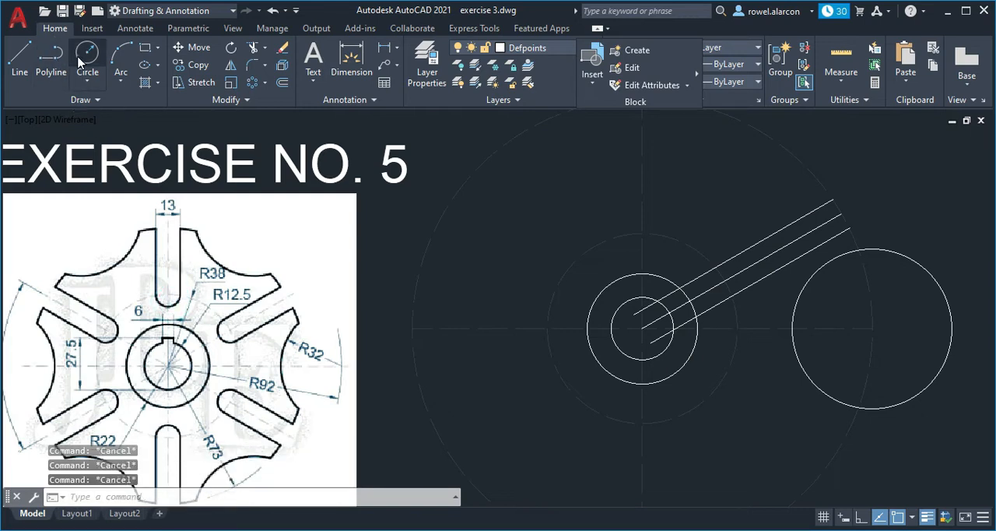
click(88, 56)
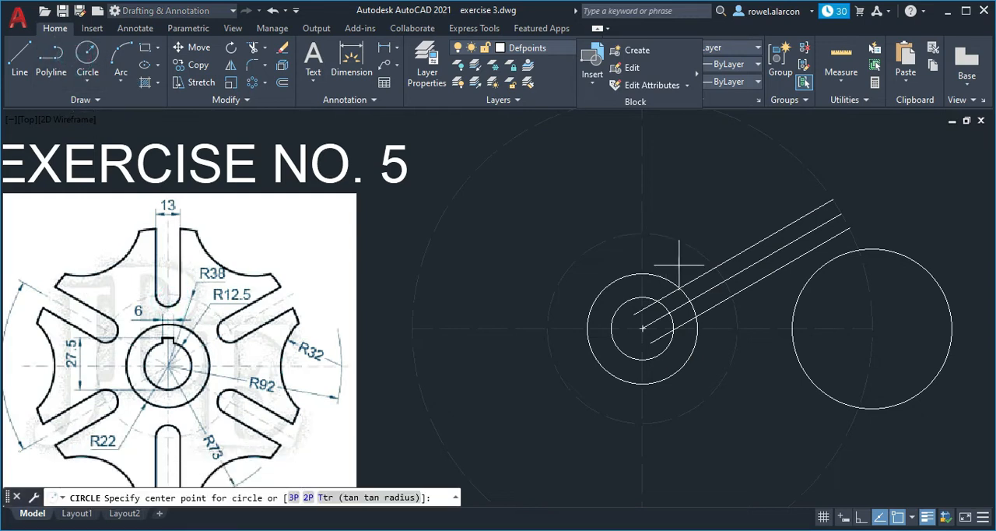
click(724, 281)
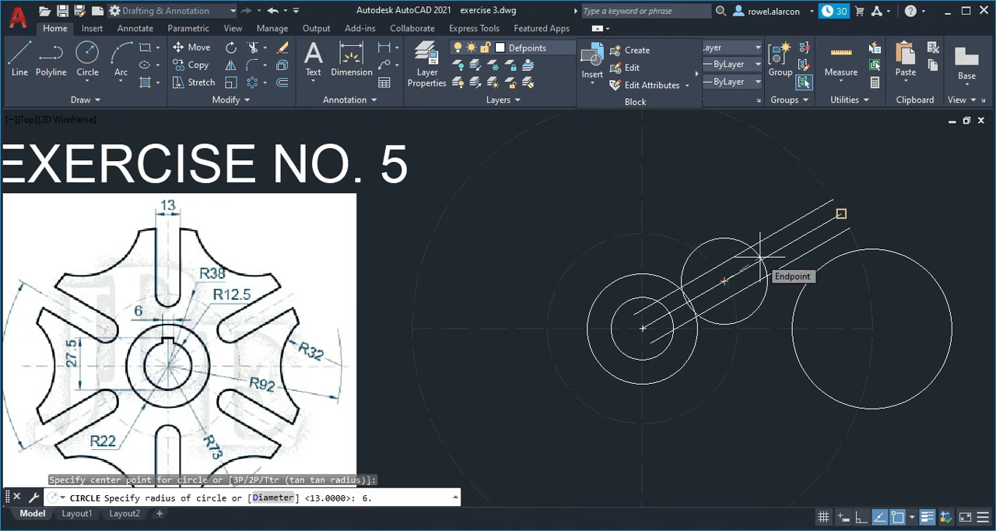
text(6.5)
key(Return)
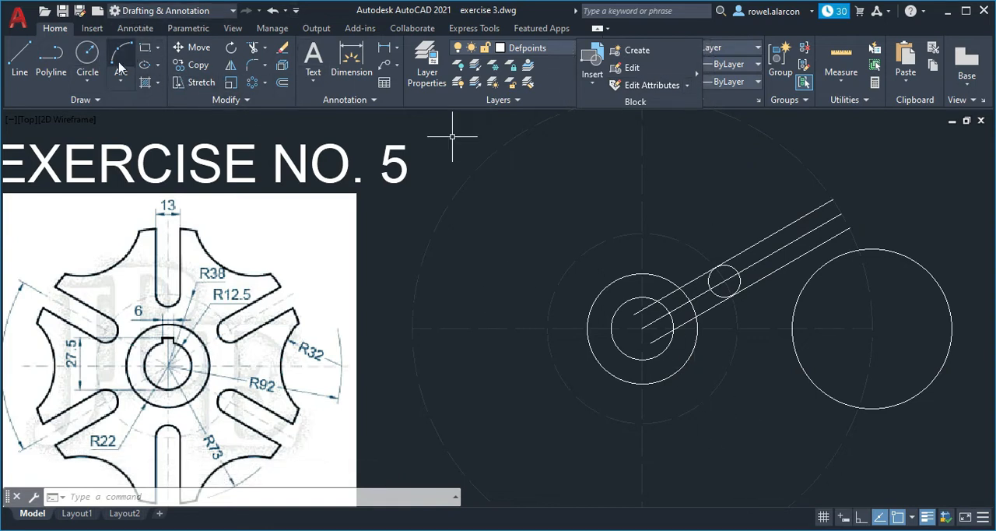
- Trim the lower slot line back to the radius 6.5 circle, removing its inner part towards the hub
click(252, 47)
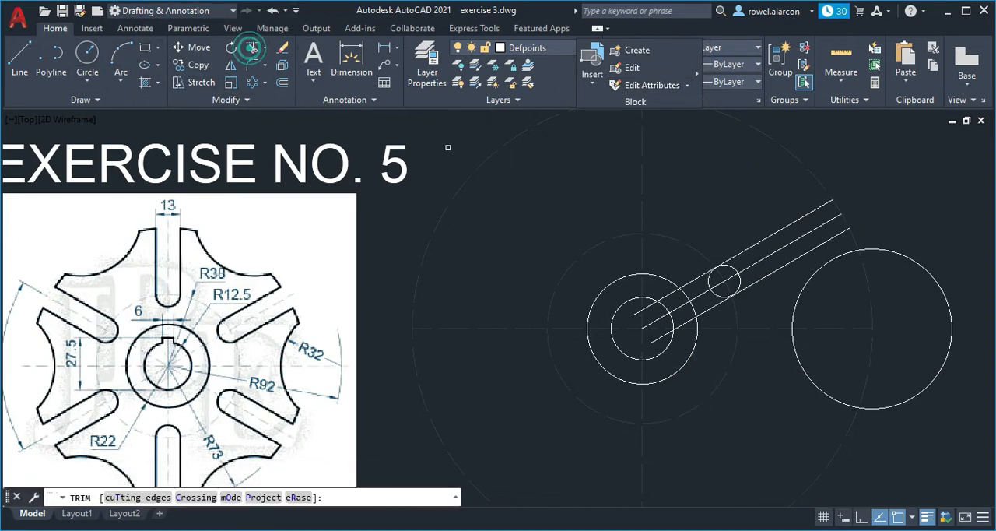
click(716, 319)
click(715, 309)
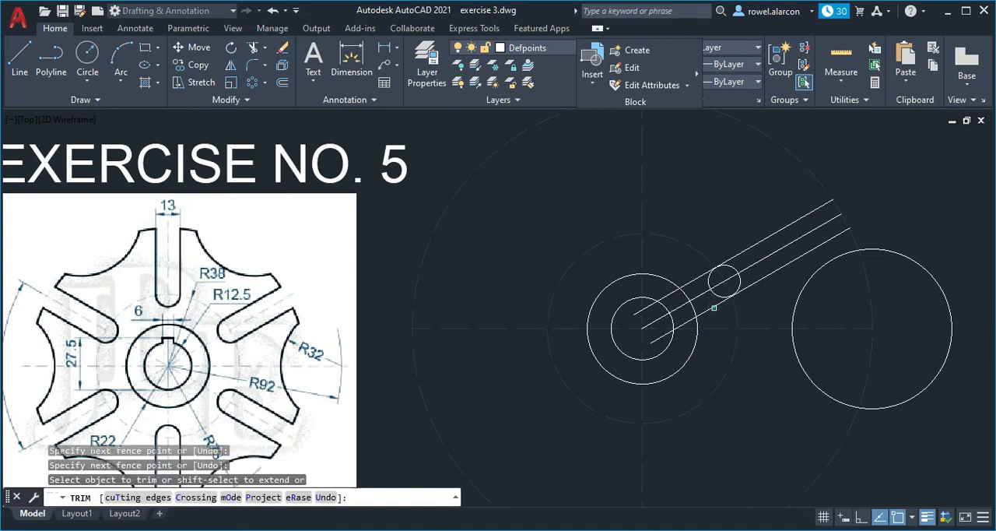
click(687, 321)
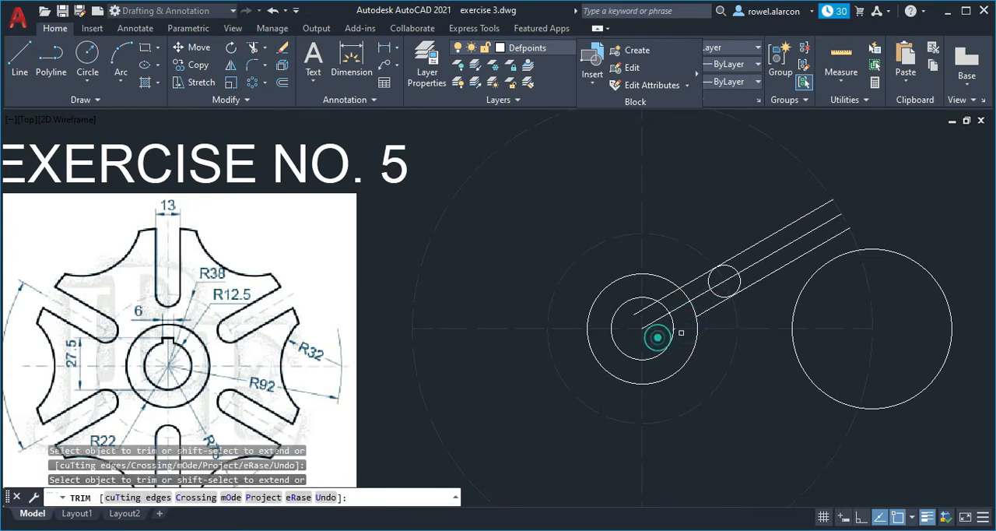
scroll(681, 332, up, 5)
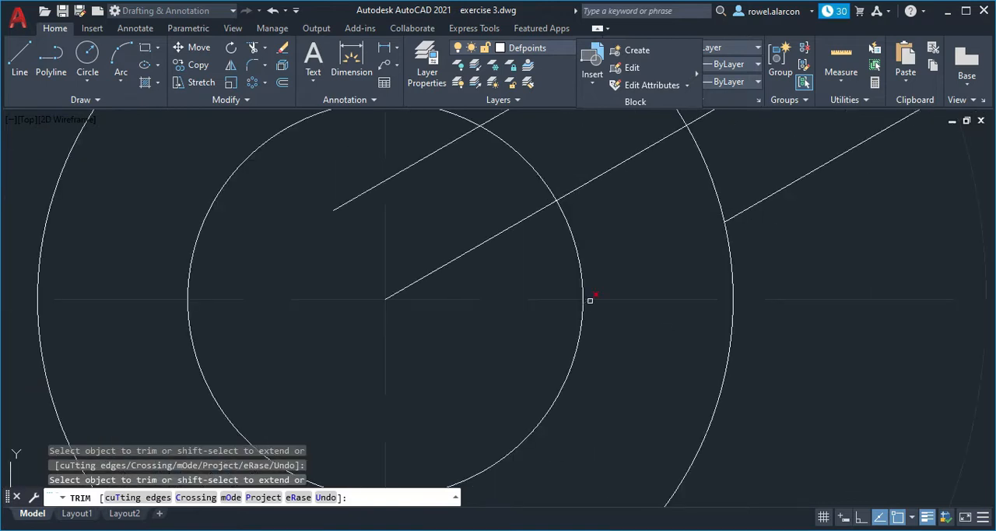
scroll(634, 256, down, 5)
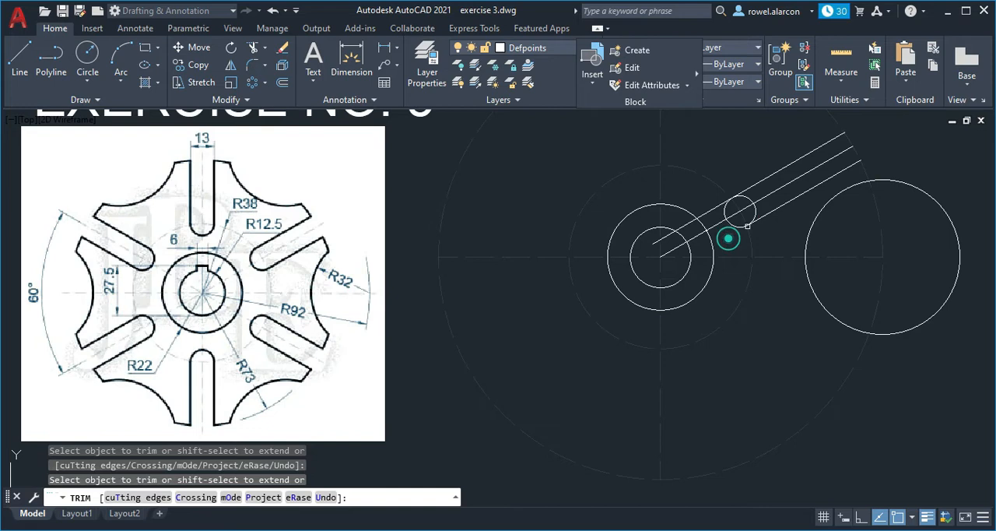
- Trim the outer half of the radius 6.5 circle and the upper slot line's inner part to form the rounded slot end
click(751, 214)
click(753, 194)
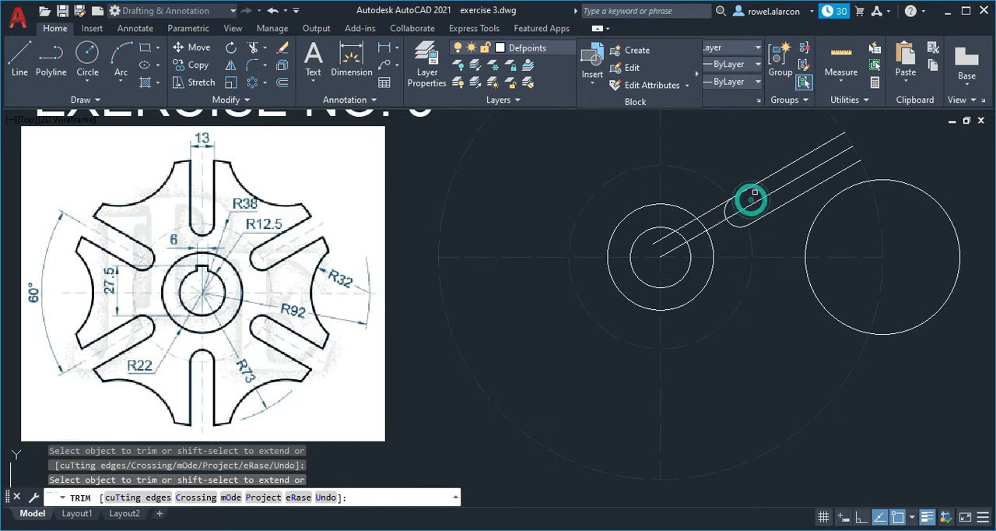
click(685, 220)
scroll(685, 247, up, 5)
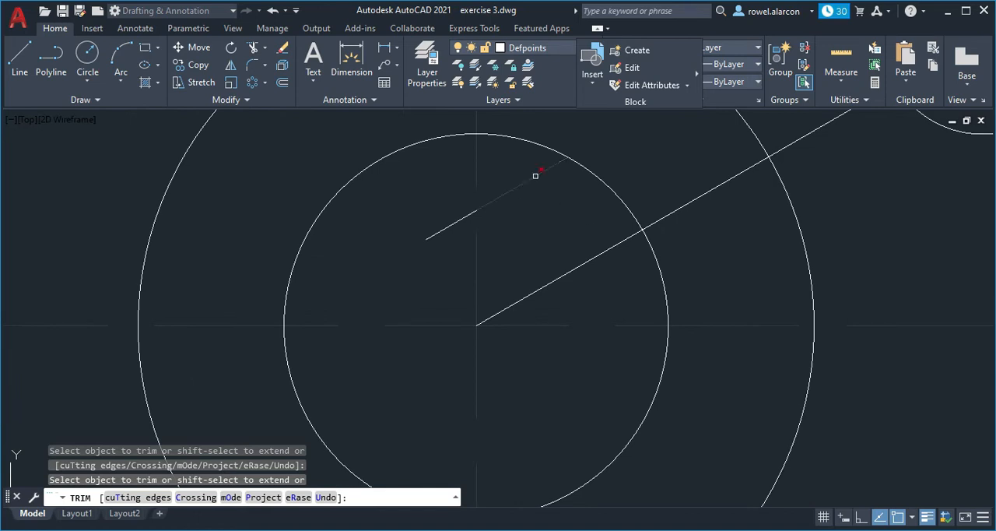
scroll(507, 214, down, 4)
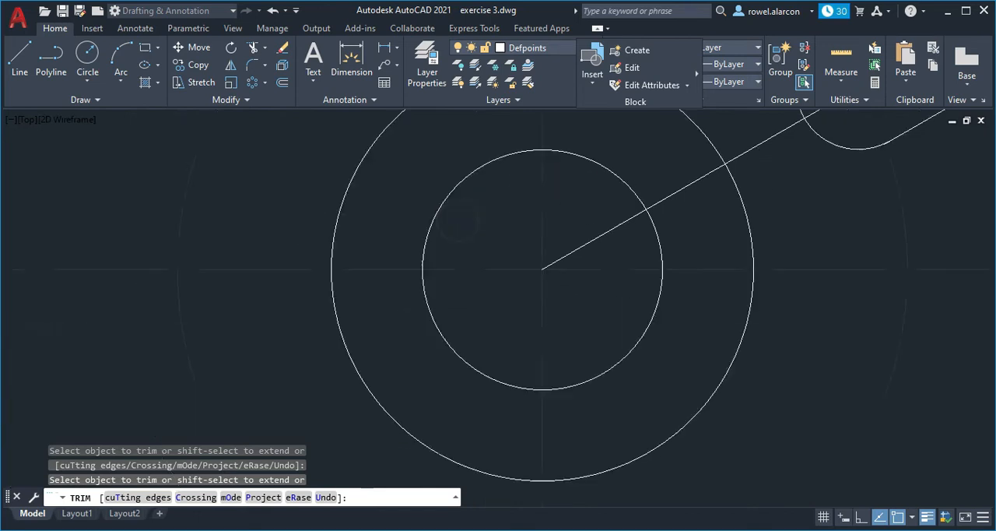
- Trim away the part of the radius 32 circle that lies outside the radius 92 circle
scroll(806, 225, down, 3)
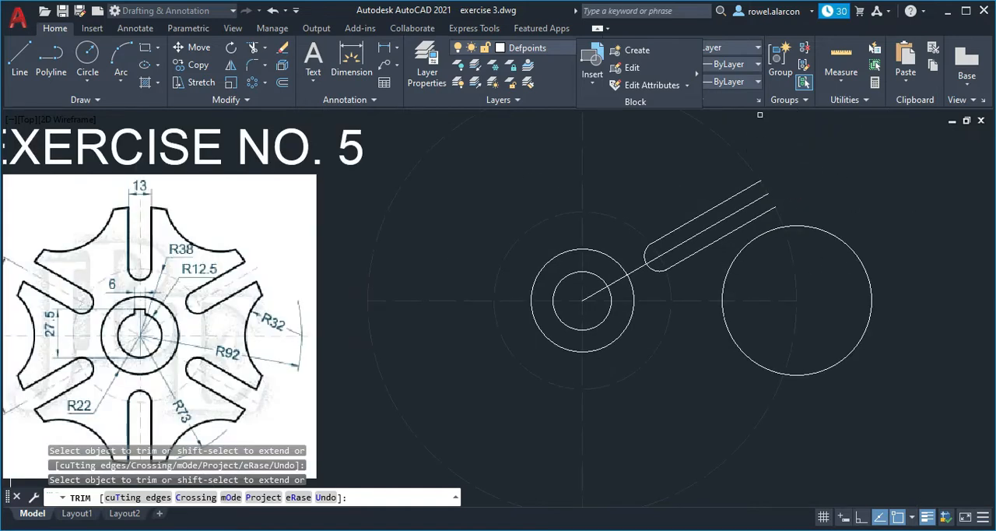
click(831, 234)
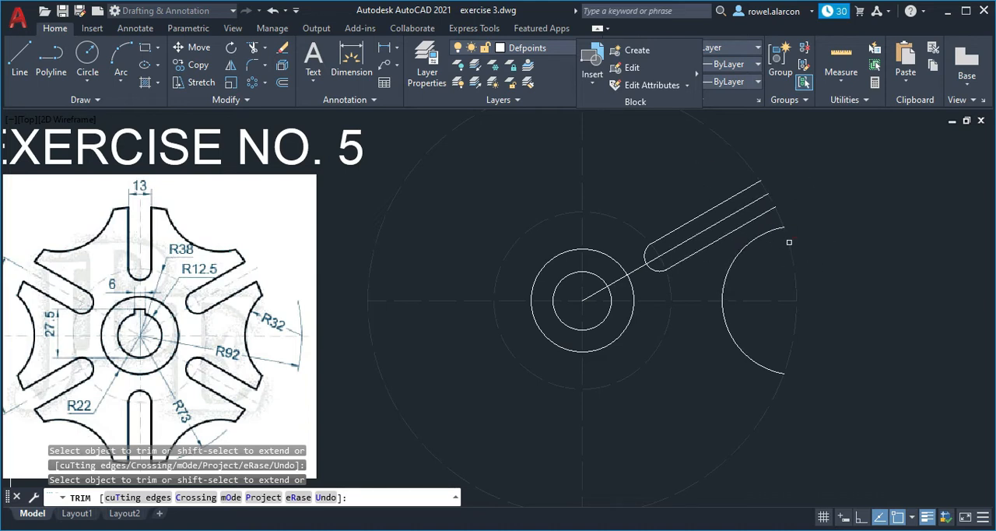
key(Escape)
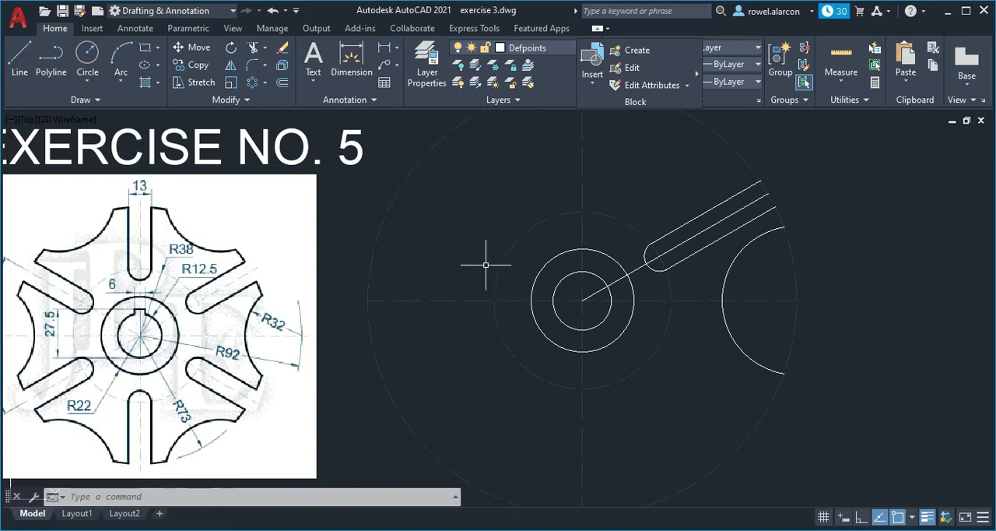
- Draw a circle of radius 73 centred on the hub centre
text(c)
key(Return)
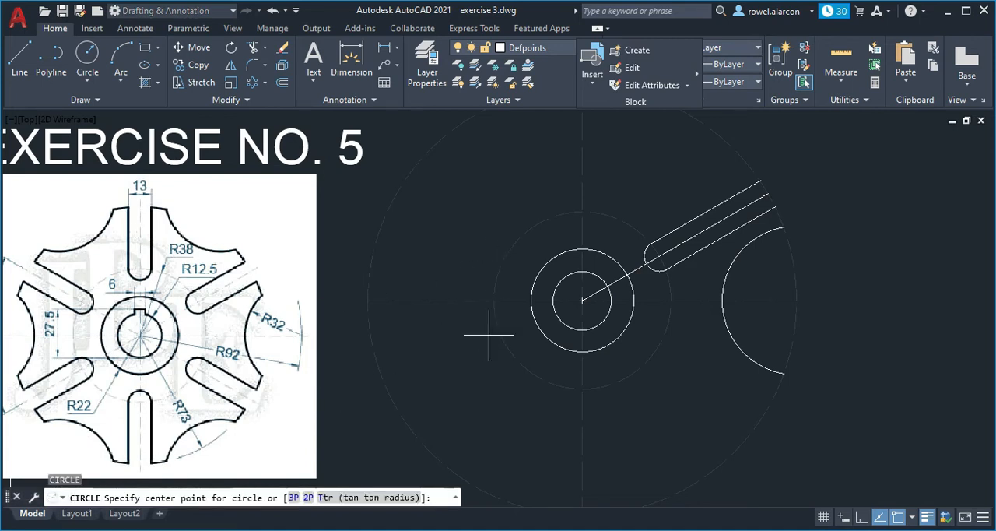
click(582, 300)
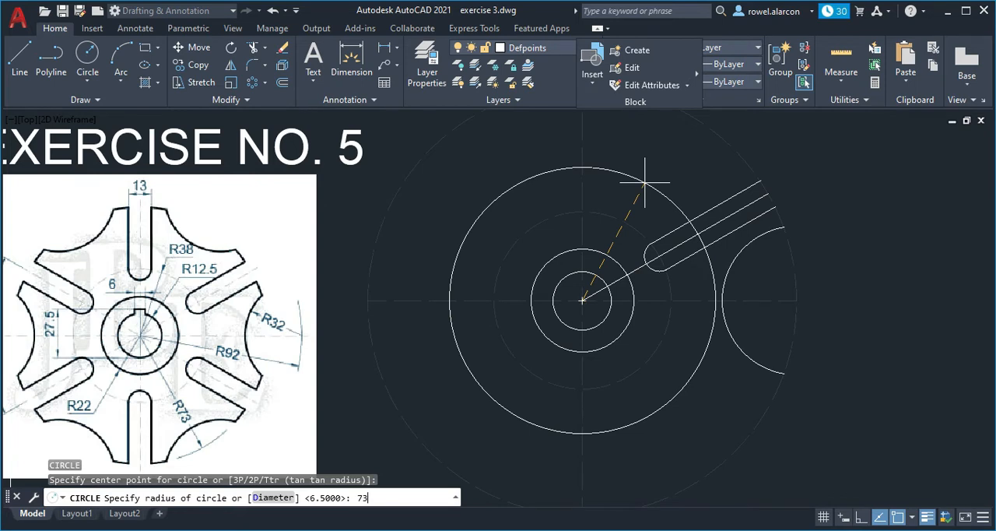
text(73)
key(Return)
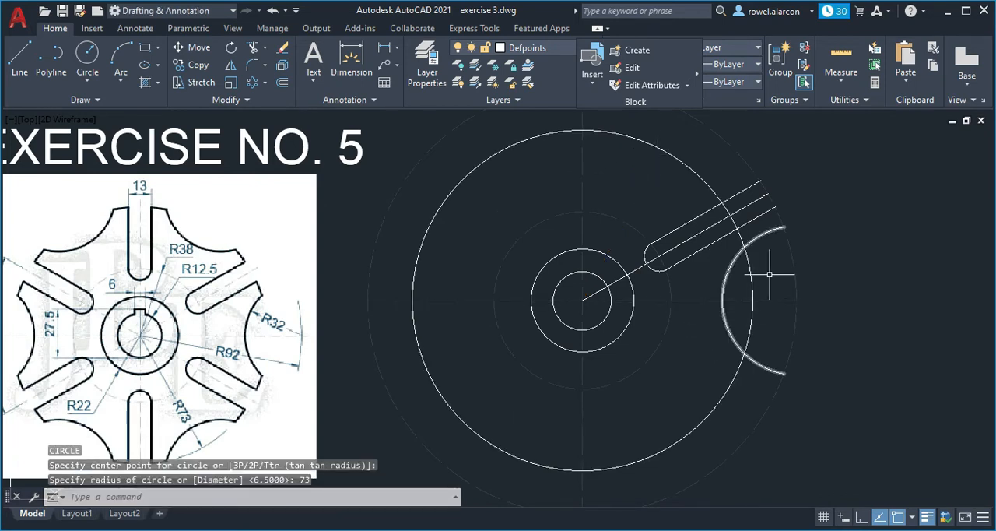
key(Escape)
key(Escape)
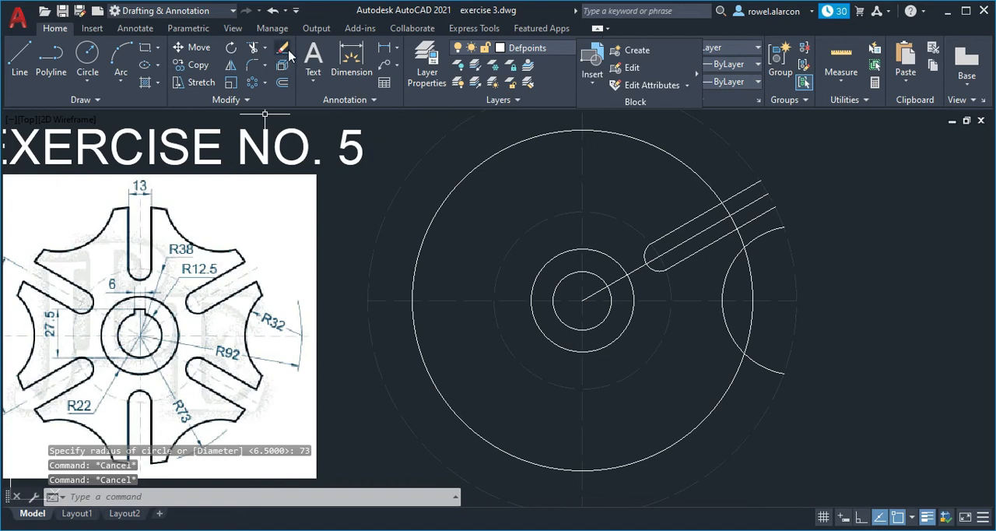
- Trim the ends of the radius 32 arc and both slot lines back to the radius 73 circle
click(258, 52)
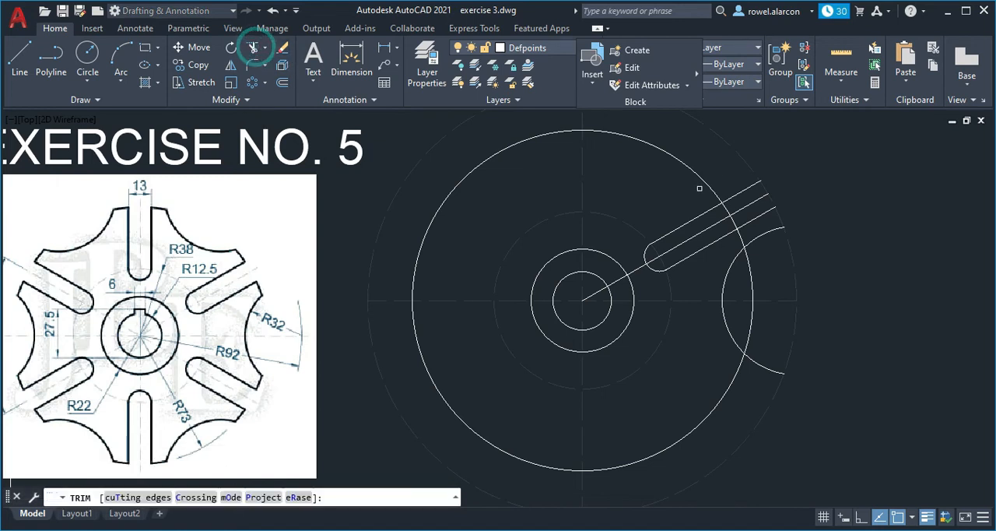
click(764, 234)
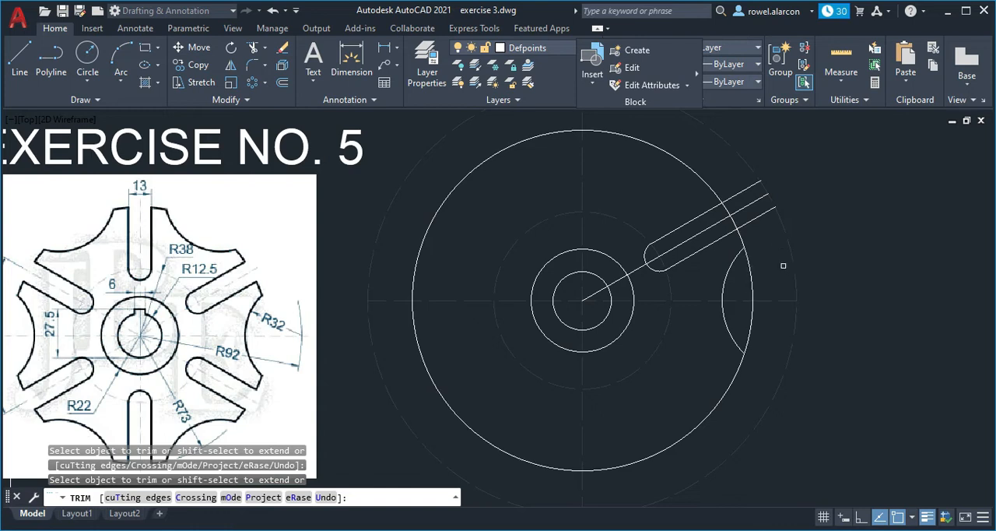
click(761, 218)
key(Escape)
key(Escape)
key(Escape)
key(Escape)
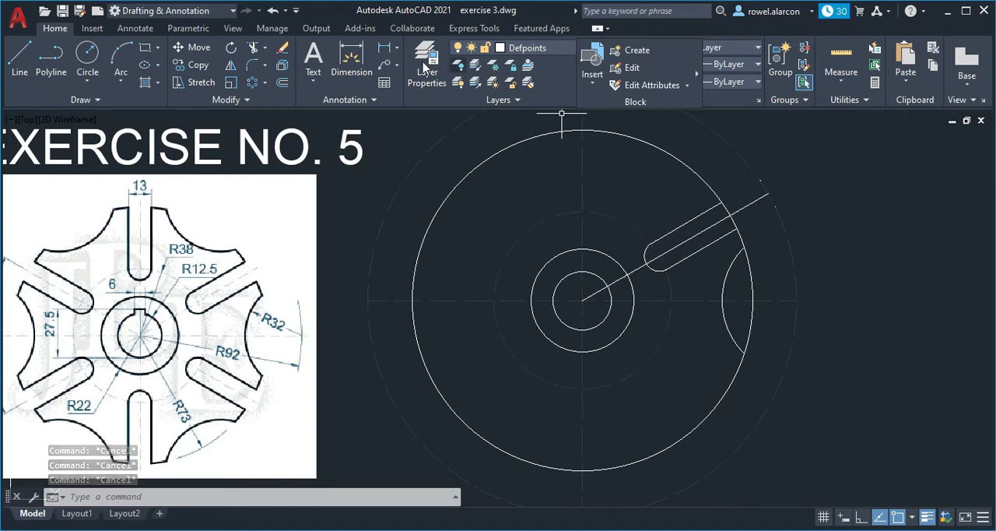
- Make imaginary line the current layer
click(529, 47)
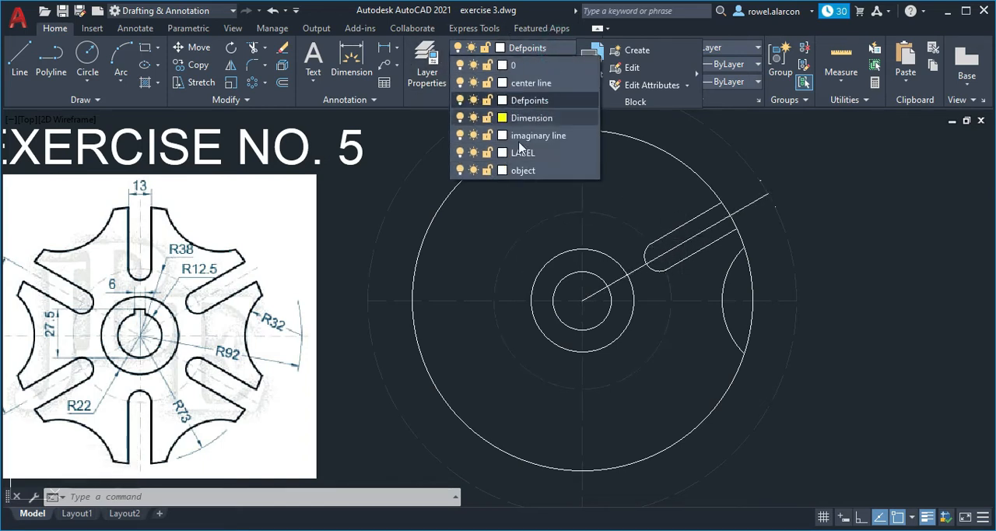
click(539, 136)
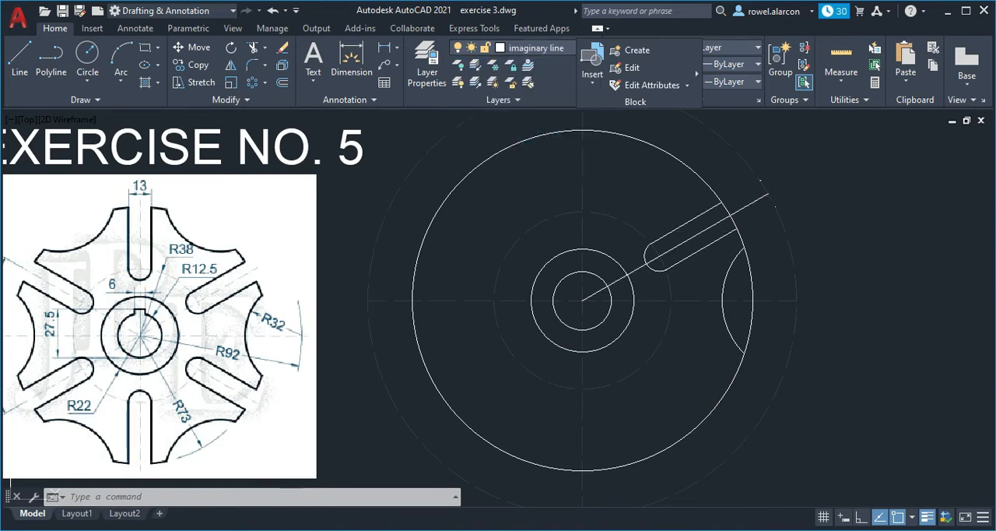
click(702, 231)
text(tr)
key(Return)
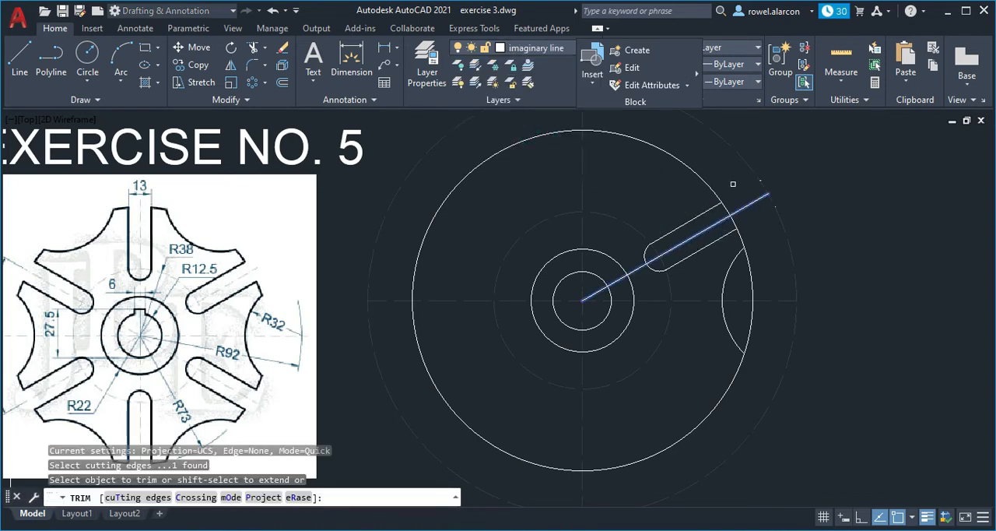
key(Escape)
- Move the 30° line through the slot's middle to the imaginary line layer
click(718, 224)
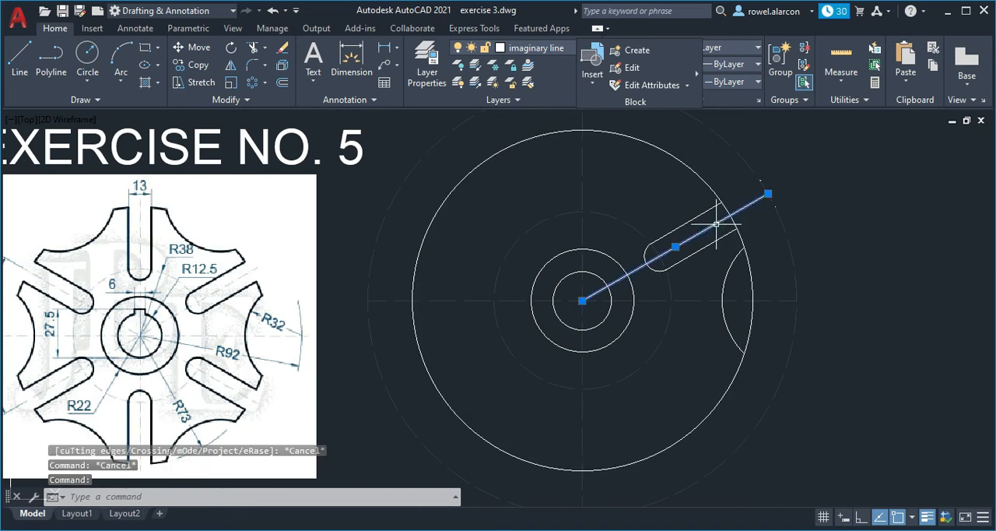
click(560, 50)
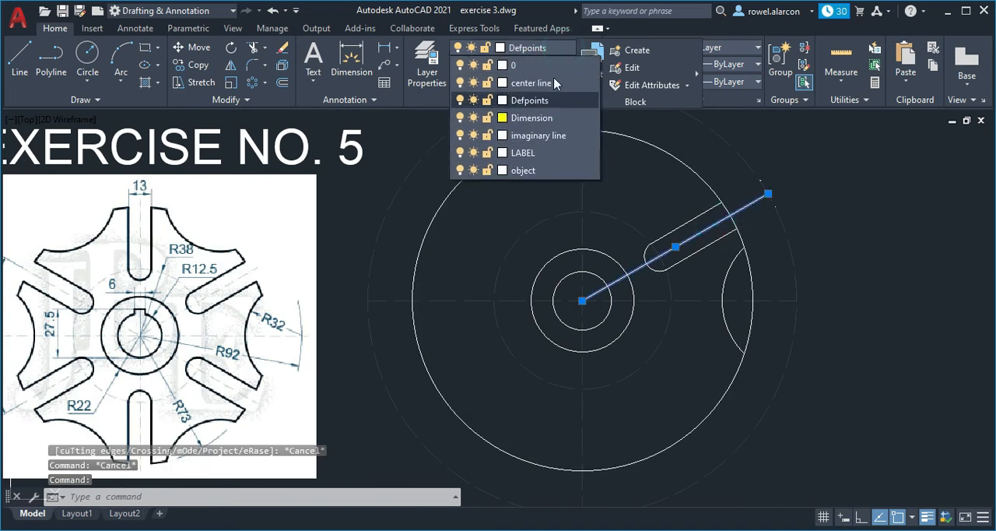
click(539, 135)
key(Escape)
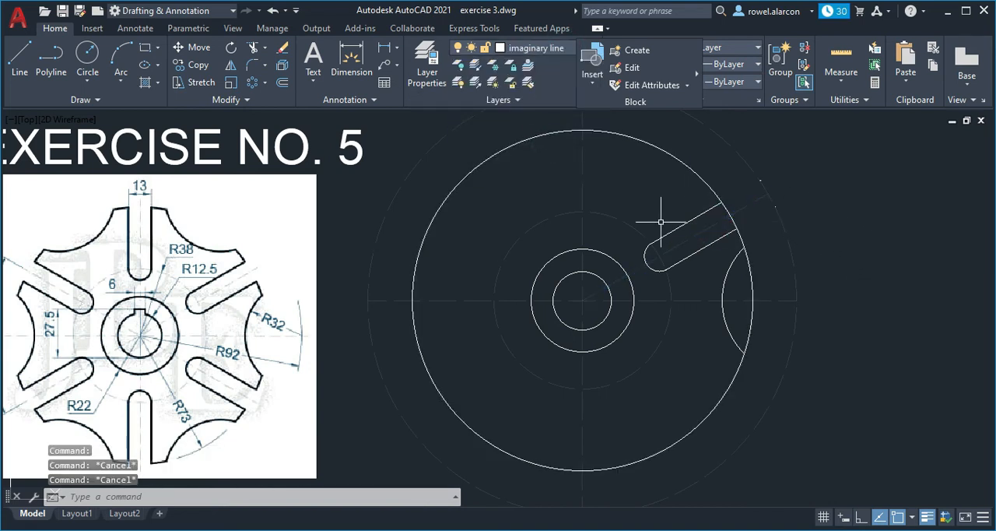
- Erase the radius 73 circle and turn off the current imaginary line layer
click(672, 155)
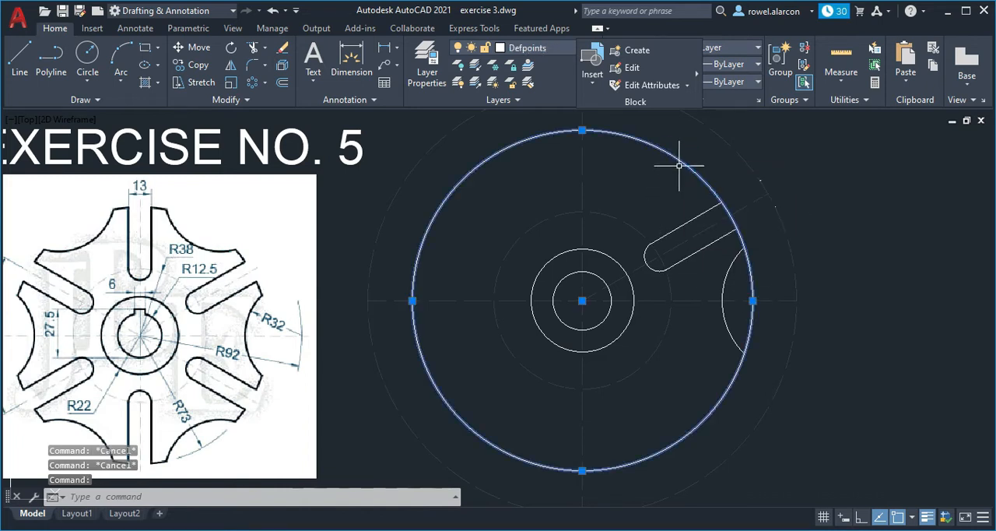
key(Delete)
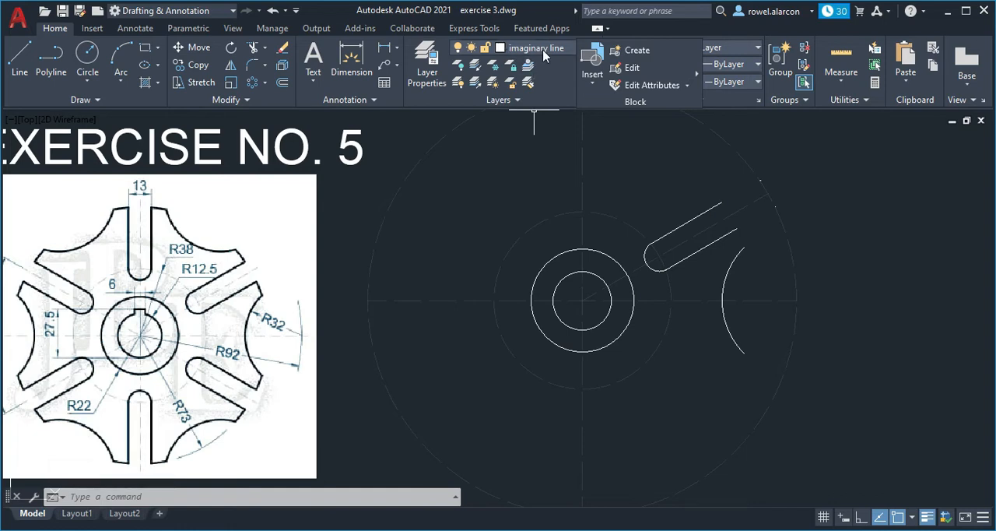
click(566, 49)
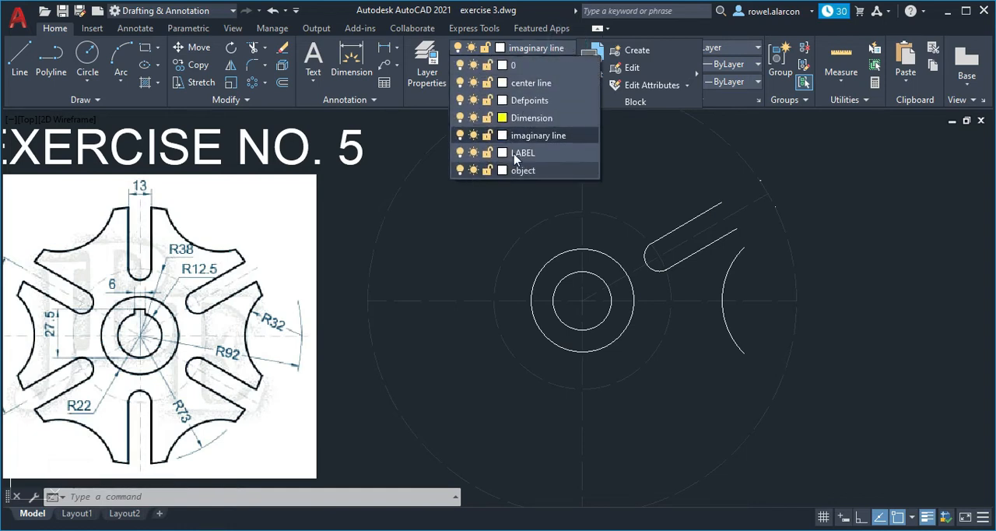
click(580, 137)
click(532, 48)
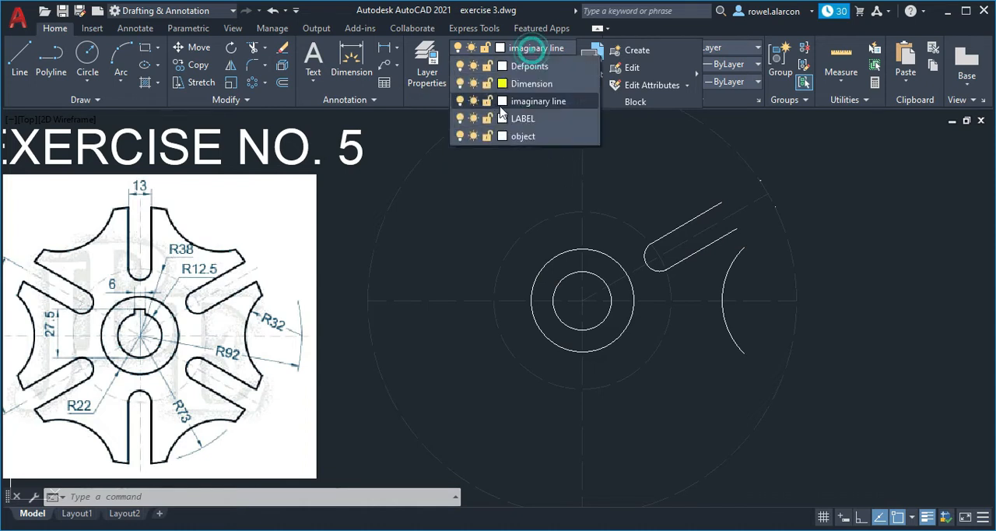
click(461, 140)
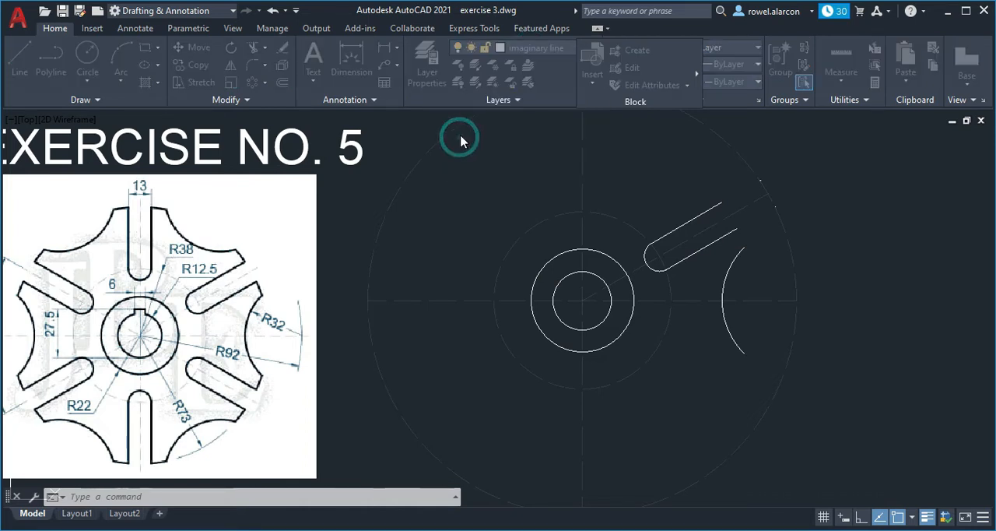
click(516, 249)
- Erase the two tiny leftover pieces of the slot lines beyond the slot's outer end
click(776, 225)
click(805, 225)
click(740, 163)
click(808, 224)
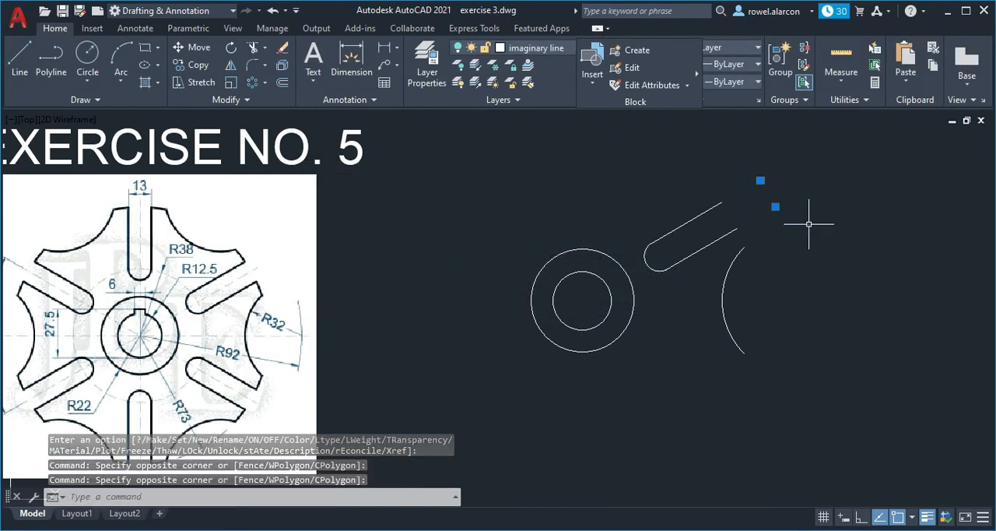
key(Delete)
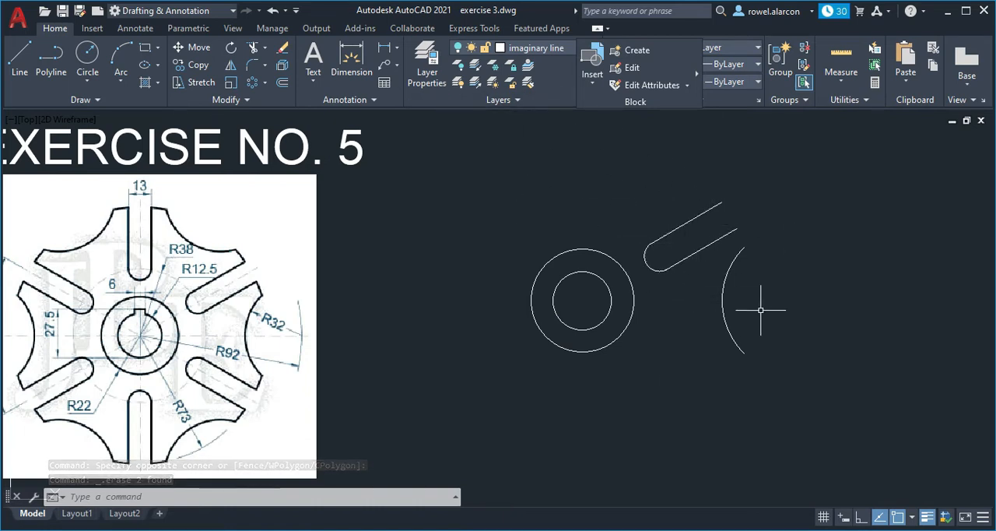
- Polar-array the radius 32 arc, both slot lines and the slot's end arc around the hub centre, with 6 items over 360°
click(265, 84)
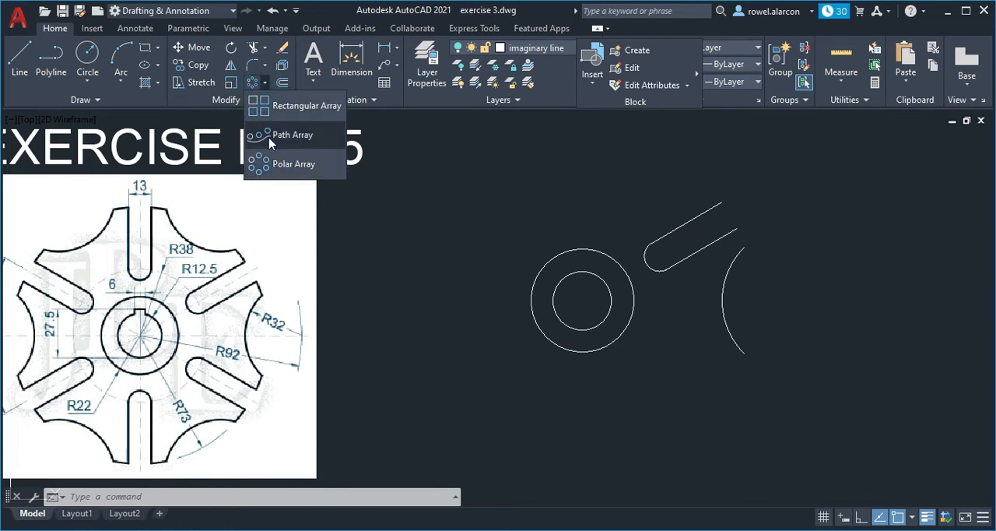
click(286, 163)
click(722, 303)
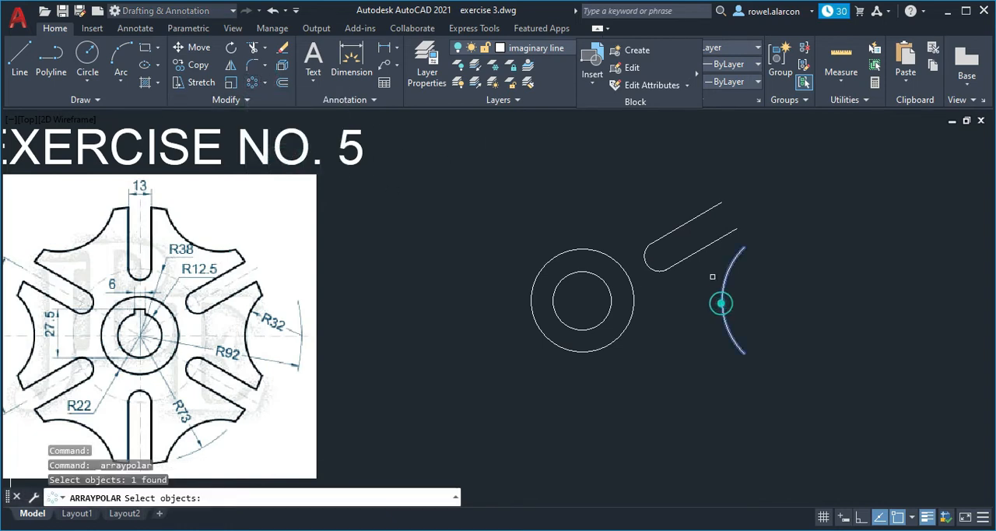
click(703, 250)
click(688, 221)
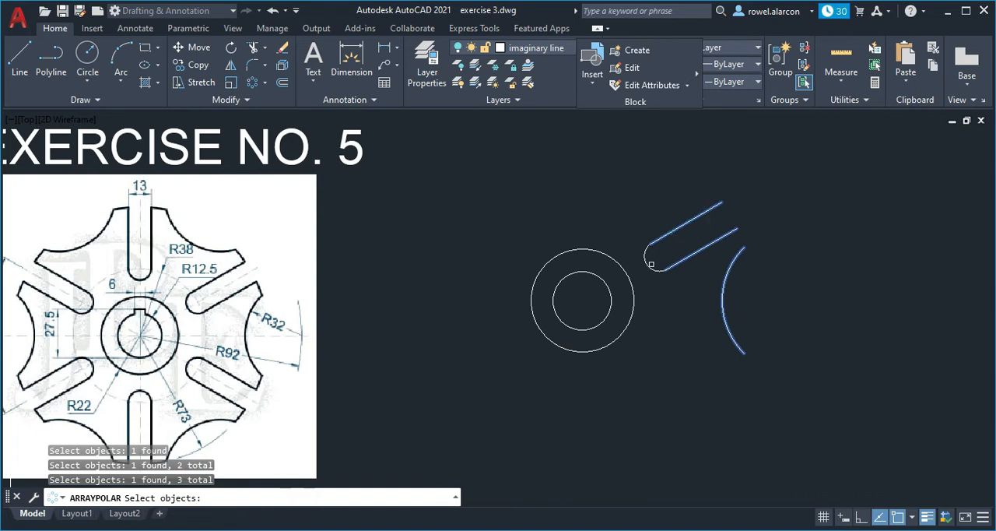
click(647, 260)
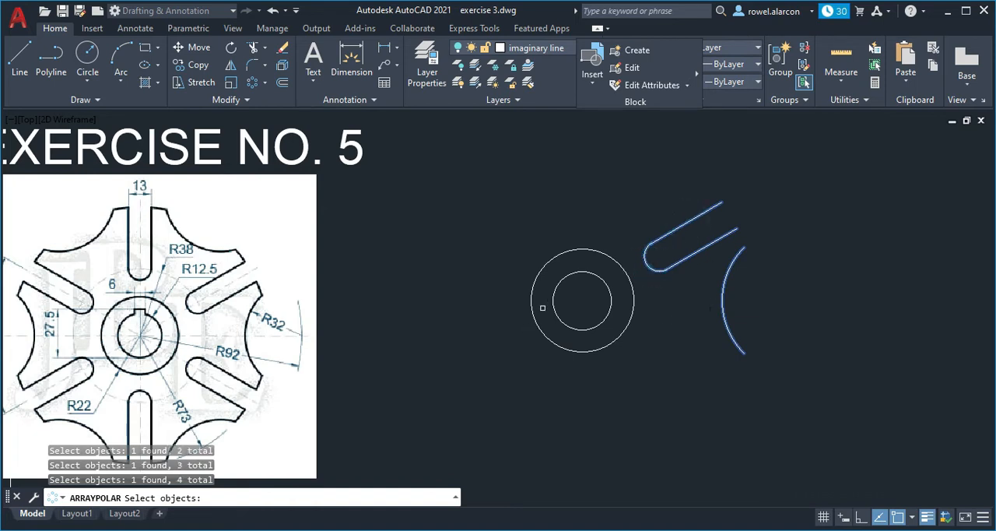
key(Return)
click(583, 300)
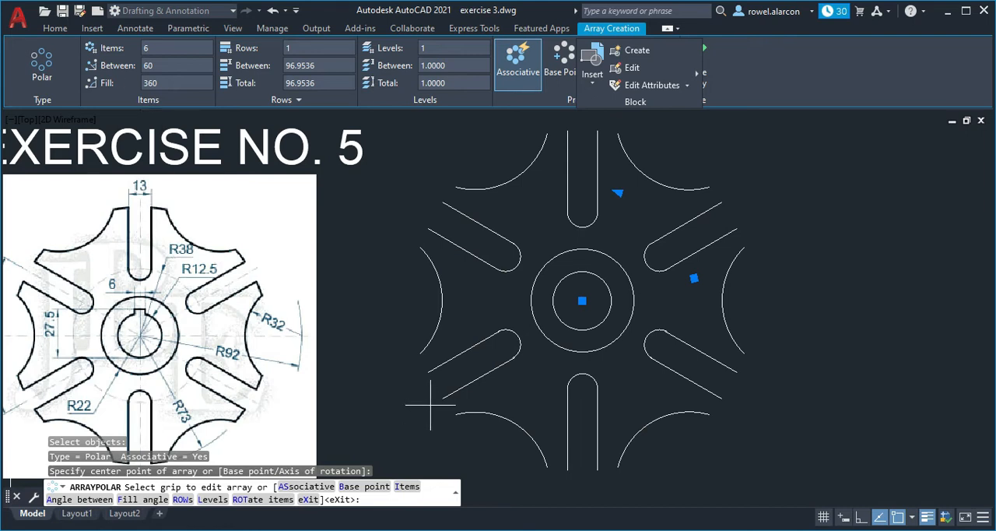
key(Return)
key(Escape)
key(Escape)
key(Escape)
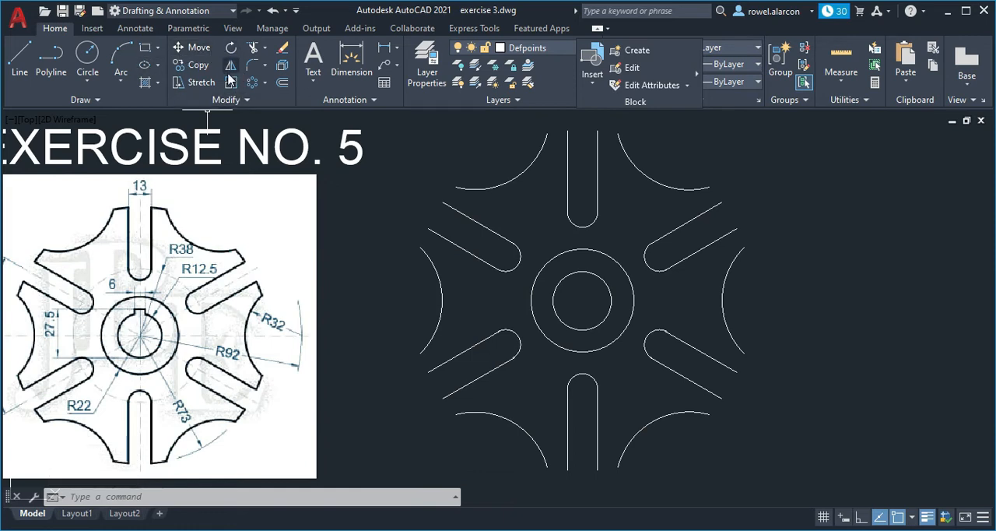
- Redraw the radius 73 circle from the hub centre around the six arrayed slots
click(85, 61)
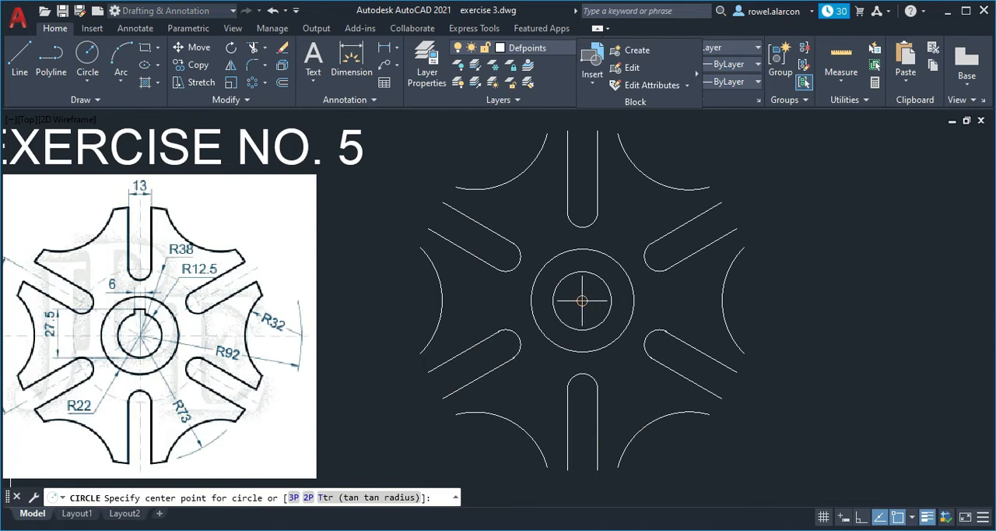
click(582, 301)
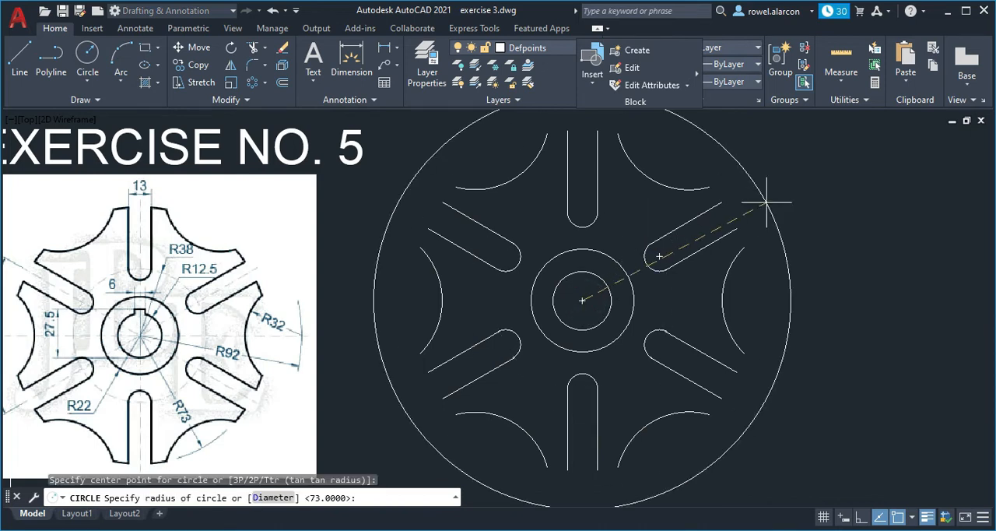
text(73)
key(Return)
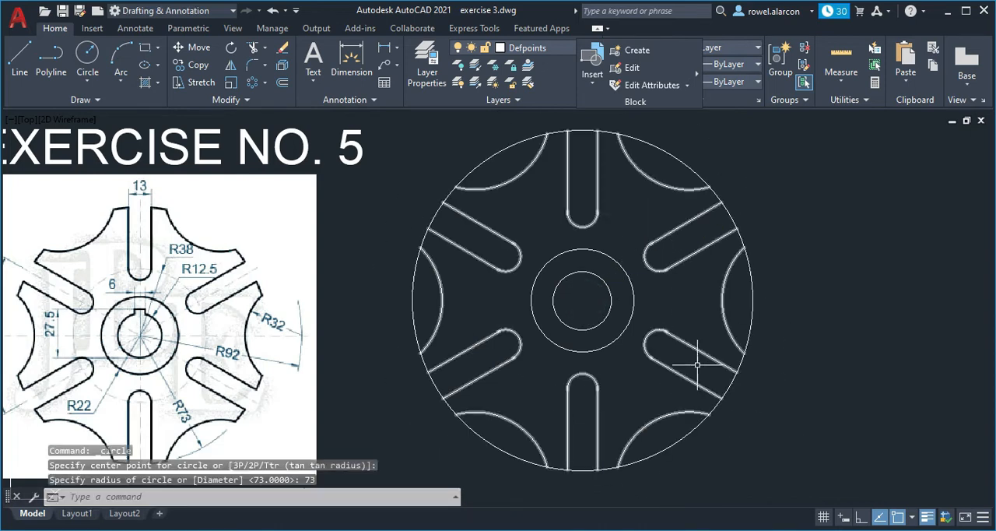
key(Escape)
key(Escape)
key(Escape)
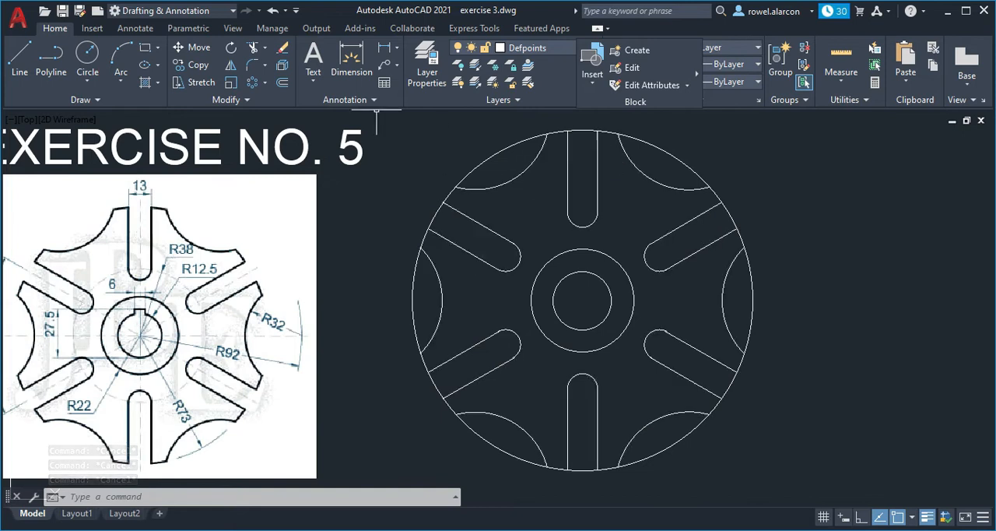
- Trim the radius 73 circle across the upper-left and top slots and outside the two upper radius 32 arcs
click(252, 48)
click(466, 213)
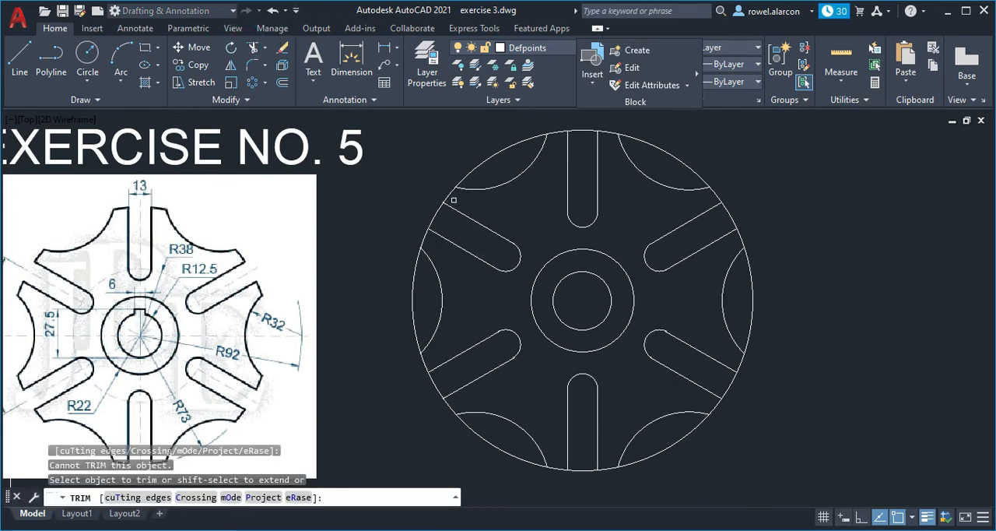
click(435, 210)
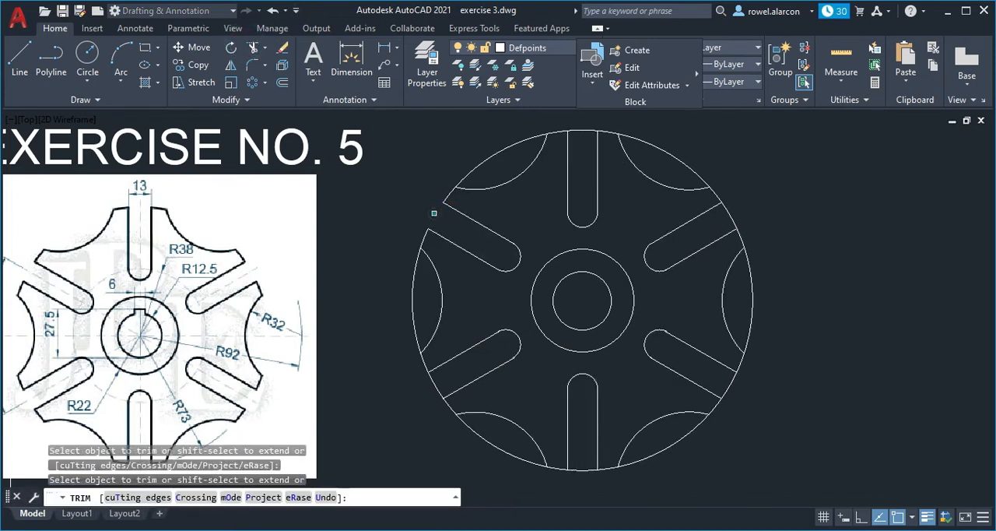
click(473, 161)
click(582, 134)
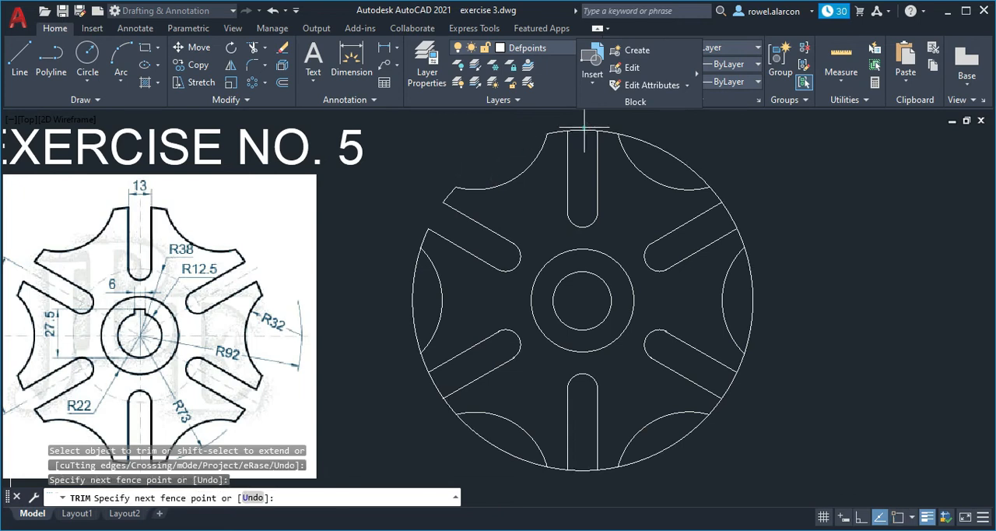
click(582, 134)
key(Return)
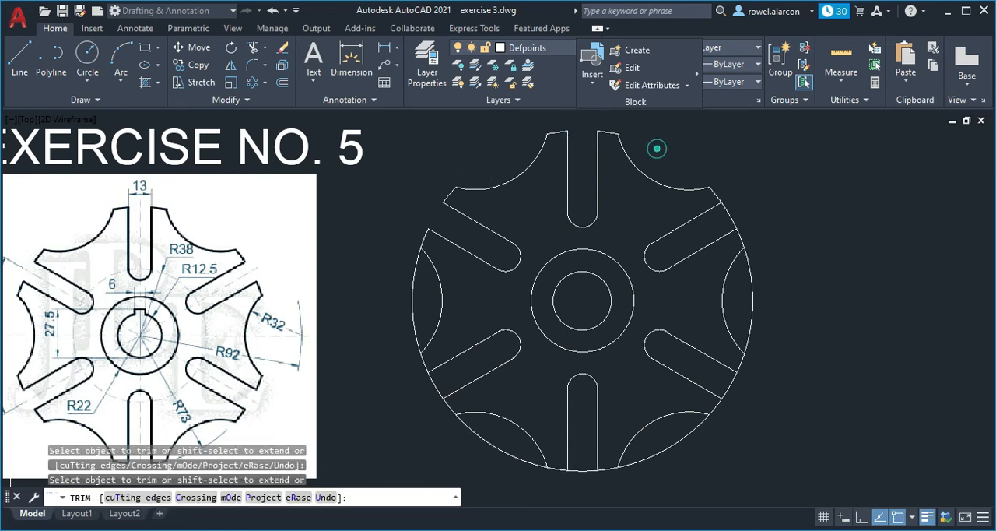
- Trim the radius 73 circle across both right-hand slots and outside the right and lower-right radius 32 arcs
click(729, 216)
click(754, 281)
click(752, 280)
click(763, 309)
click(747, 304)
click(756, 411)
click(717, 380)
click(714, 453)
click(713, 455)
click(662, 425)
click(689, 450)
- Trim the radius 73 circle across the bottom and lower-left slots and outside the lower-left and left arcs
click(582, 467)
click(582, 485)
click(513, 461)
click(506, 438)
click(459, 375)
click(401, 388)
click(418, 285)
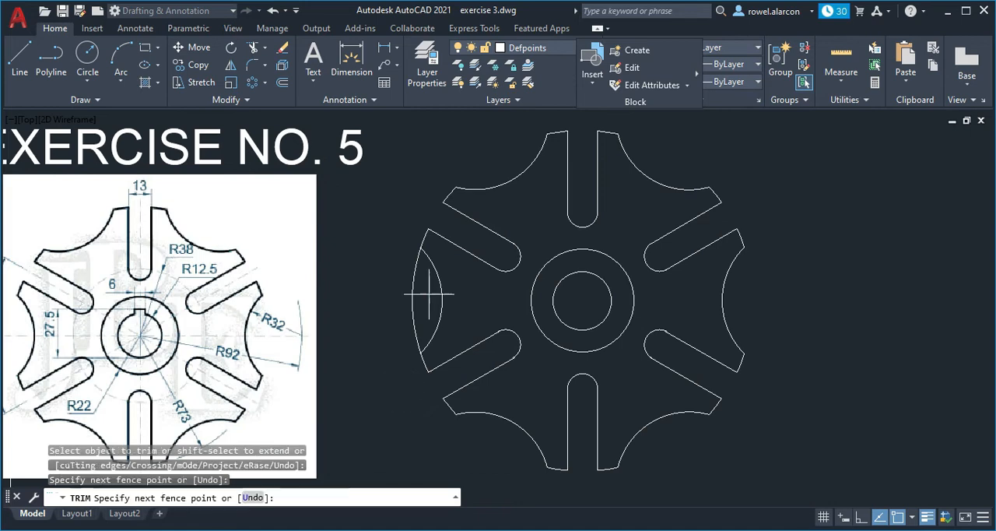
click(354, 280)
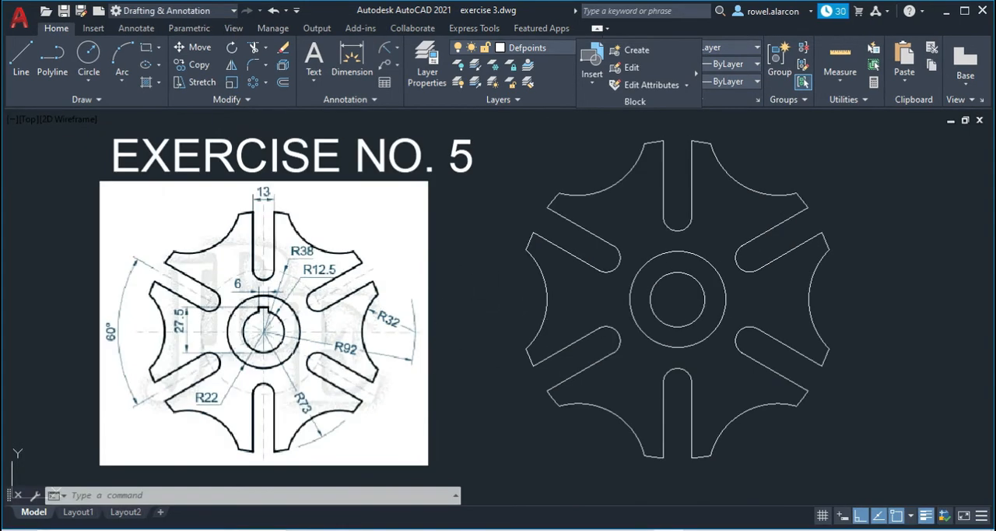
- Draw the keyway's right half from 27.5 above the bore circle's bottom quadrant: 3 to the right, and down into the bore
click(274, 349)
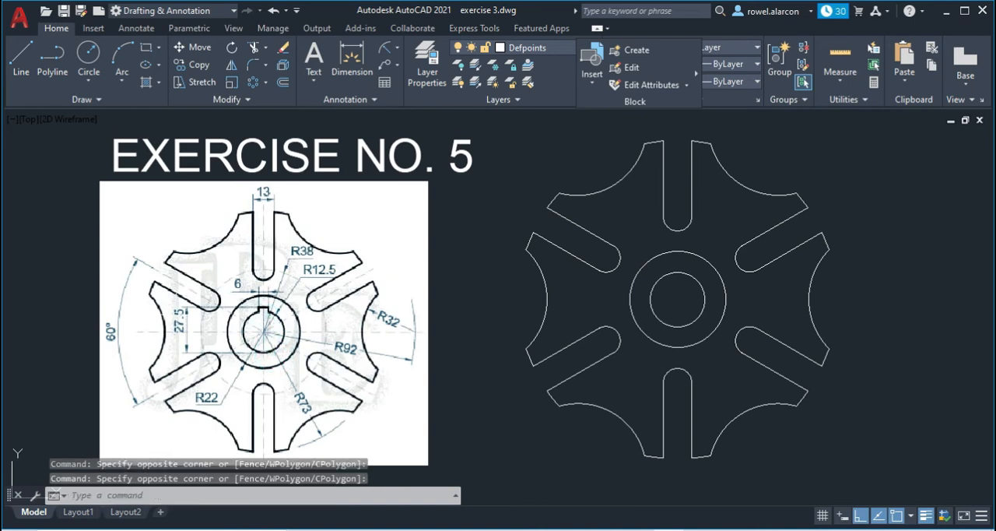
click(262, 345)
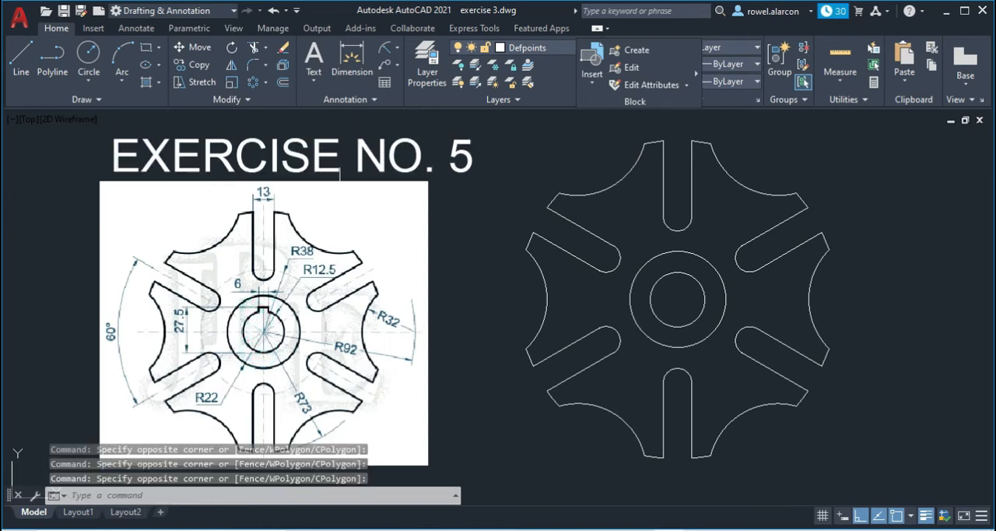
click(25, 48)
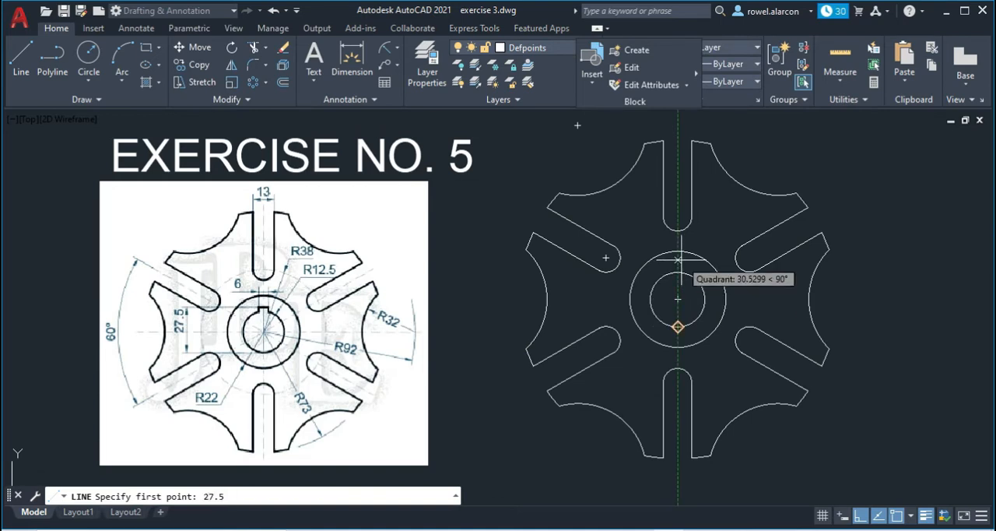
key(Return)
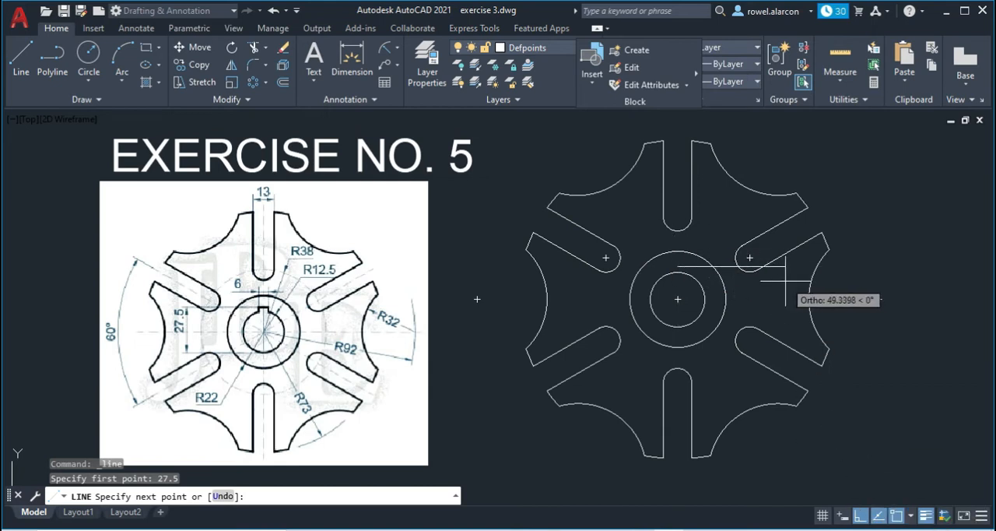
key(Return)
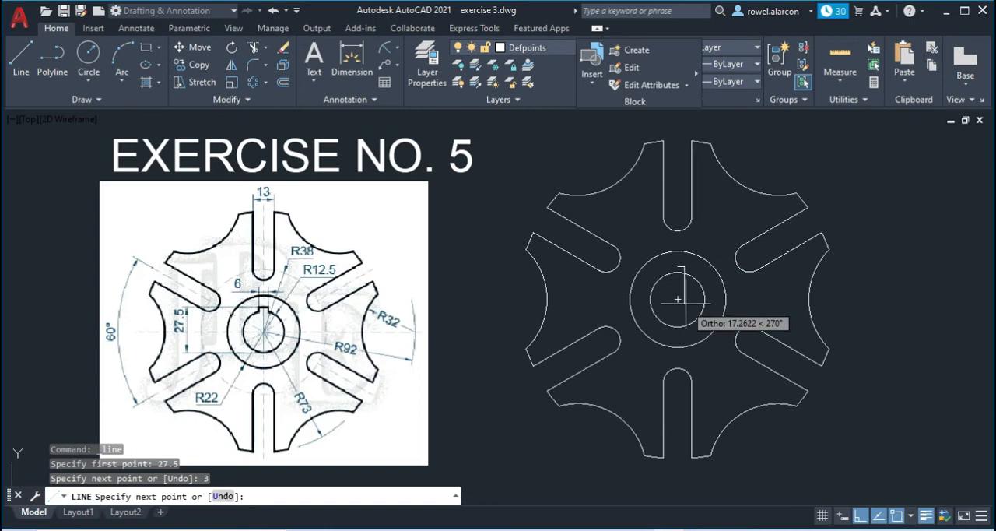
scroll(691, 301, up, 2)
scroll(689, 279, up, 3)
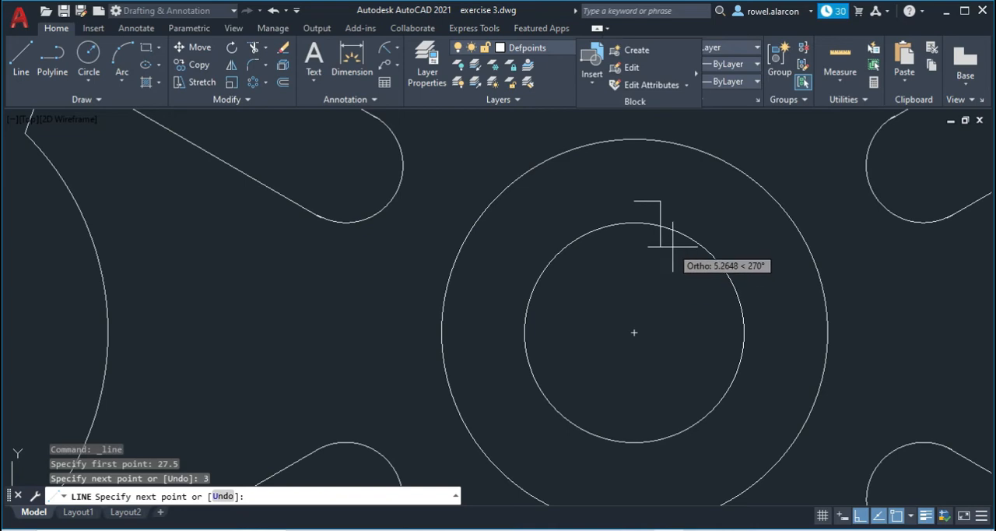
click(662, 277)
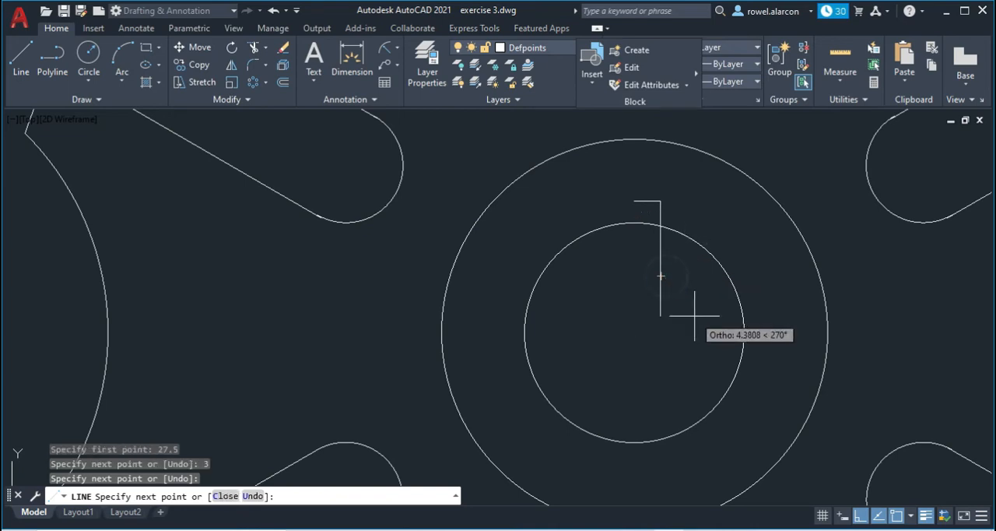
key(Escape)
- Draw the keyway's left half from the start of its top line: 3 to the left, and down into the bore
click(21, 56)
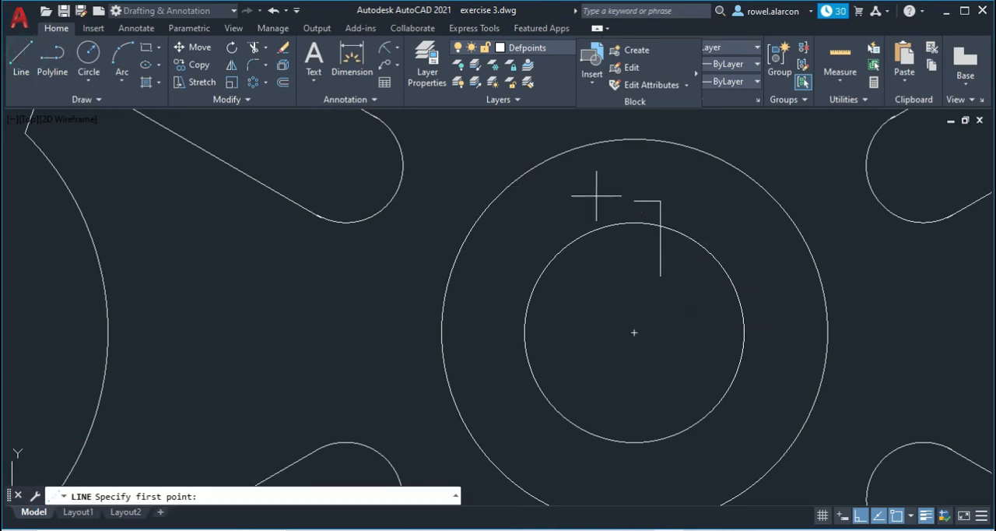
click(633, 201)
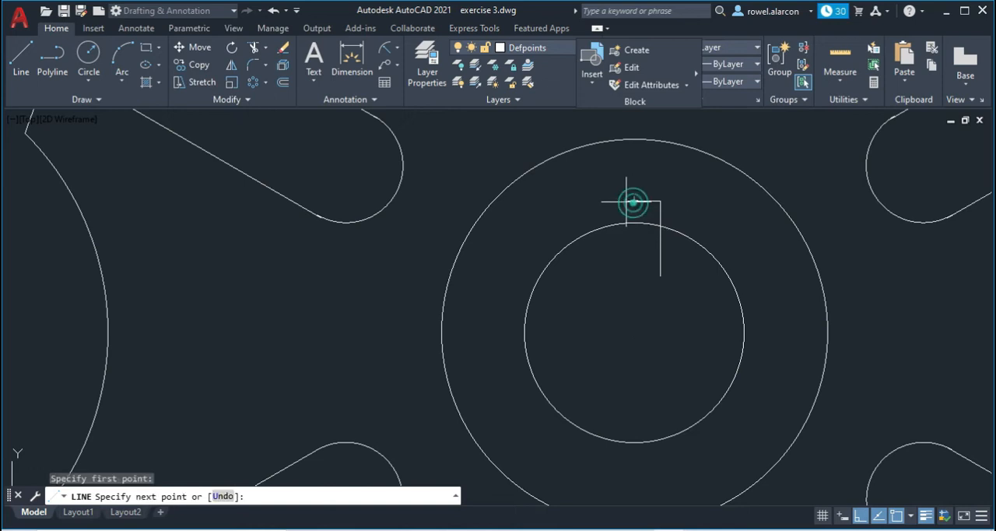
key(Return)
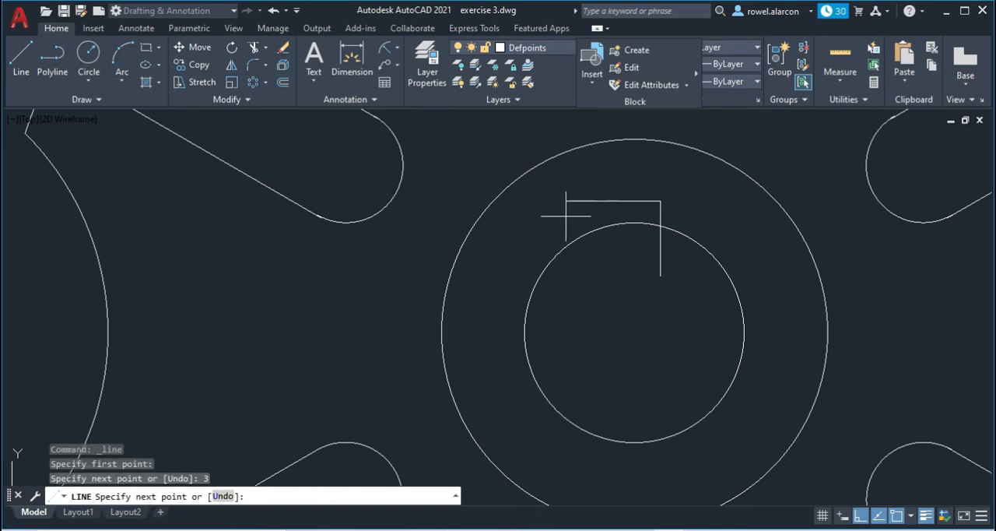
click(609, 238)
key(Escape)
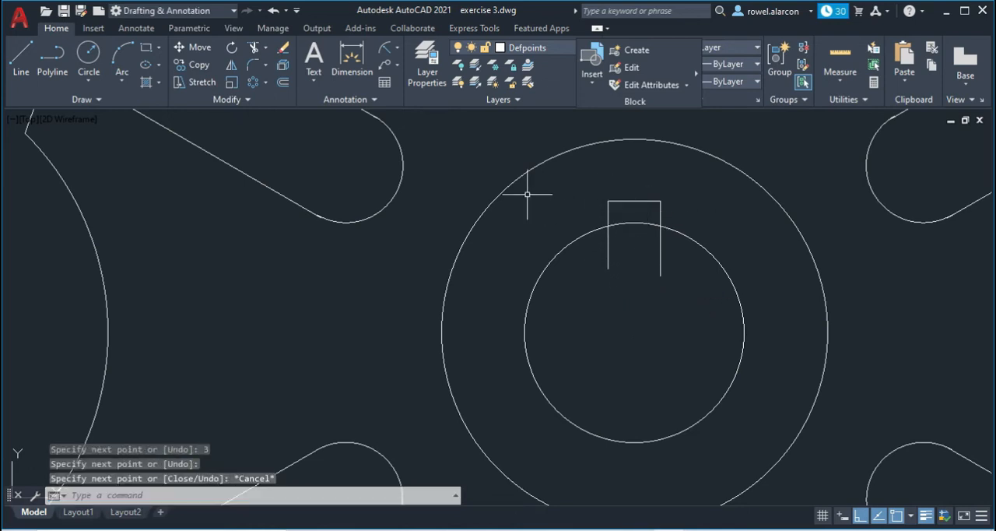
- Trim the keyway's side lines inside the bore circle and the piece of the bore circle between them
click(254, 48)
mouse_move(694, 282)
mouse_down()
mouse_move(587, 253)
mouse_move(633, 221)
mouse_up()
key(Escape)
scroll(644, 281, down, 2)
scroll(677, 292, up, 2)
scroll(740, 327, down, 6)
mouse_move(759, 351)
middle_down()
mouse_move(734, 256)
mouse_move(712, 297)
middle_up()
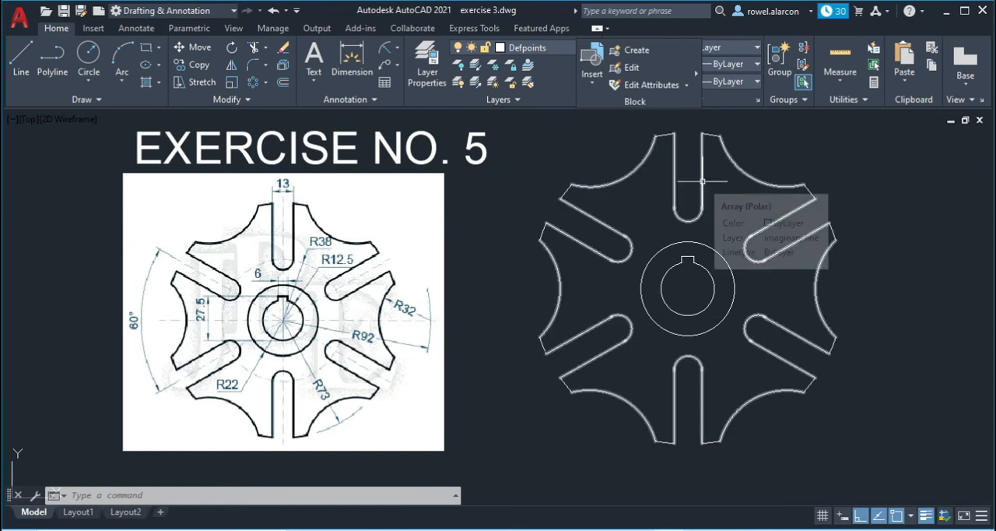
key(Escape)
key(Escape)
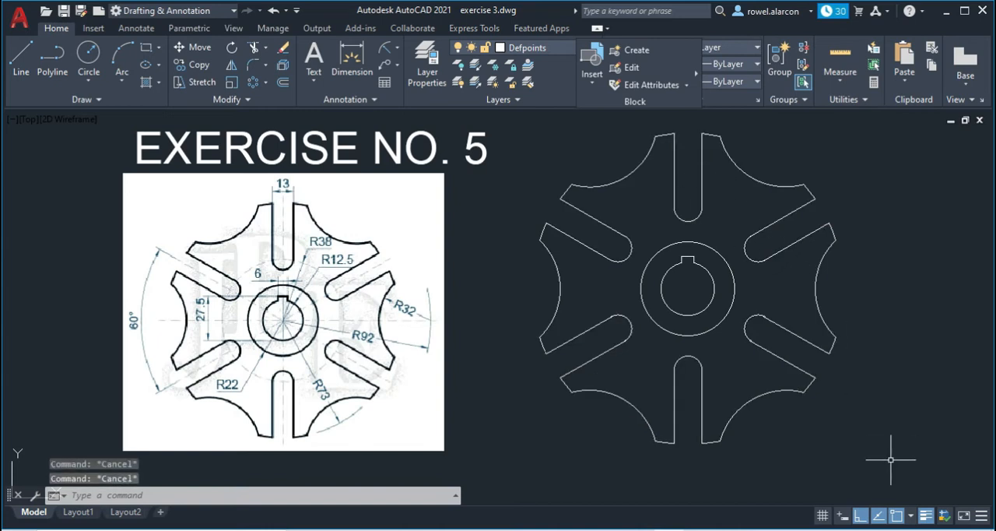
- Explode the polar array by selecting the whole wheel drawing
click(891, 459)
click(511, 134)
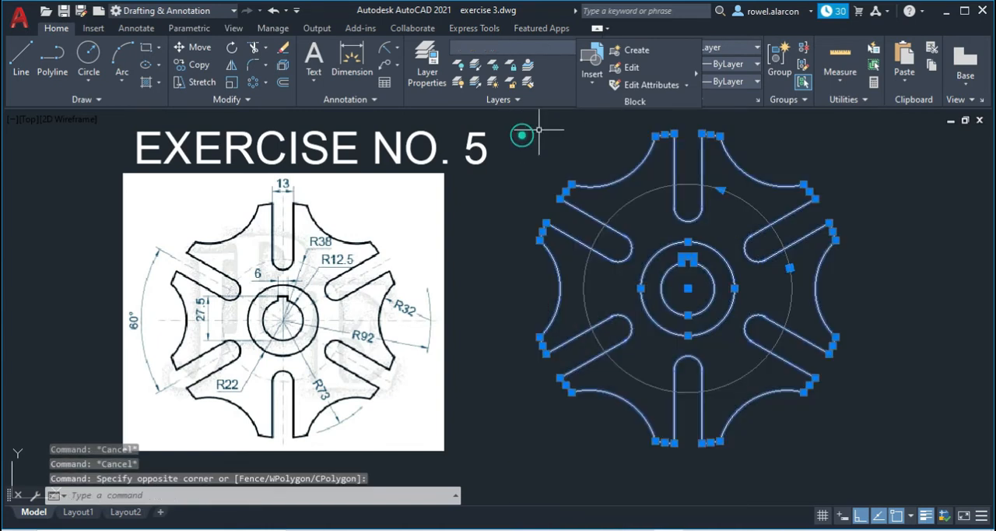
click(281, 67)
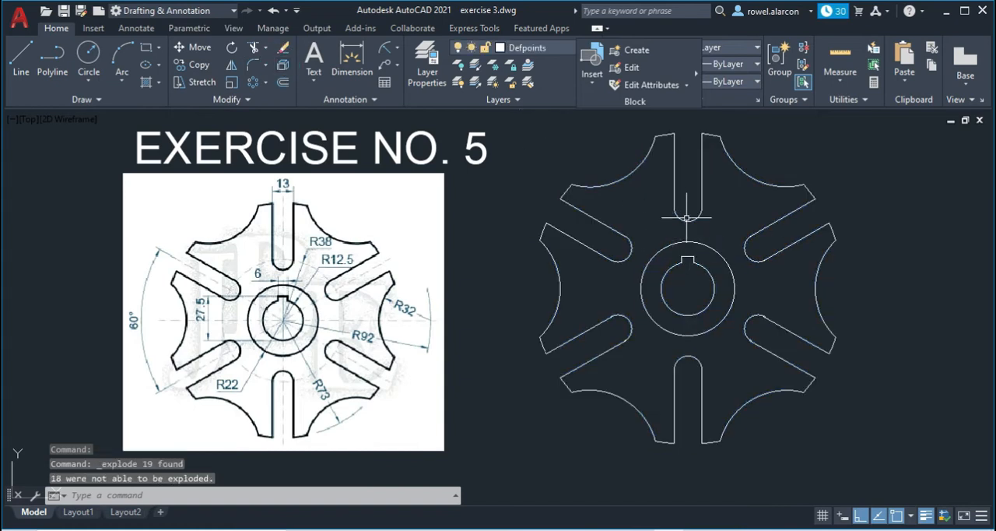
key(Escape)
key(Escape)
key(Escape)
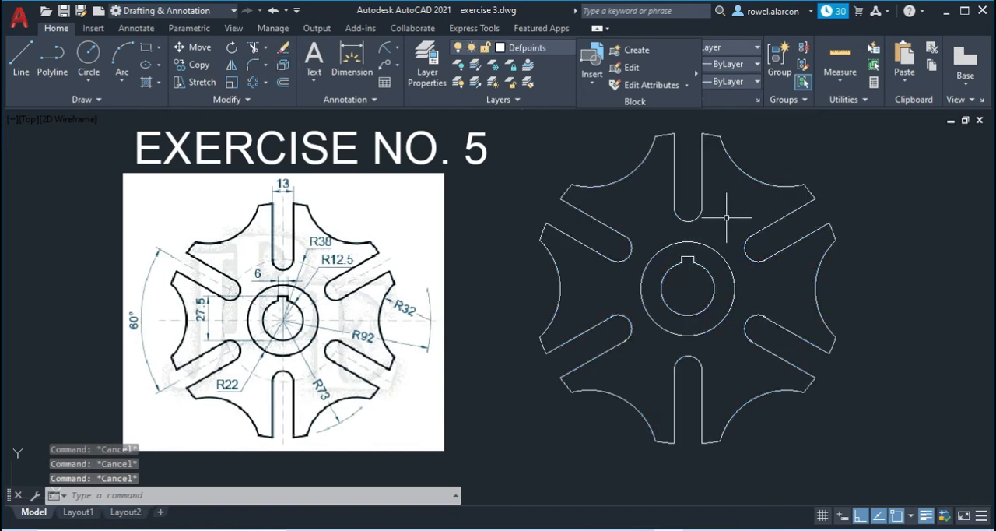
- Move the whole wheel profile, hub circles and keyway to the object layer
click(866, 451)
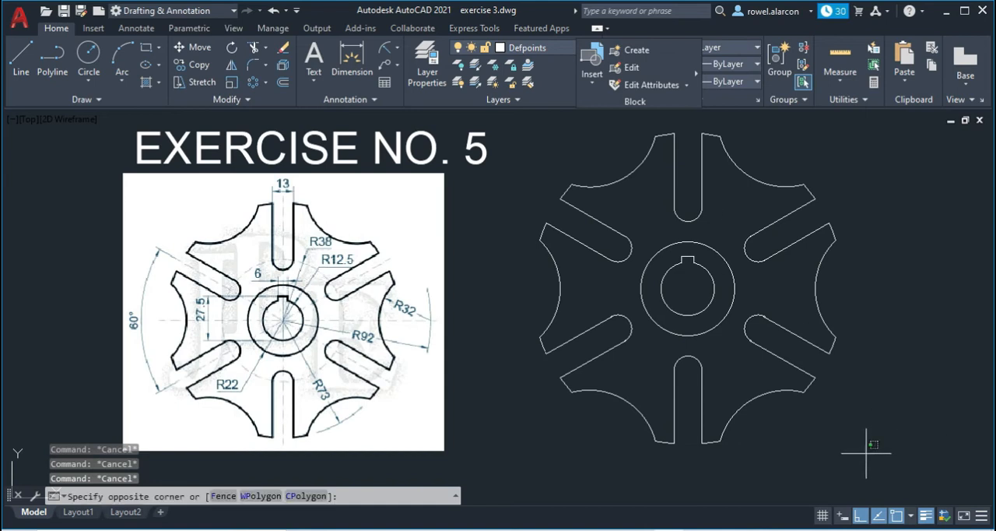
click(532, 134)
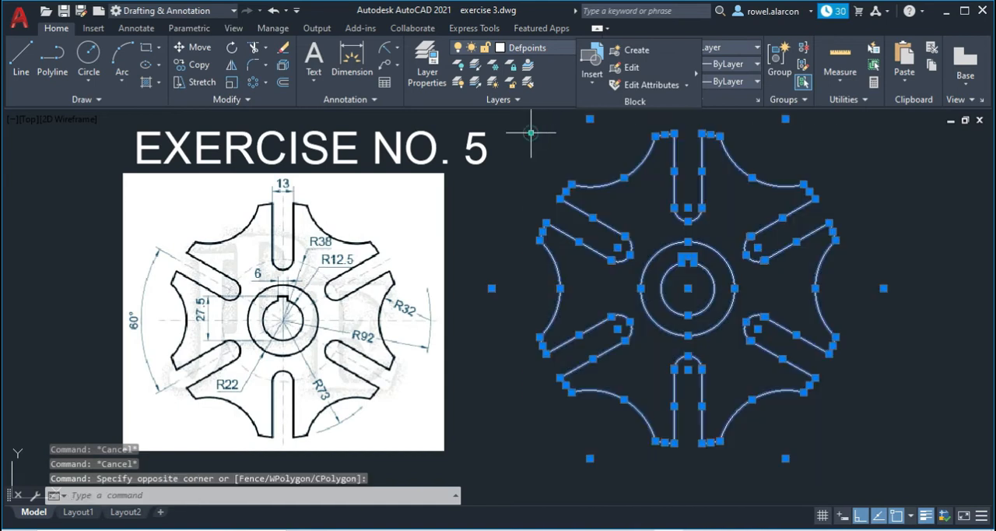
click(564, 47)
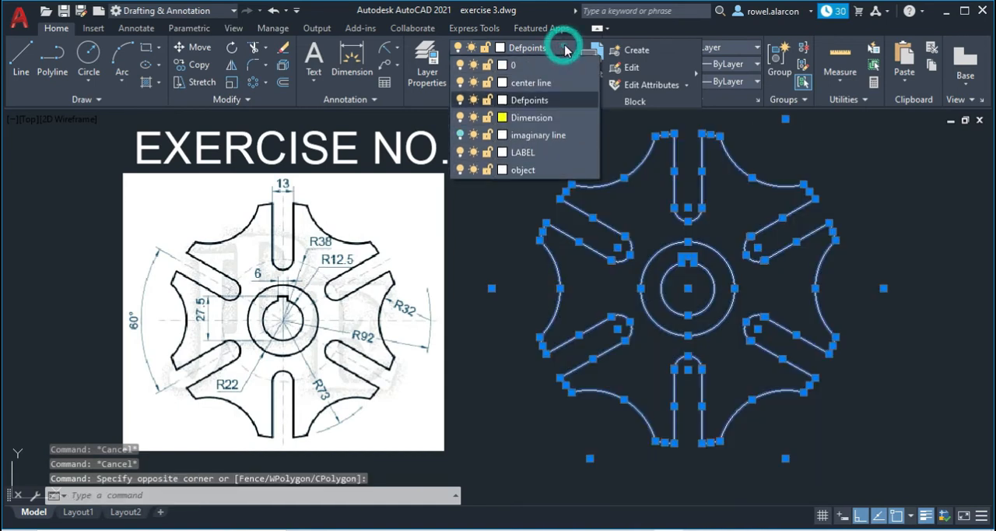
click(523, 173)
key(Escape)
key(Escape)
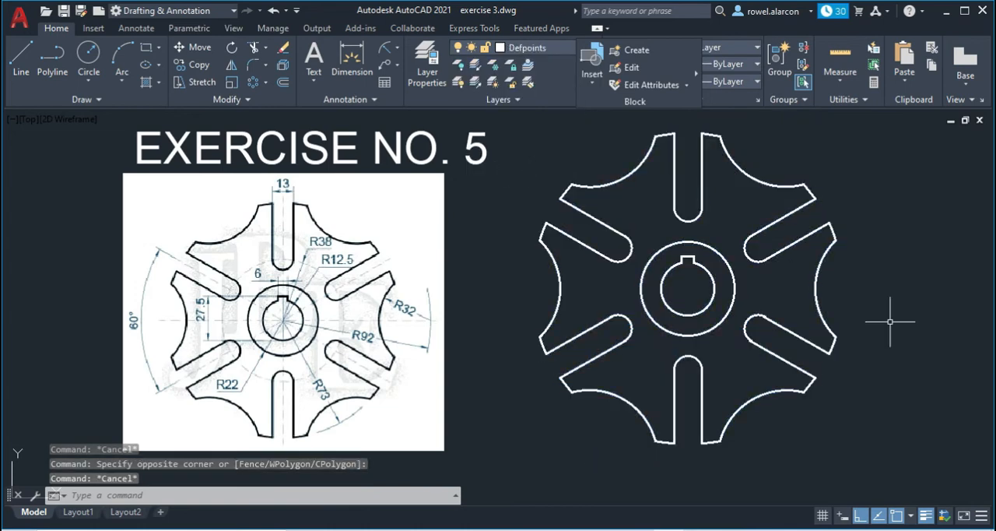
- Make the imaginary line layer current and turn it back on
click(558, 50)
click(539, 137)
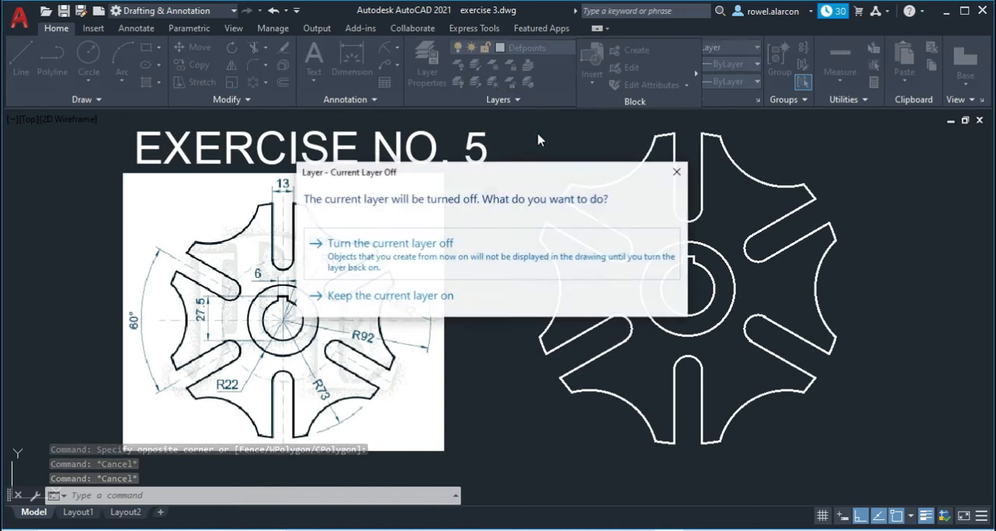
click(498, 245)
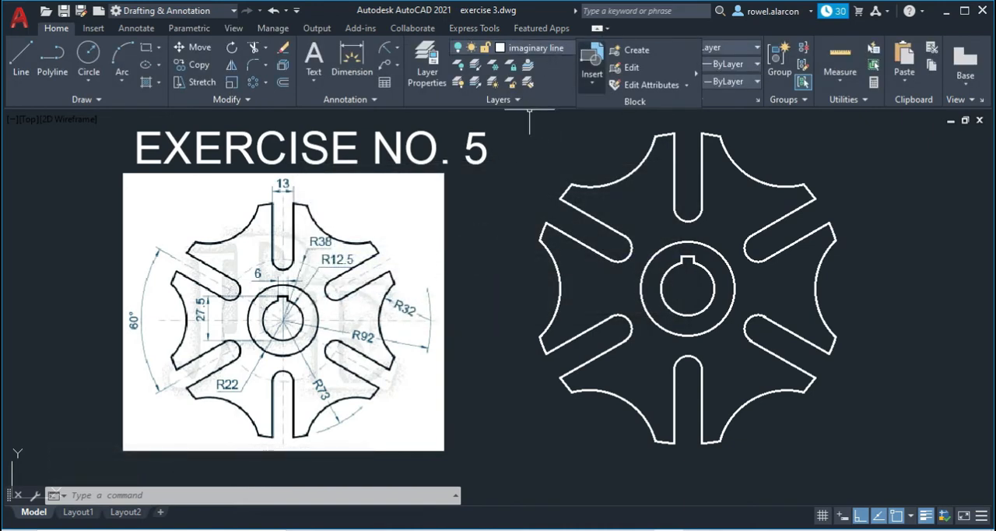
click(458, 48)
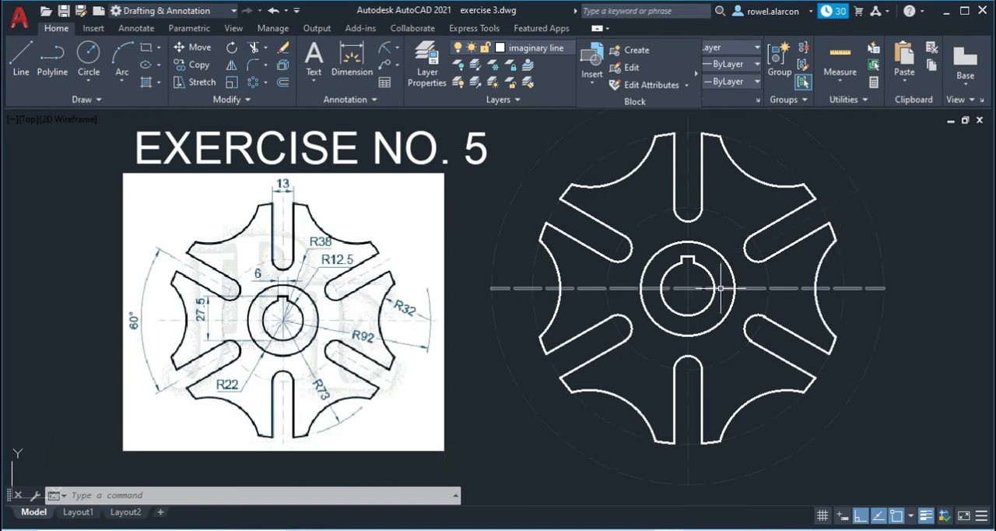
click(803, 220)
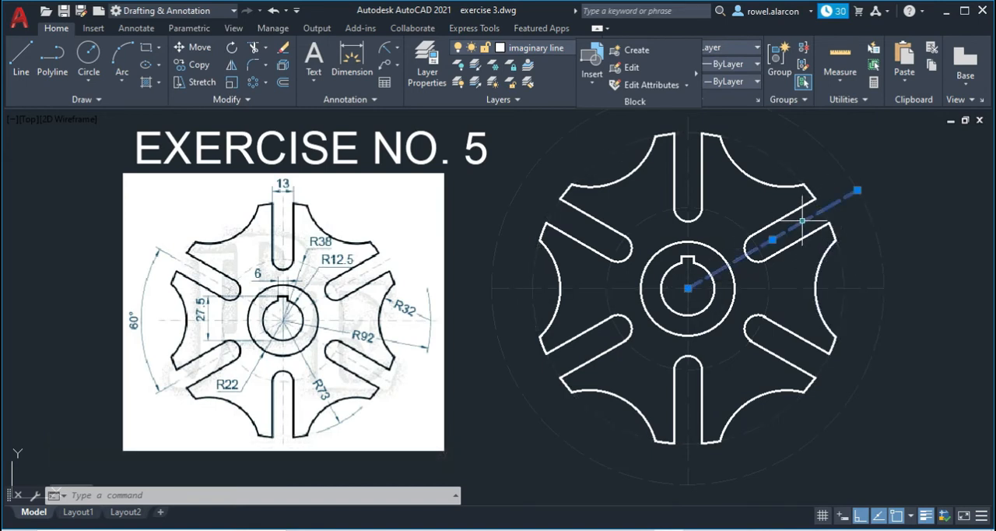
key(Escape)
key(Escape)
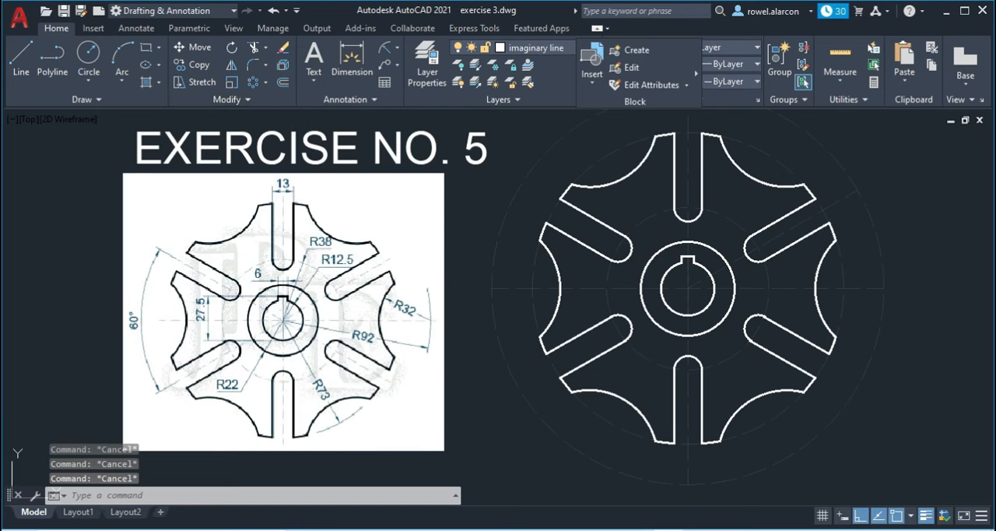
- Mirror the slanted slot centre line about the wheel's horizontal centre line, keeping the source line
click(231, 65)
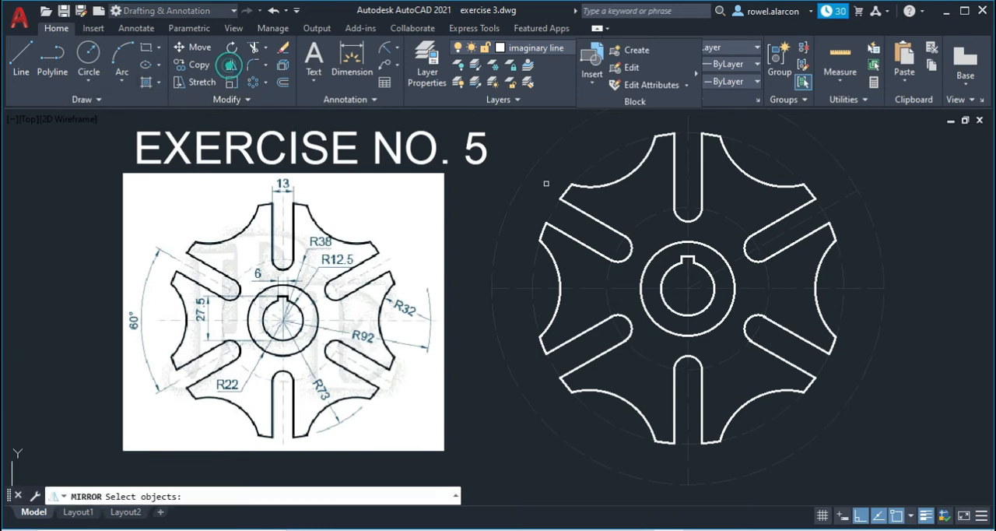
click(737, 258)
right_click(737, 258)
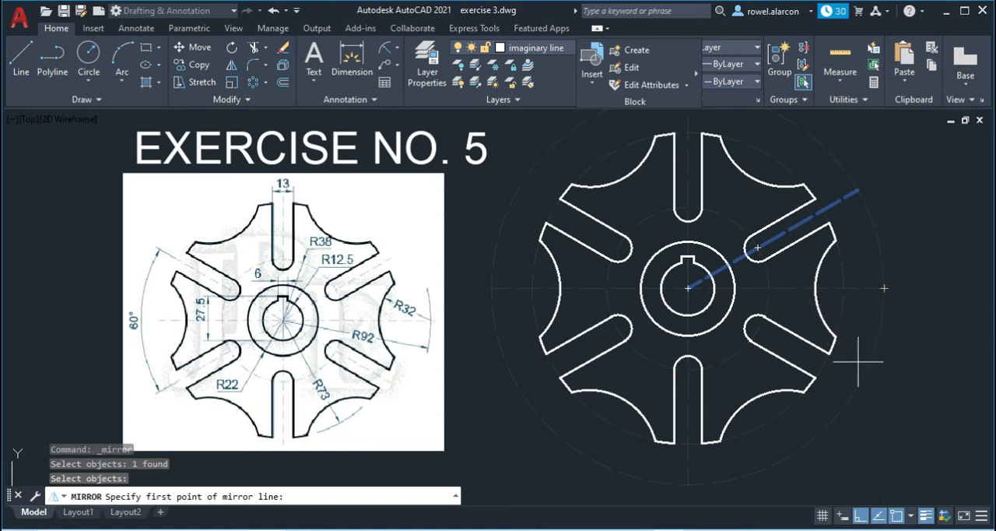
click(884, 288)
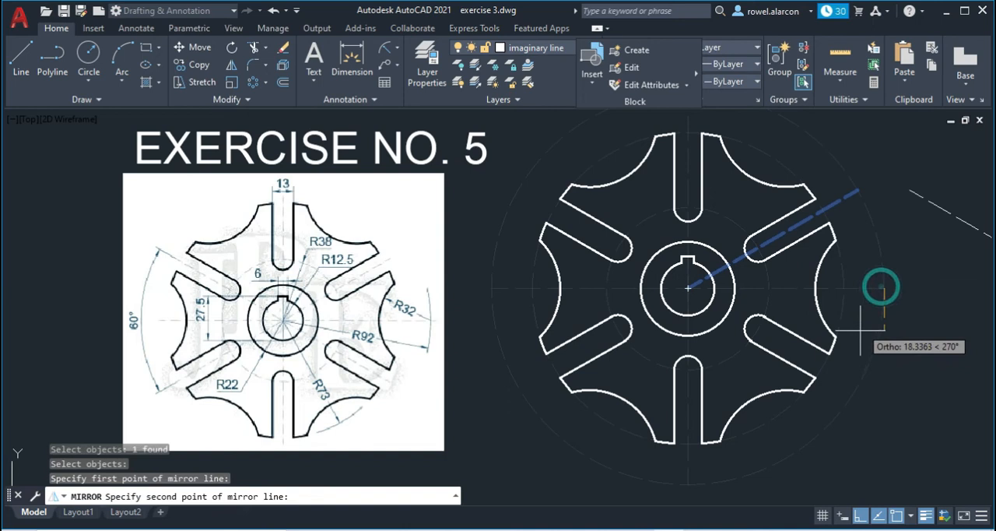
click(724, 342)
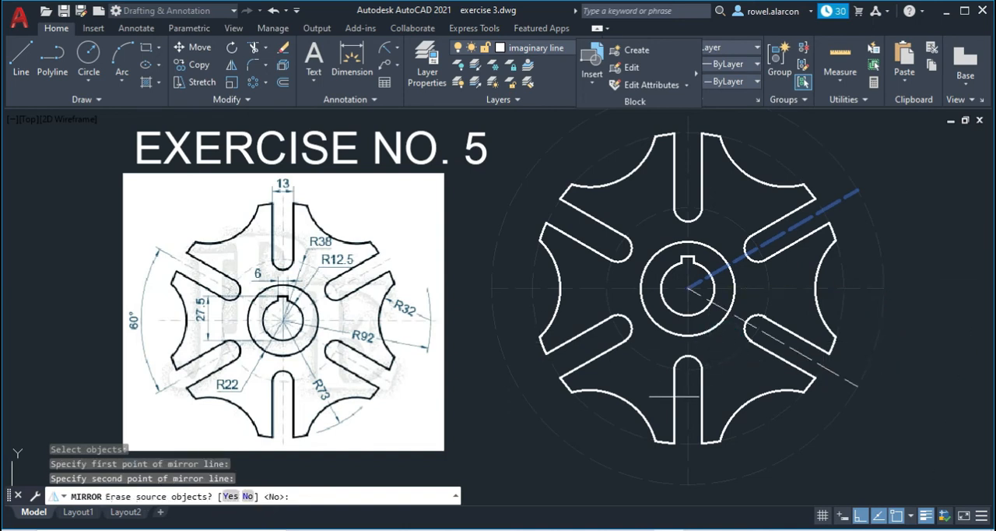
key(Return)
key(Escape)
key(Escape)
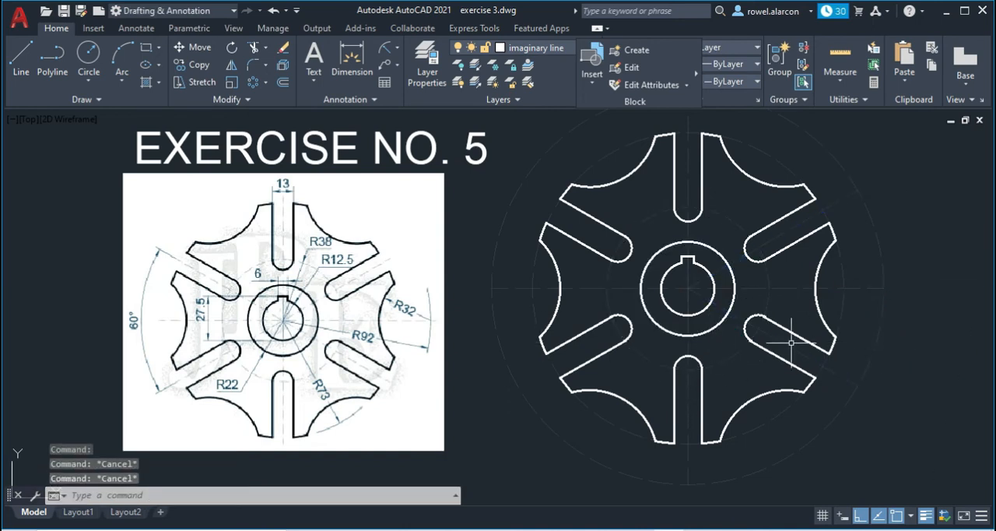
- Mirror both slanted slot centre lines about the wheel's vertical centre line, keeping the source lines
click(841, 375)
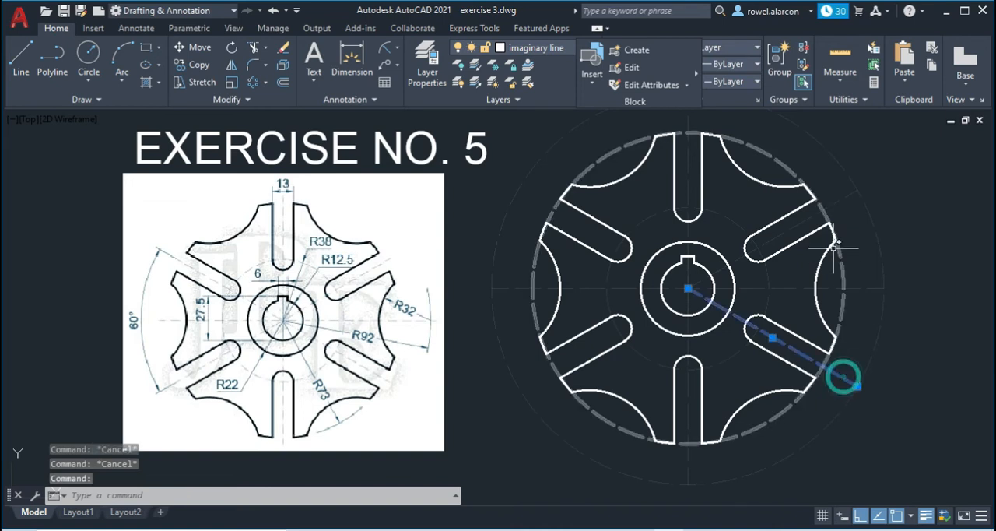
click(839, 201)
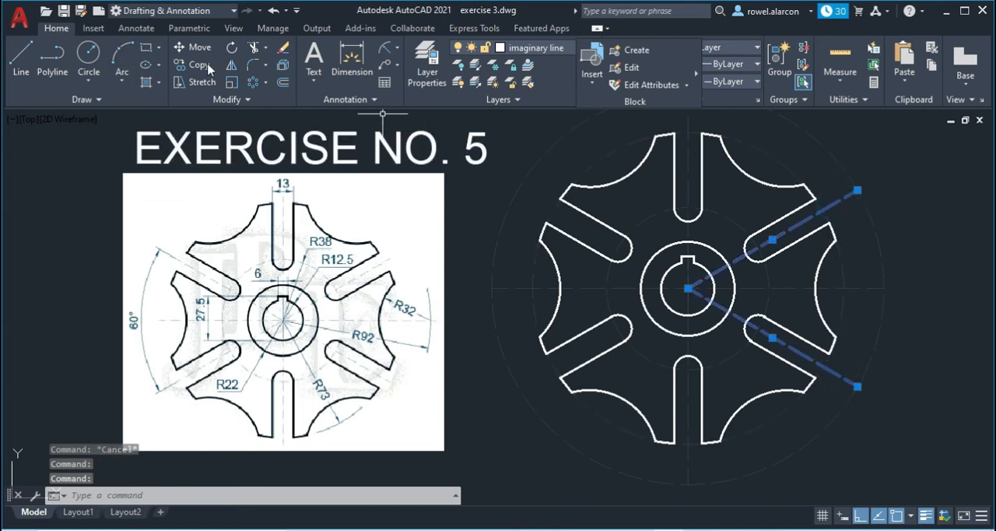
click(231, 65)
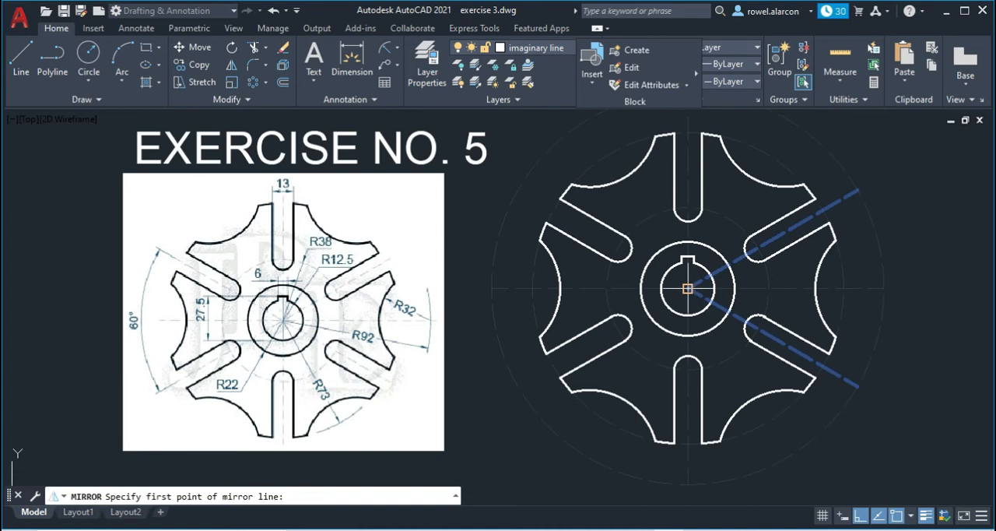
click(688, 289)
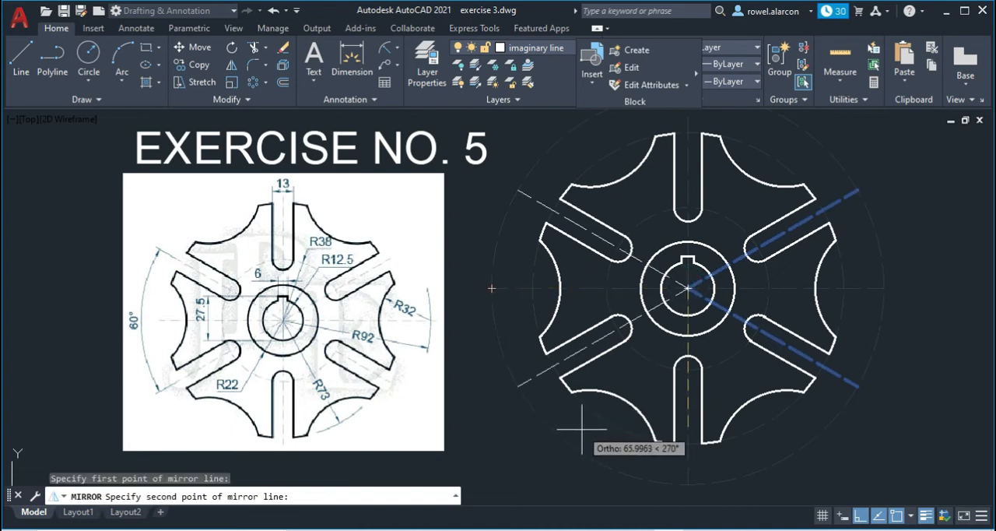
click(689, 443)
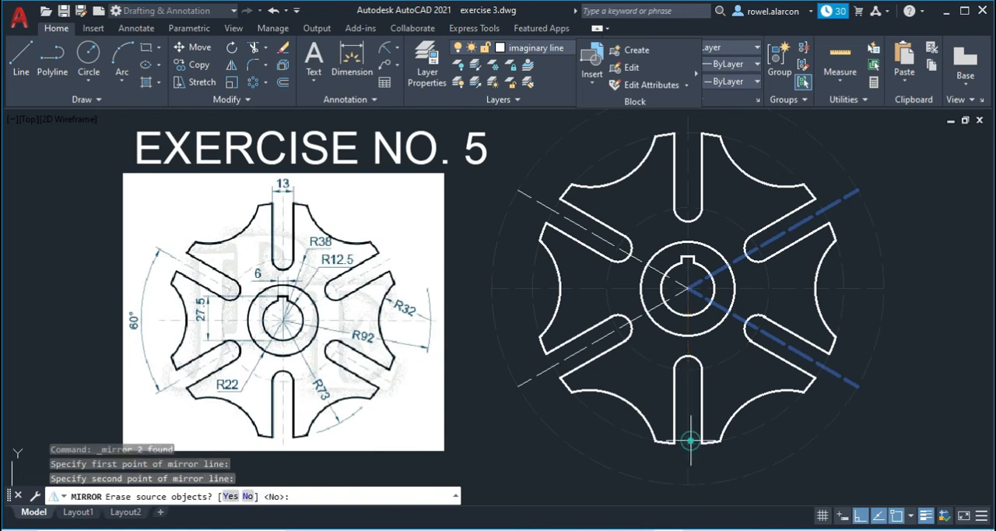
key(Return)
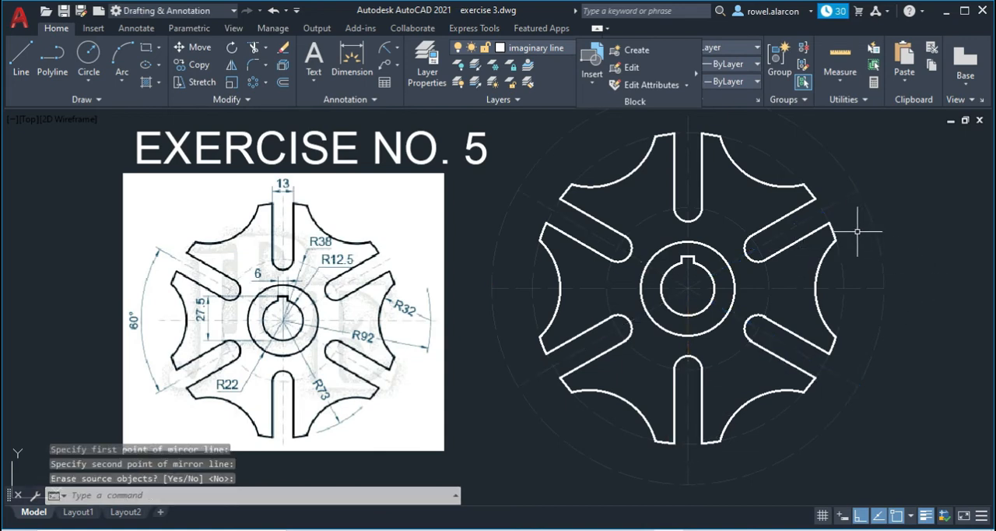
middle_drag(890, 234, 879, 245)
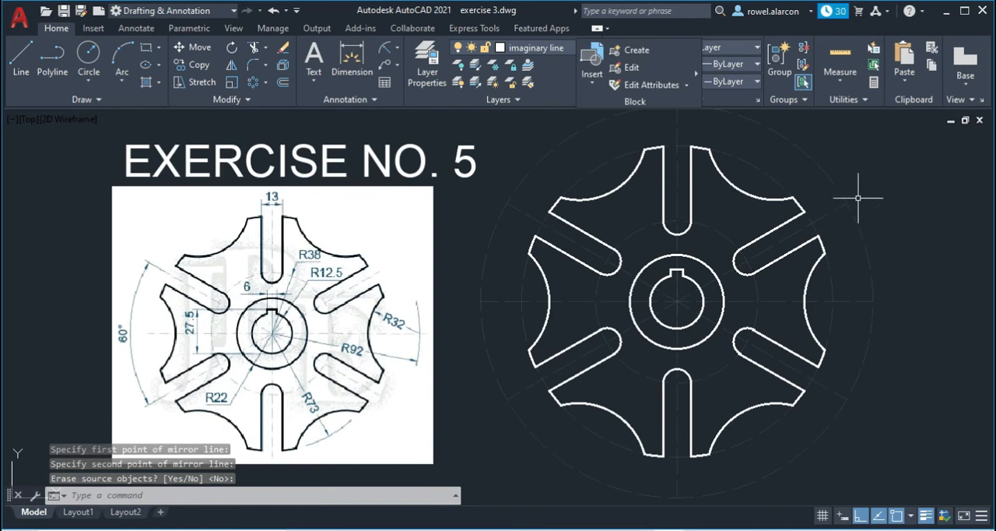
middle_drag(855, 220, 849, 215)
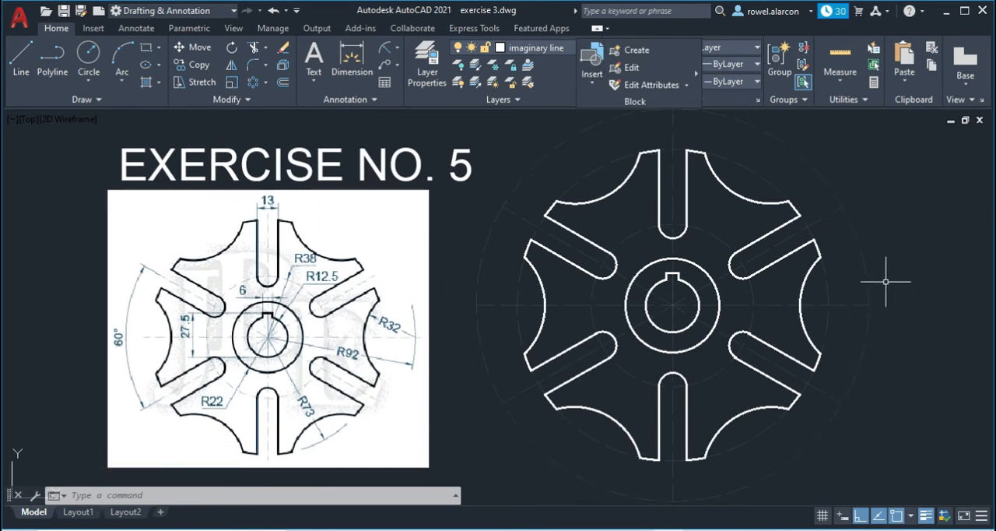
- Check the imaginary line layer's transparency value in the layer properties without changing it
key(Escape)
key(Escape)
key(Escape)
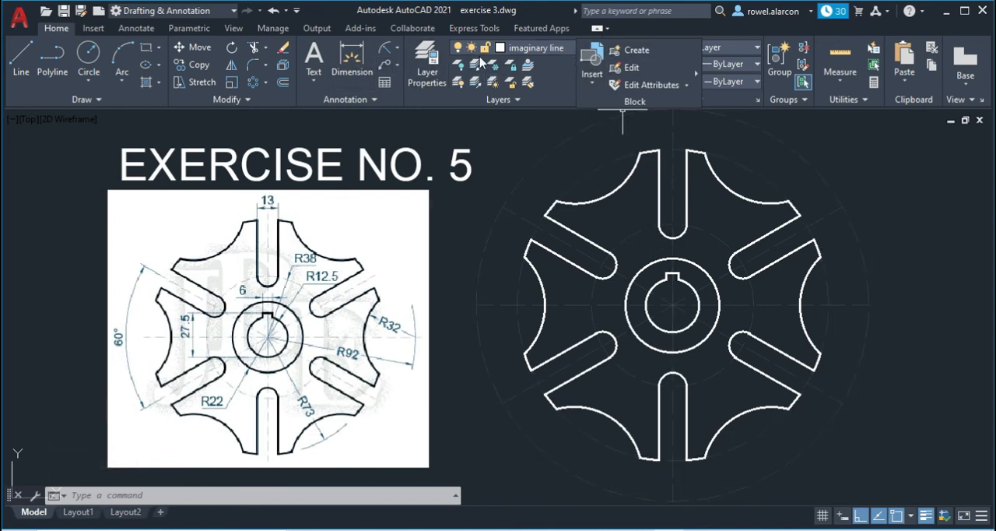
click(426, 63)
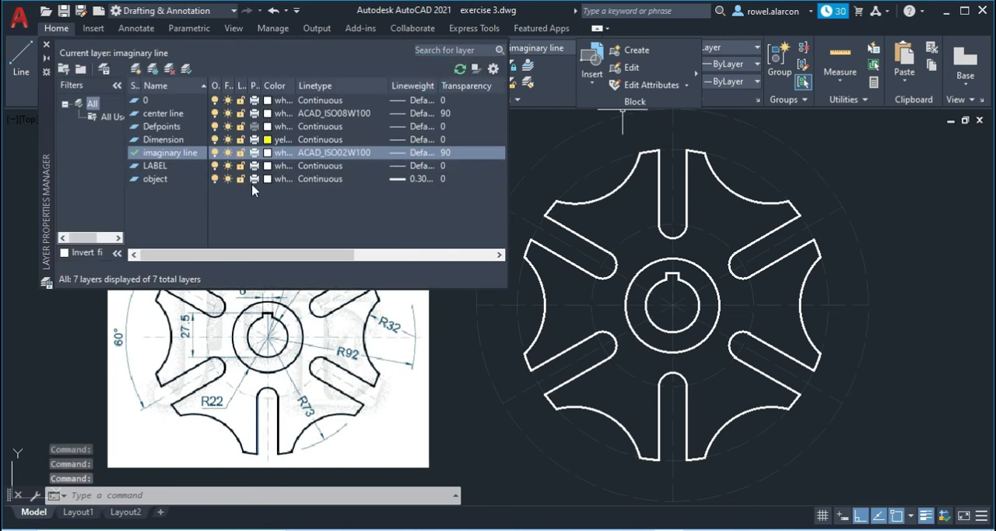
click(446, 155)
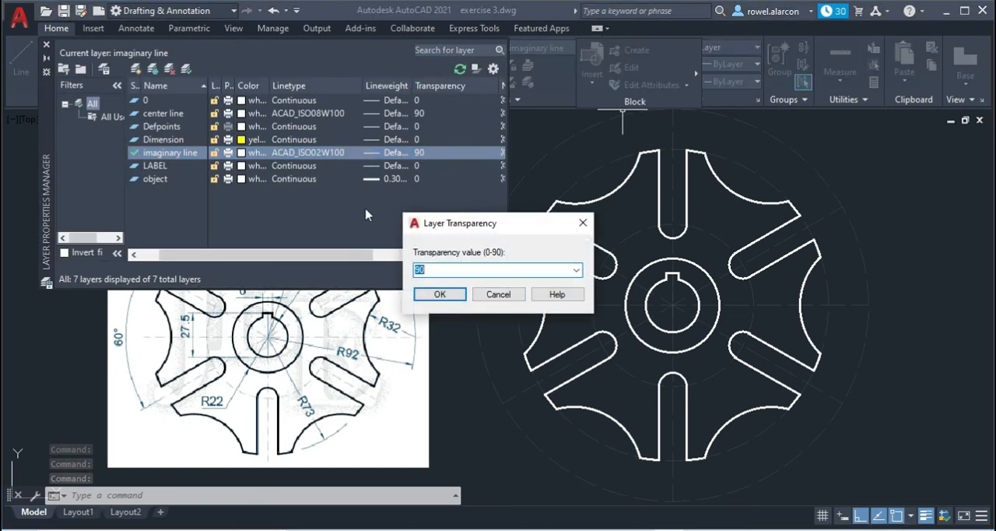
key(Return)
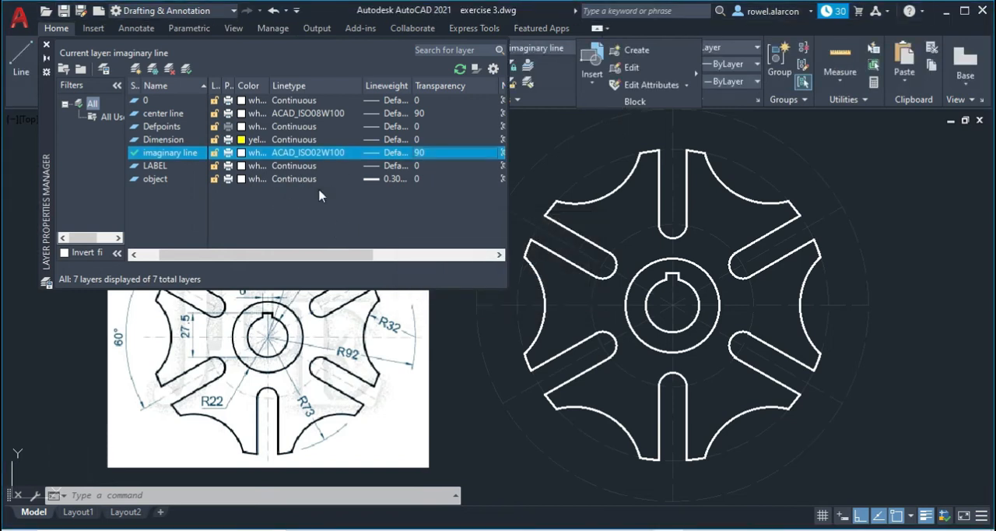
click(523, 137)
key(Escape)
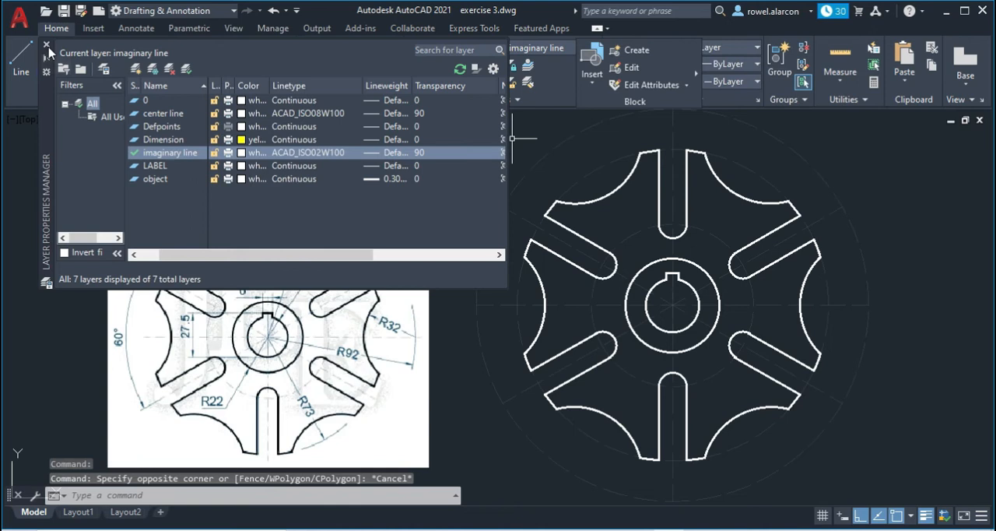
click(47, 46)
- Make the Dimension layer current and add an angular dimension between the two left slanted centre lines, placed outside the wheel
click(554, 52)
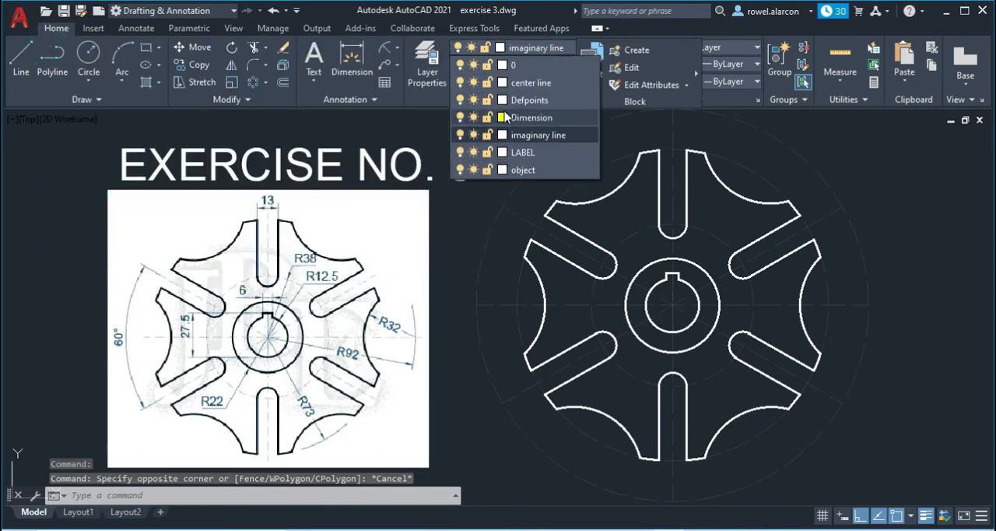
click(526, 119)
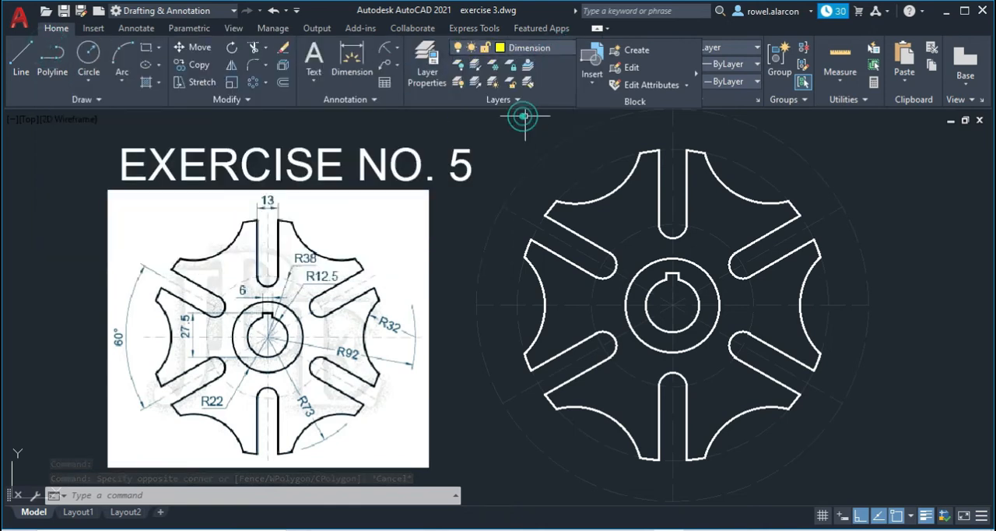
click(399, 53)
click(421, 129)
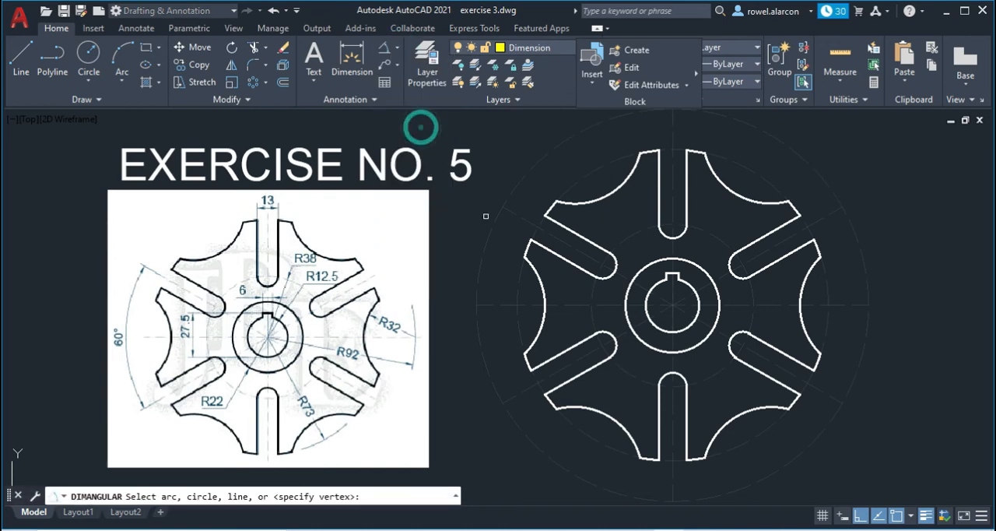
click(515, 212)
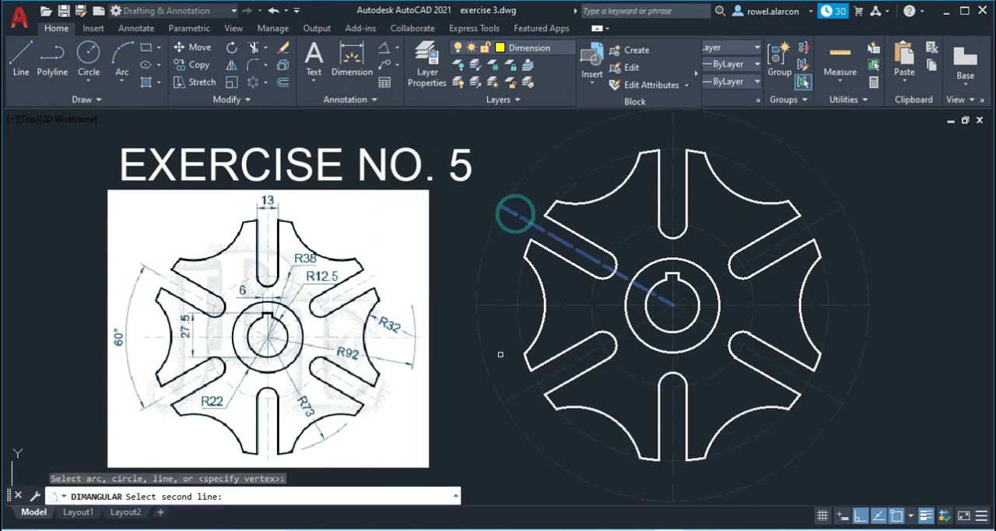
click(509, 399)
click(464, 383)
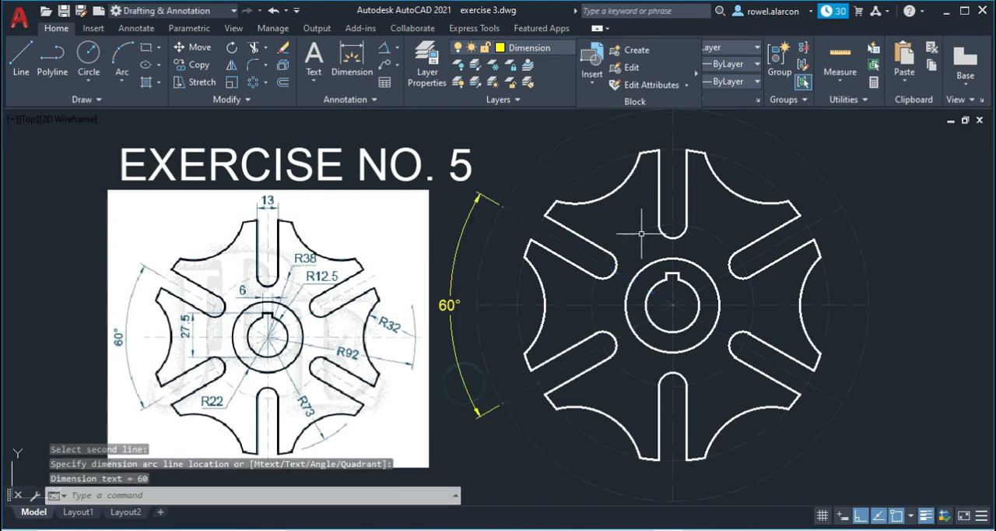
- Add a vertical linear dimension from the bore's lowest point to the keyway's top corner, placed left of the hub
middle_drag(923, 258, 887, 251)
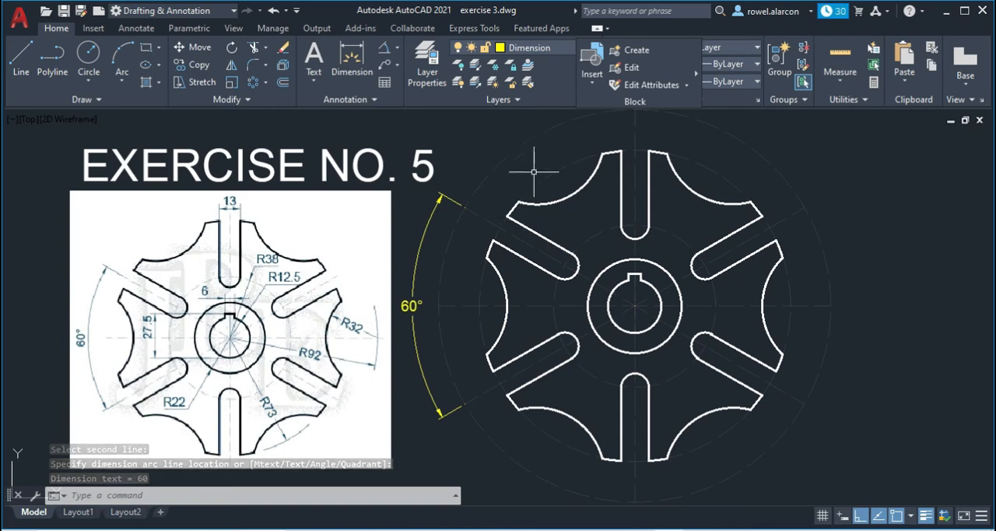
click(399, 49)
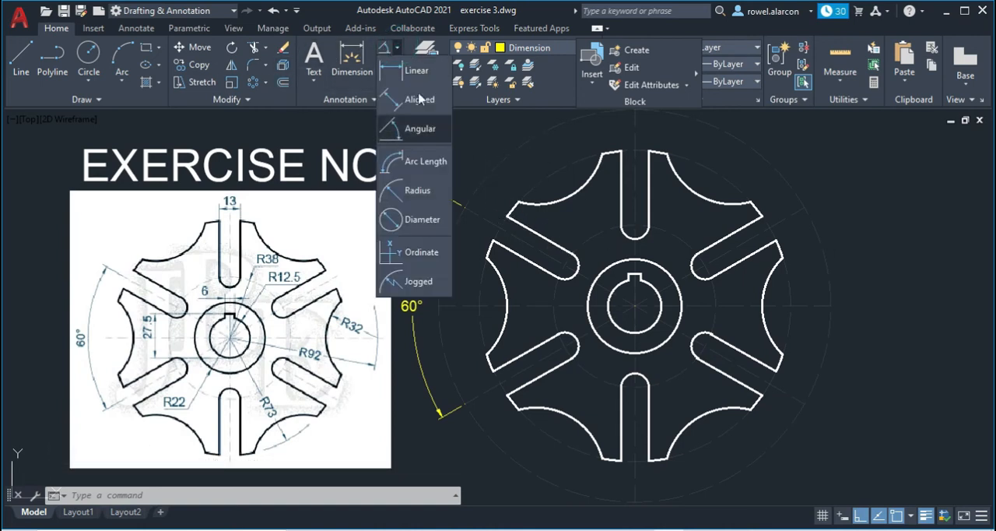
click(422, 98)
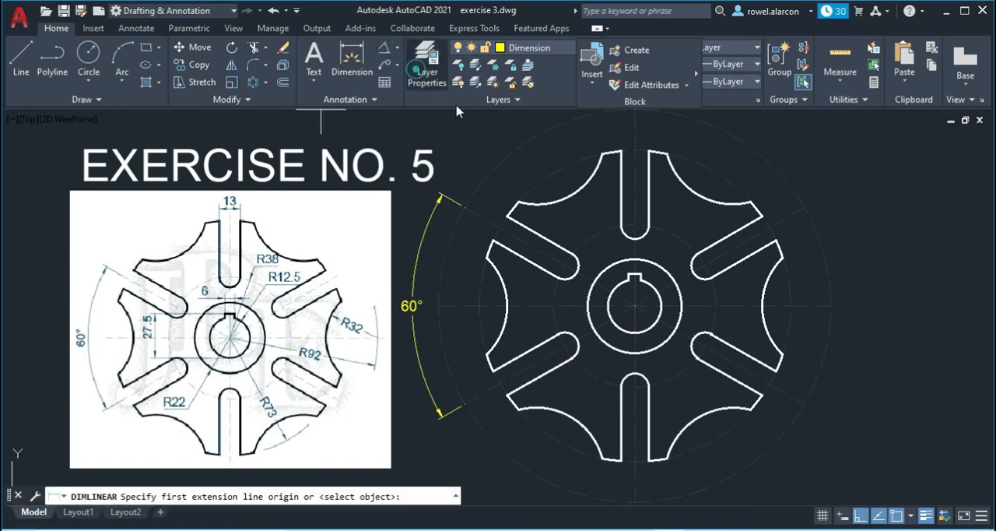
click(634, 332)
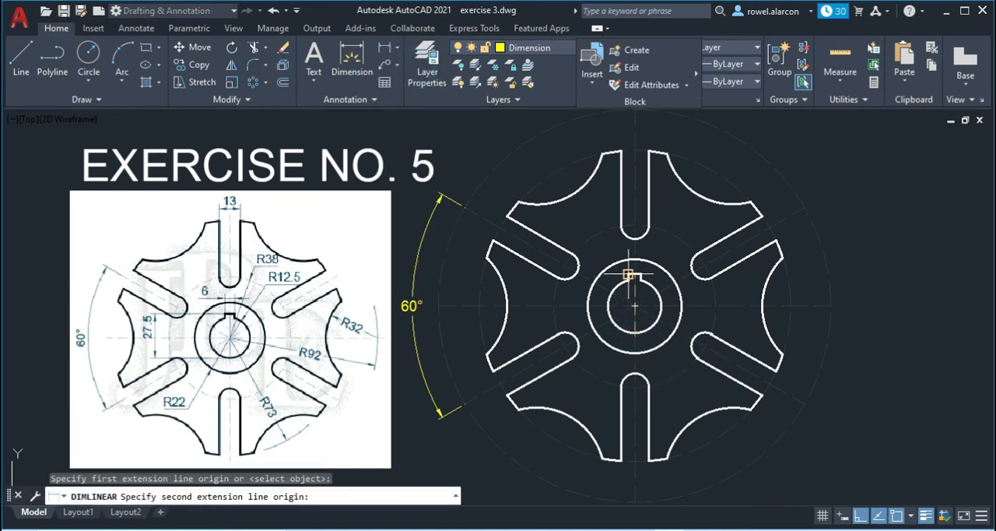
click(628, 275)
click(522, 288)
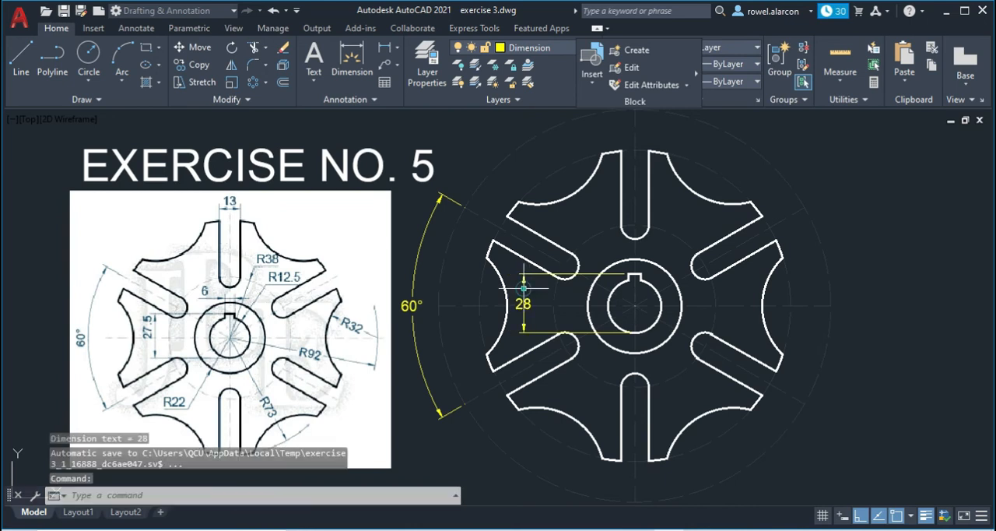
- Dimension the width of the upper vertical slot just above its opening, and erase one object in the hub ring beside the bore
key(Return)
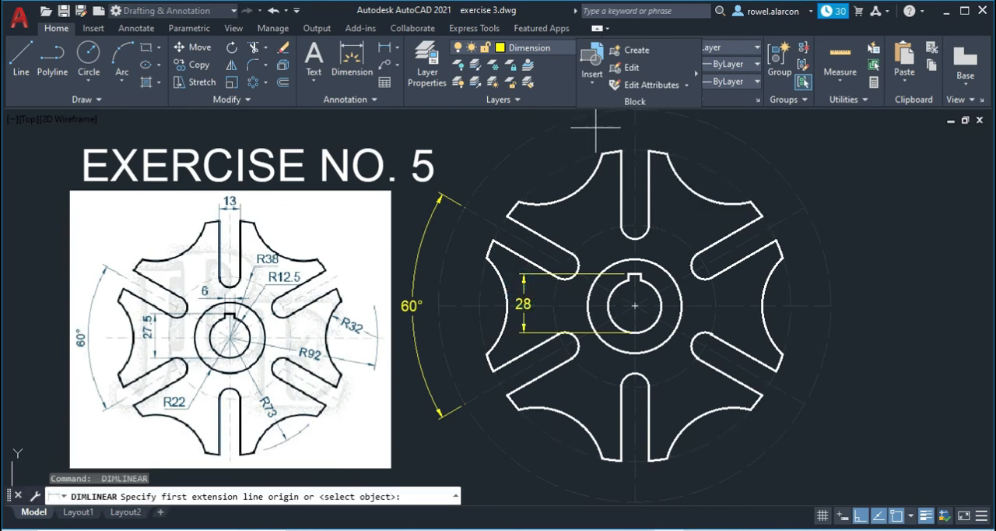
click(647, 151)
click(623, 151)
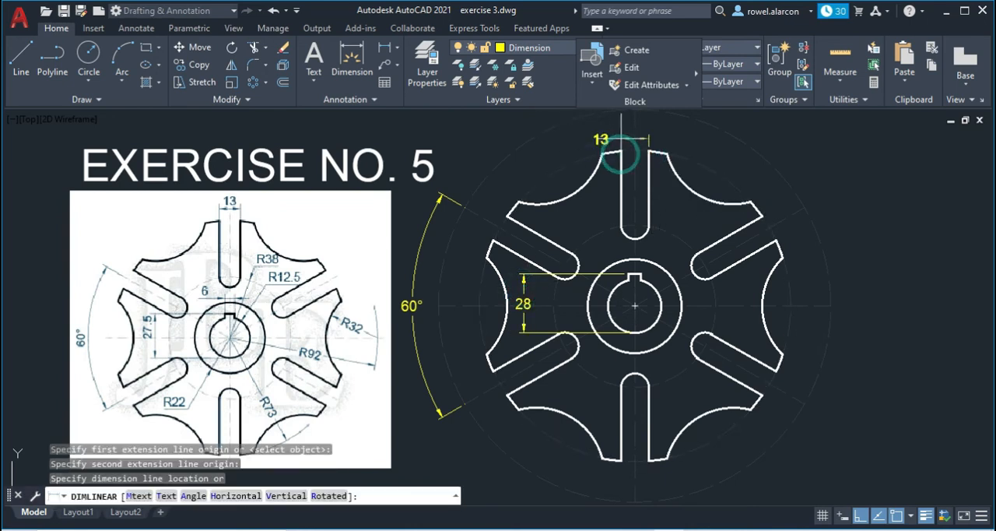
click(623, 133)
click(599, 326)
key(Delete)
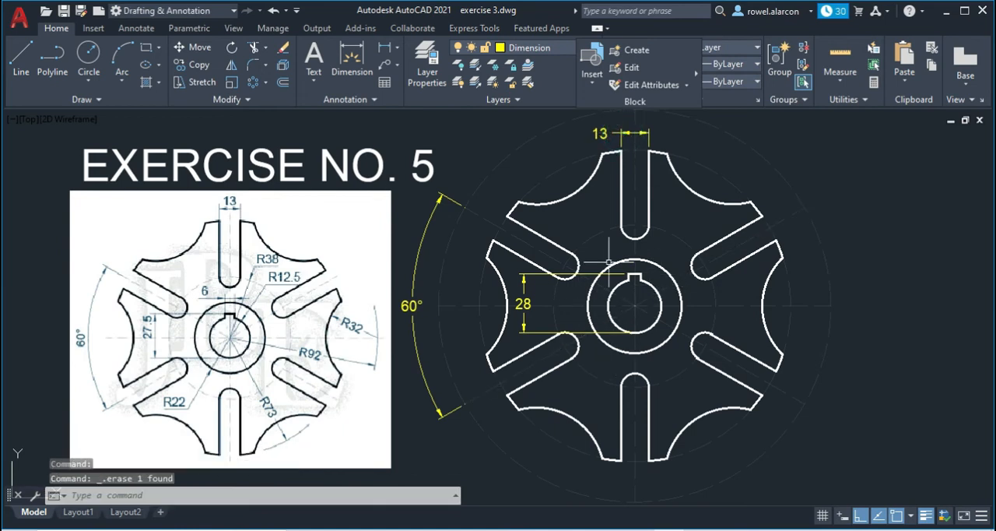
- Add a horizontal linear dimension across the keyway's two top corners, placed above the hub circle
click(384, 47)
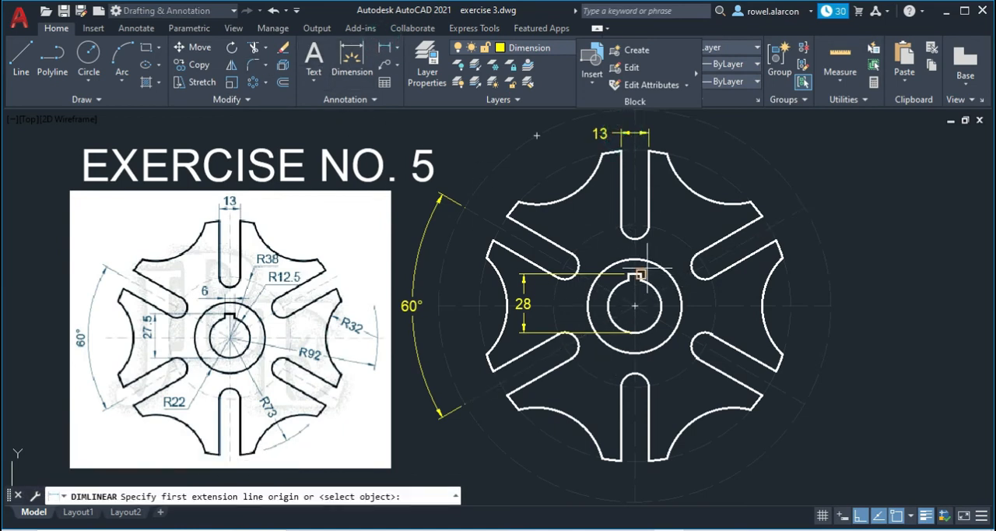
scroll(639, 274, up, 4)
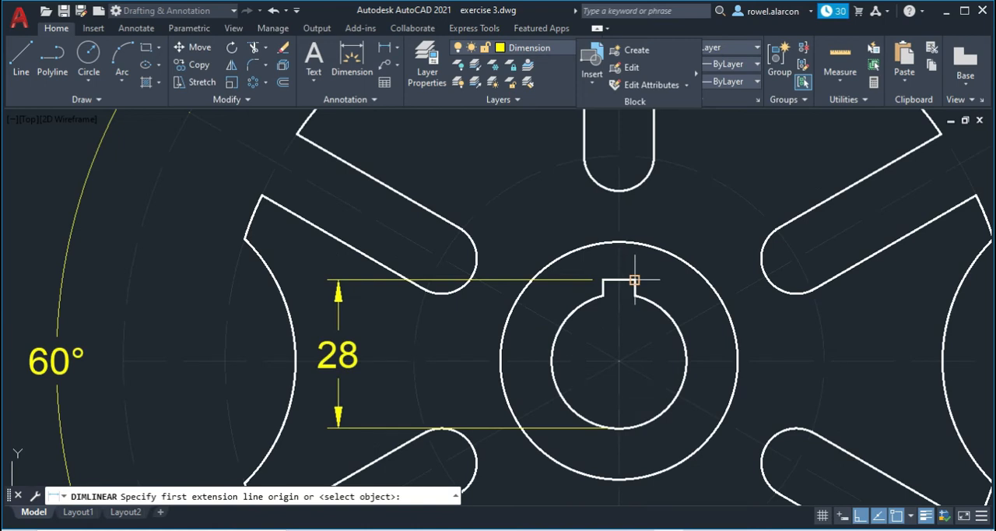
click(634, 279)
click(603, 279)
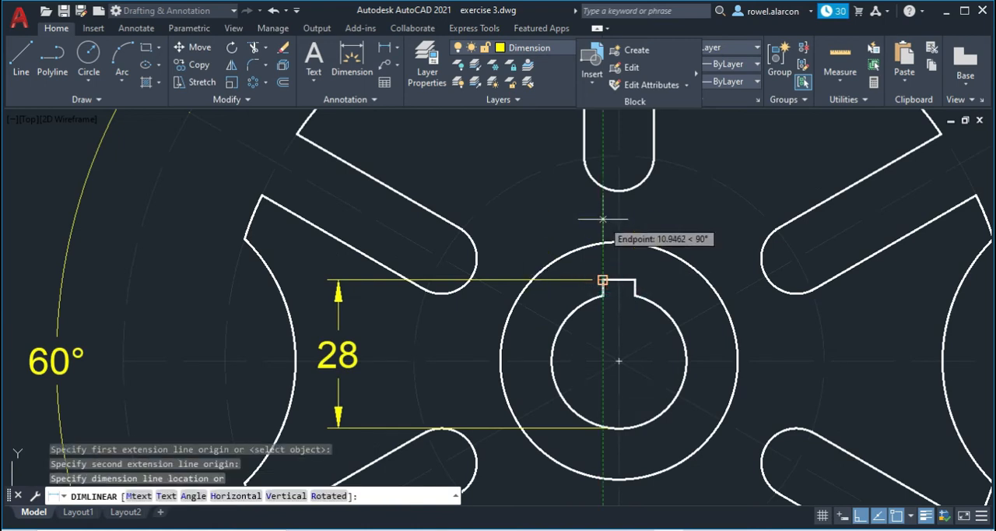
click(682, 219)
scroll(685, 229, down, 5)
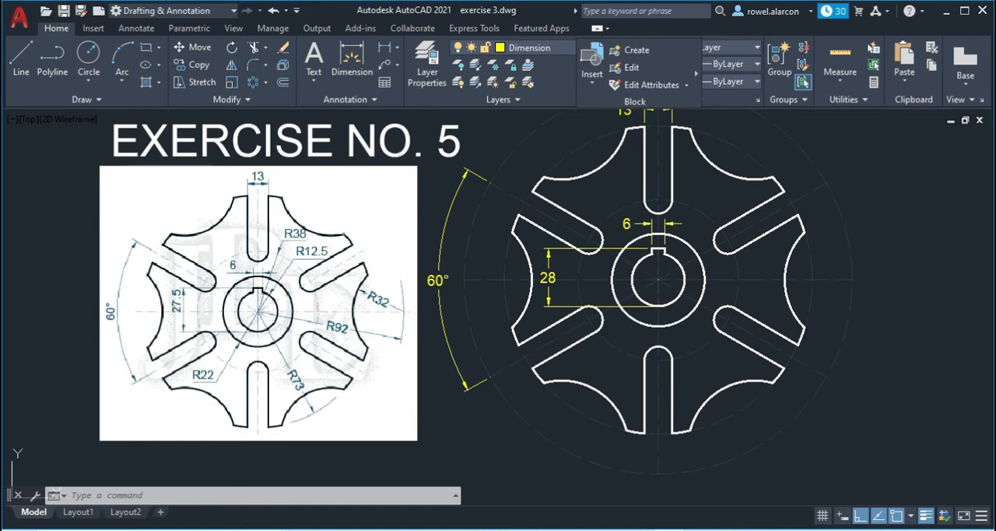
- Add radius dimensions to the hub circle, placed at its lower left, and to the bore, placed to its right
click(397, 47)
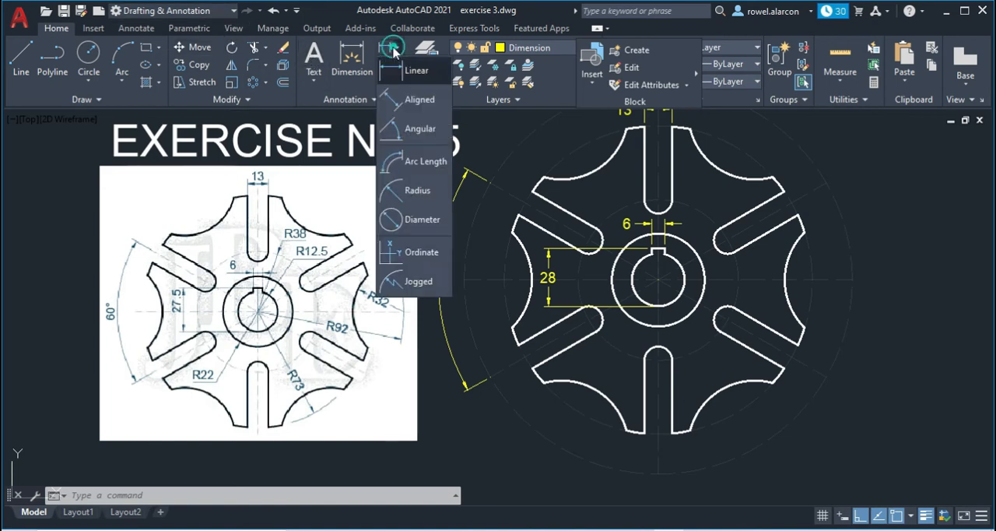
click(417, 193)
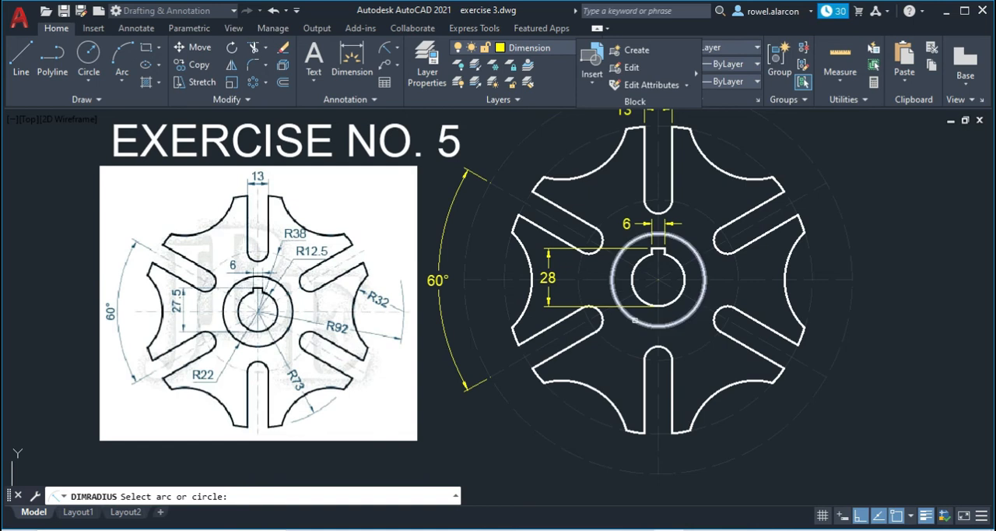
click(635, 316)
click(598, 365)
key(Return)
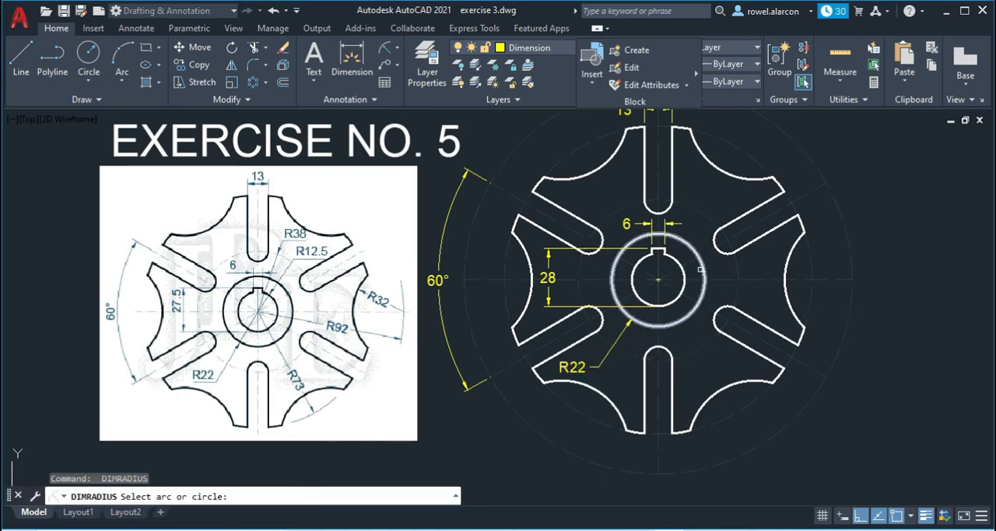
click(685, 278)
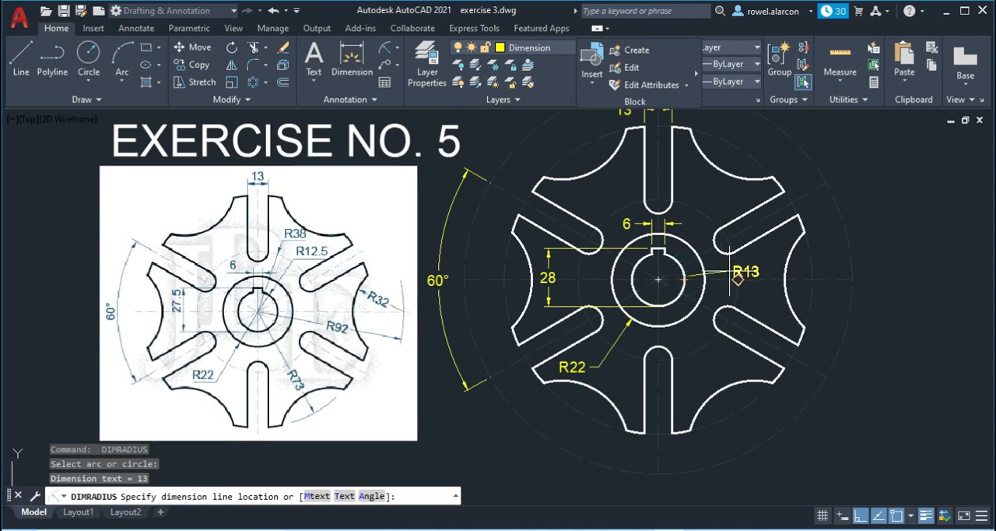
click(716, 279)
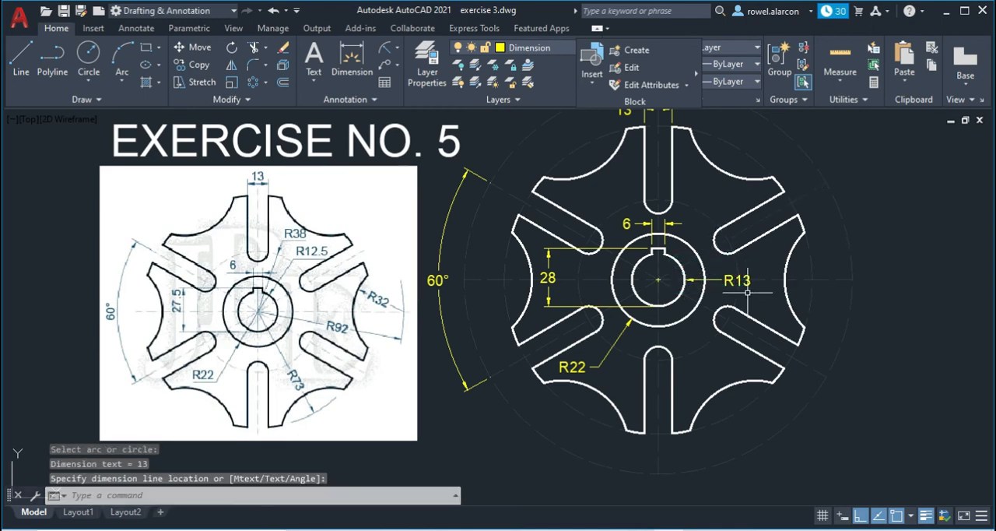
- Add a radius dimension to the dashed circle through the slots' inner ends, placed right of the upper vertical slot
key(Return)
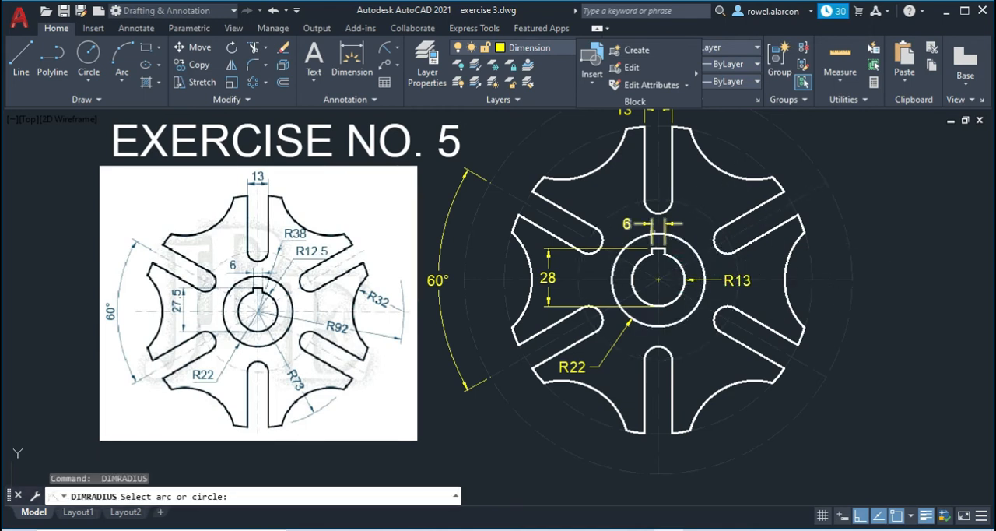
click(696, 219)
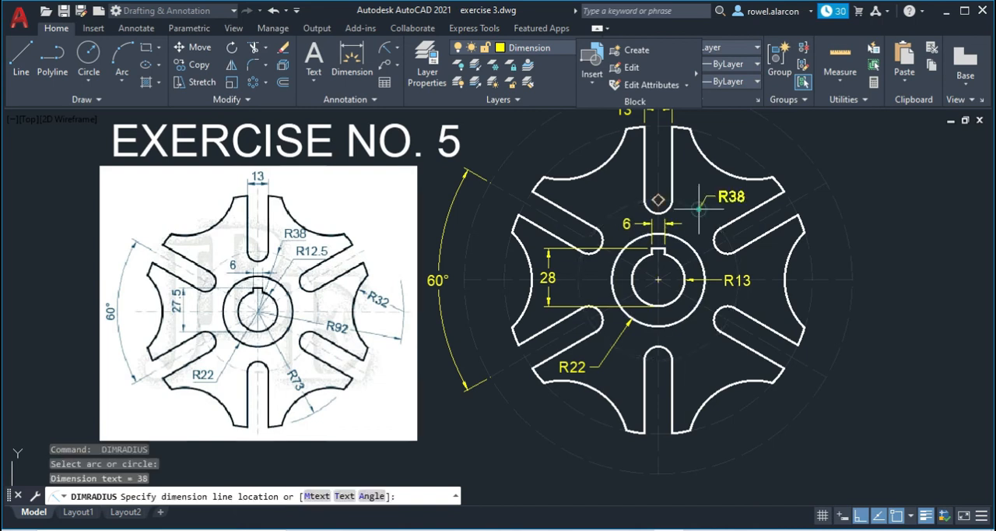
click(706, 189)
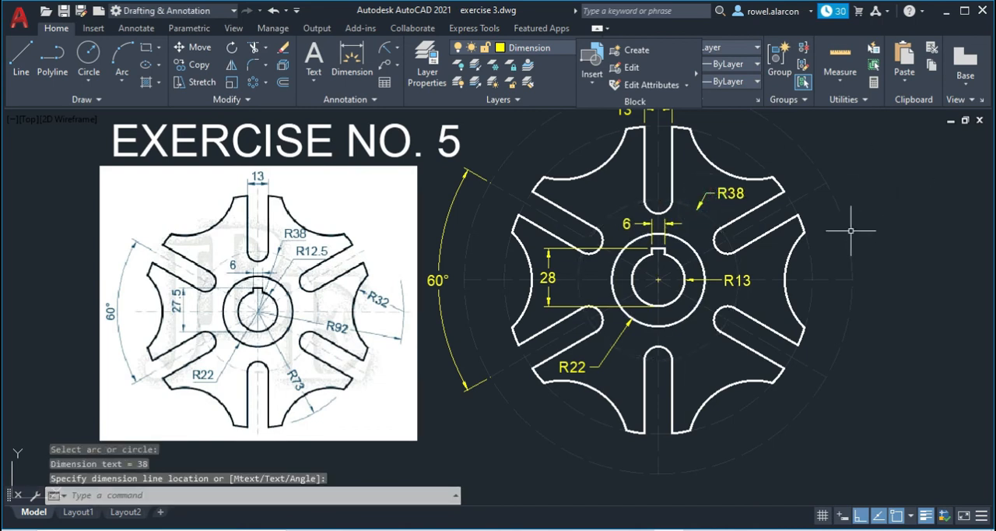
- Add a radius dimension to the dashed circle along the wheel's outer tips, placed outside the right scallop
key(Return)
click(811, 261)
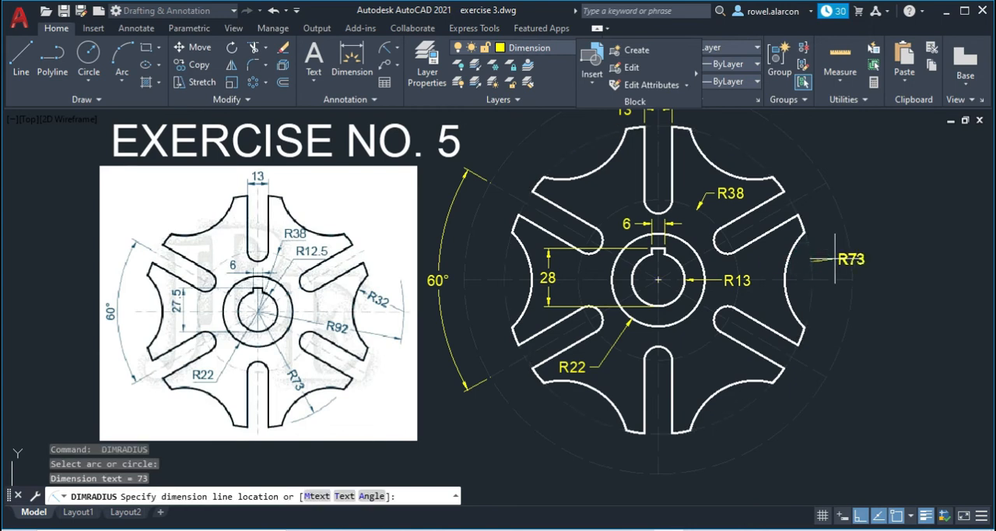
click(842, 256)
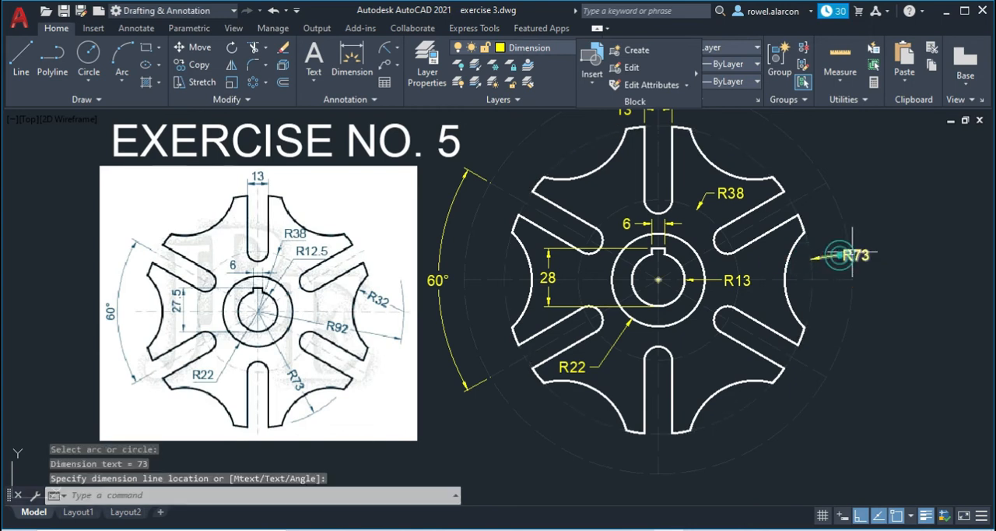
- Add a radius dimension to the outermost dashed circle, placed outside it at the lower right
key(Return)
click(847, 340)
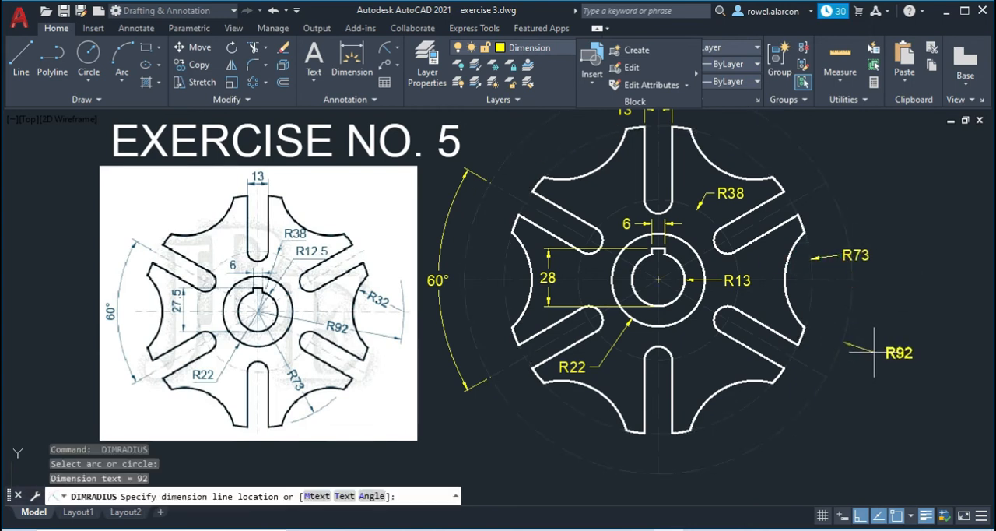
click(880, 354)
key(Return)
key(Escape)
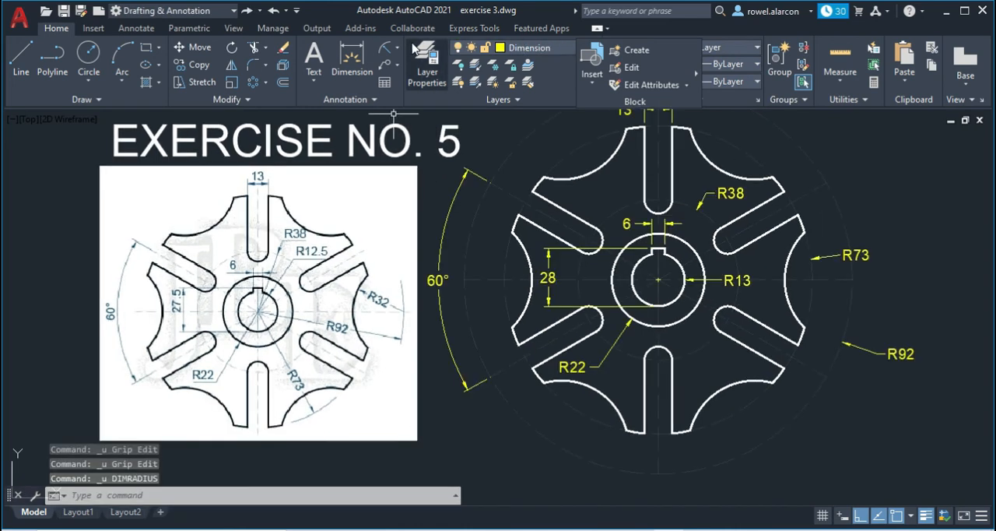
- Add a radius dimension to the lower-right scallop arc, placed inside the wheel beside the lower vertical slot
click(382, 49)
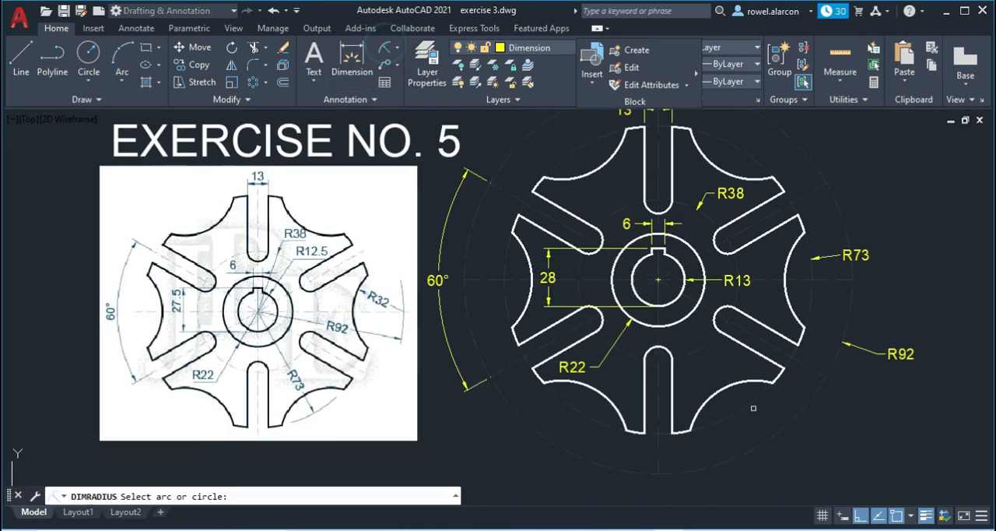
click(724, 397)
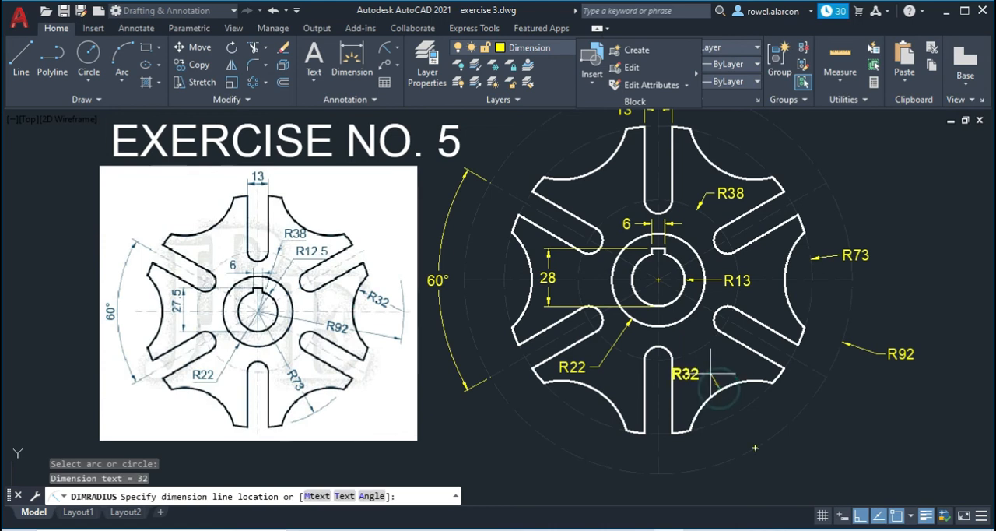
click(714, 364)
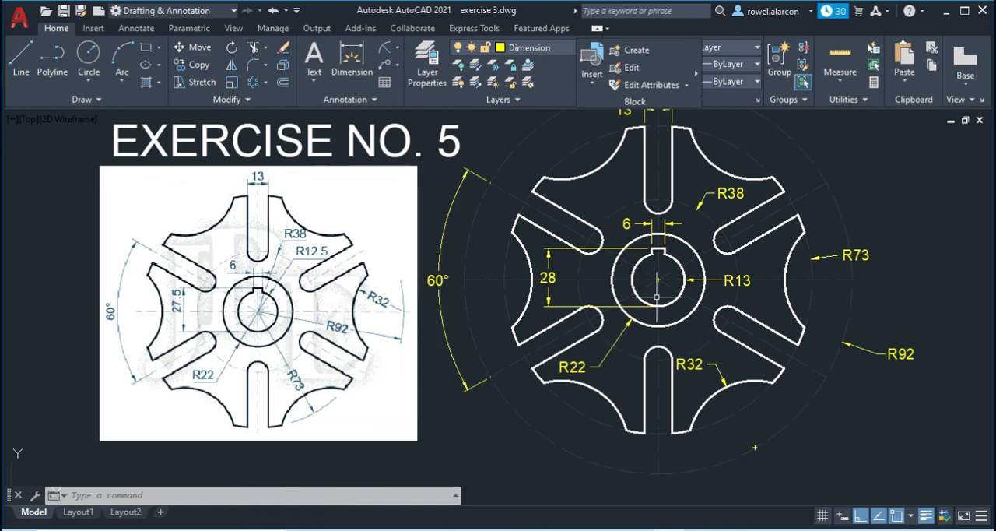
- Set the precision of the bore radius and keyway height dimensions to 0.0 in their properties
click(736, 280)
click(549, 278)
key(ctrl+1)
scroll(152, 244, down, 5)
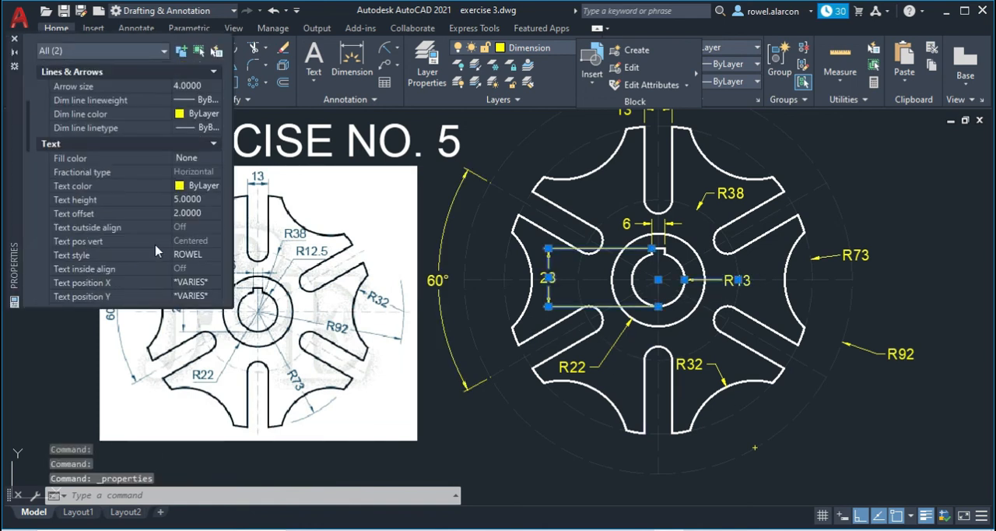
scroll(198, 214, down, 15)
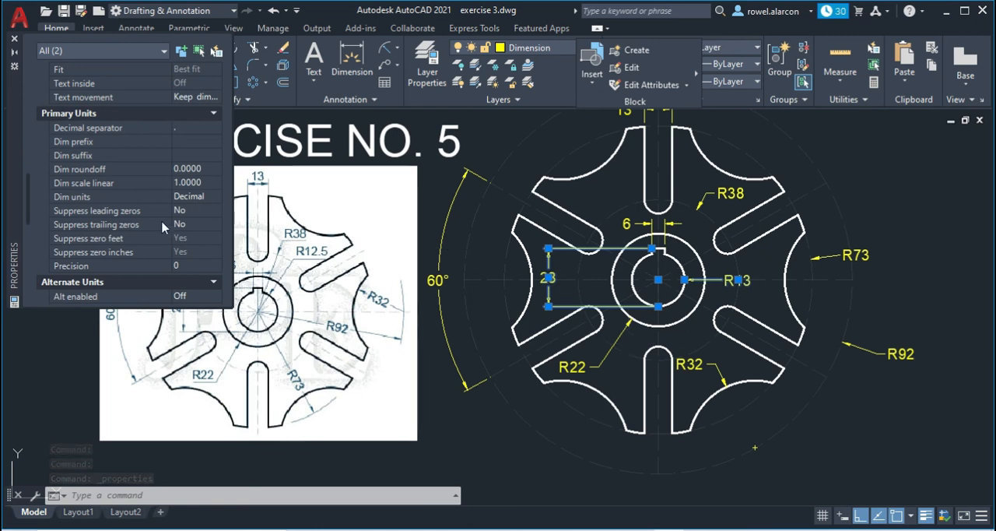
scroll(169, 263, down, 2)
click(202, 180)
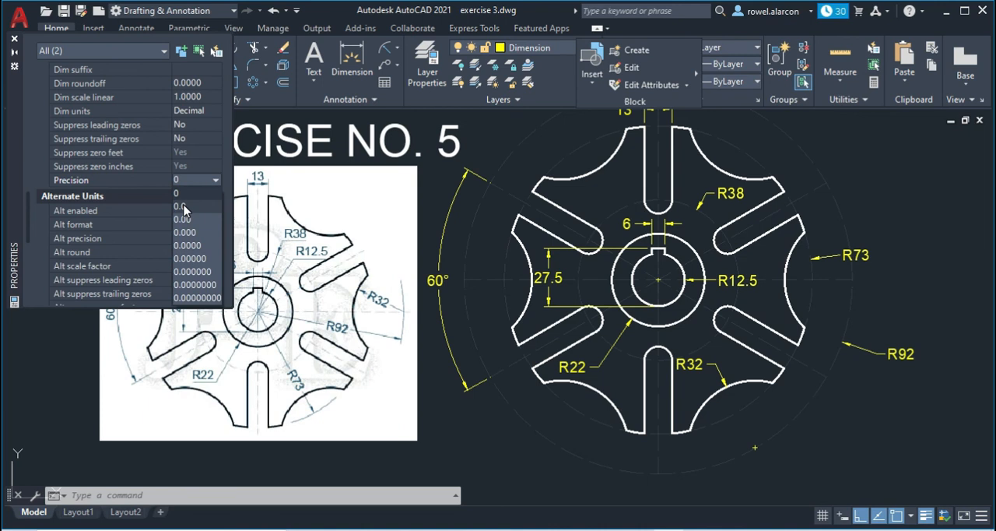
click(184, 207)
key(Escape)
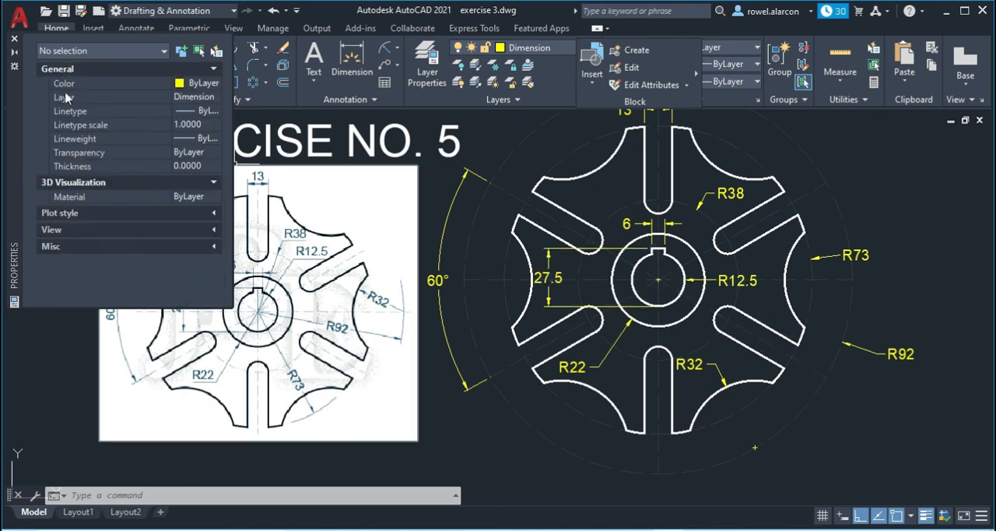
click(14, 38)
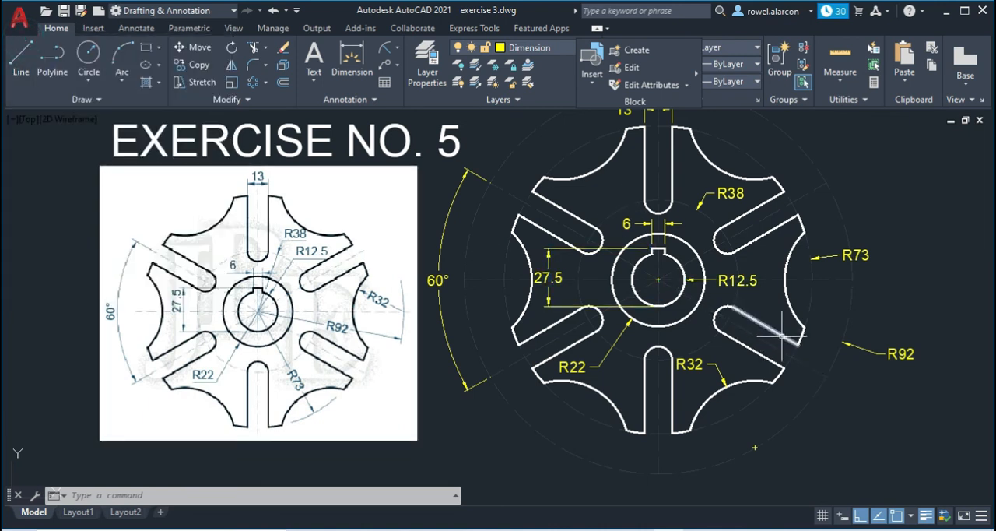
- Bring the whole dimensioned wheel into view and open the layer properties
mouse_move(845, 189)
middle_down()
mouse_move(841, 229)
mouse_move(812, 244)
mouse_move(812, 234)
middle_up()
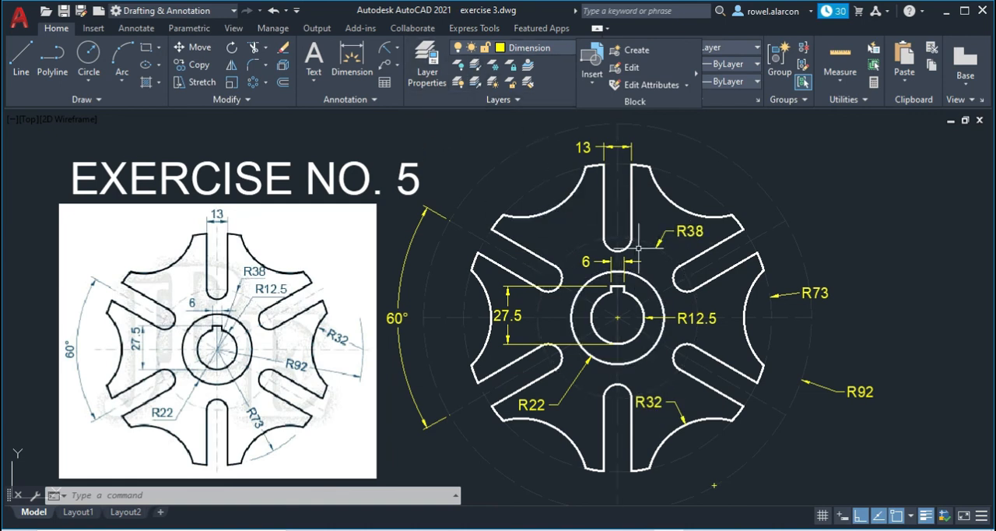
click(428, 67)
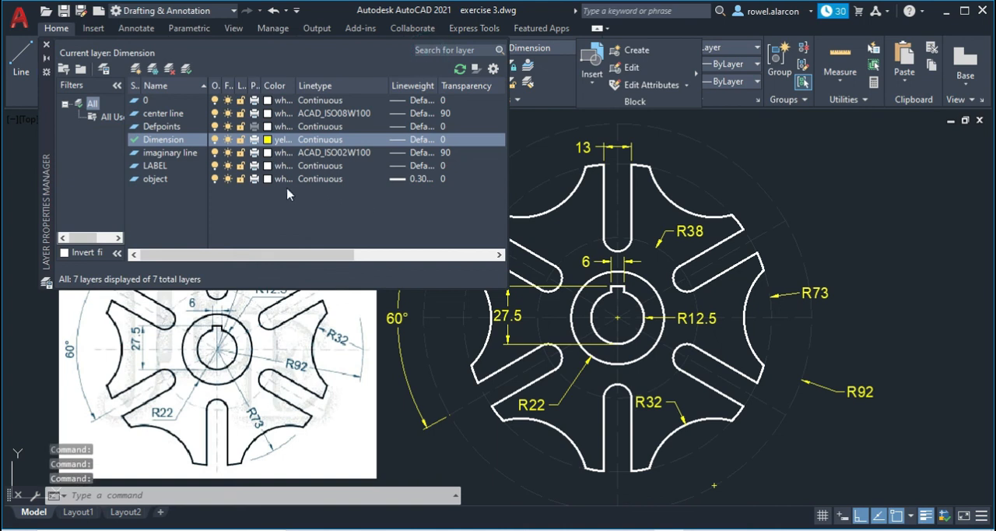